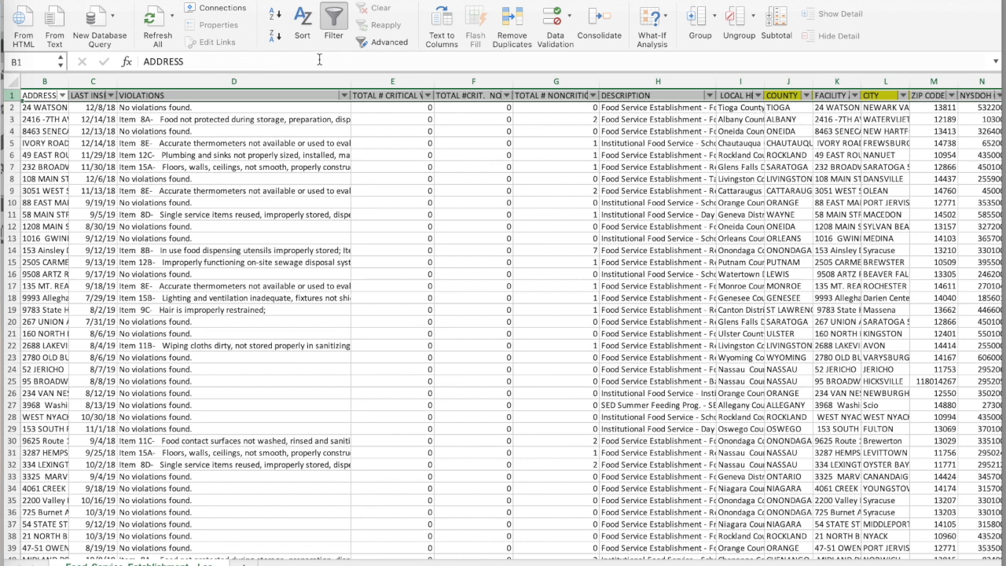
- Review the LAST INSPECTED, COUNTY and CITY columns by selecting each one in turn
click(99, 76)
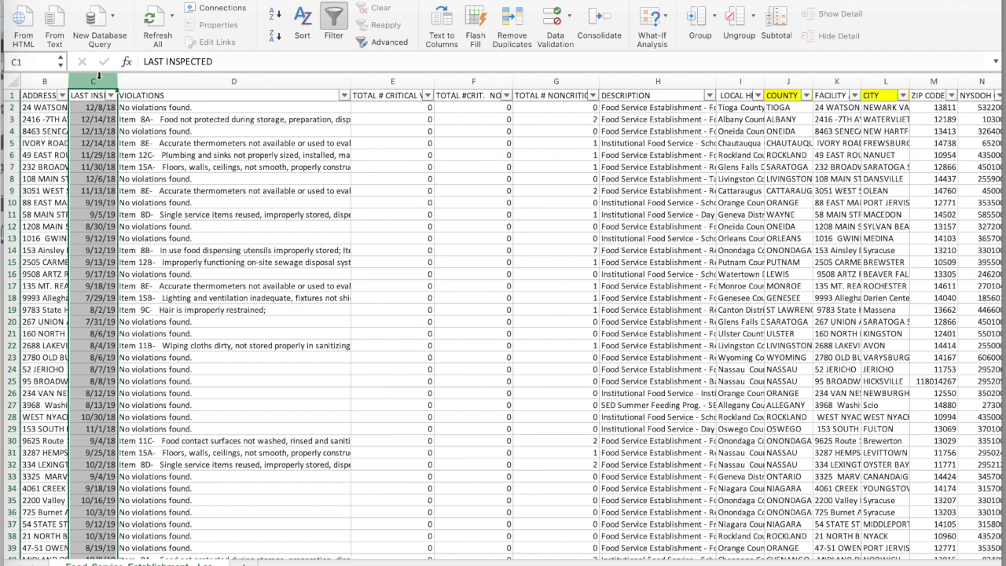
click(779, 79)
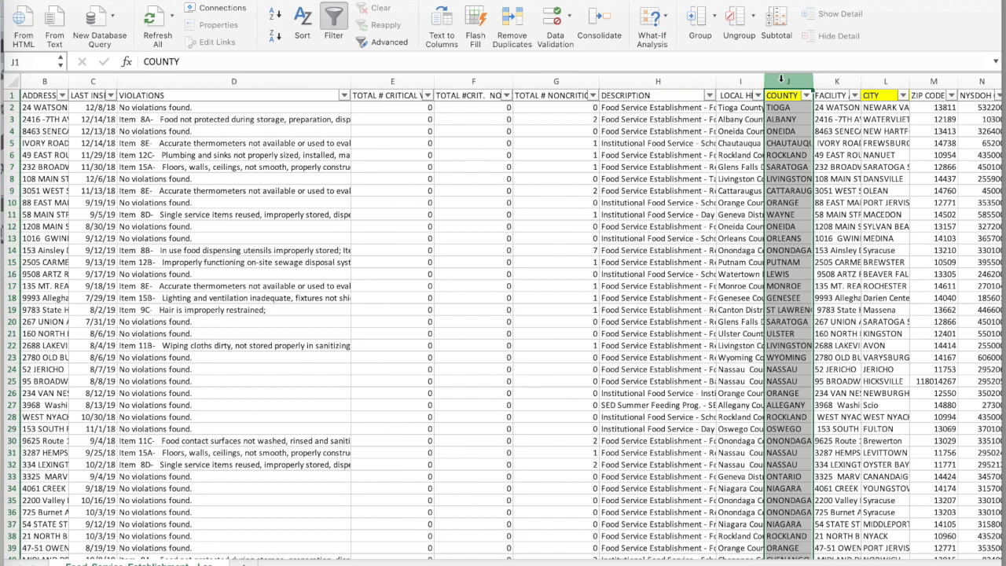
click(886, 79)
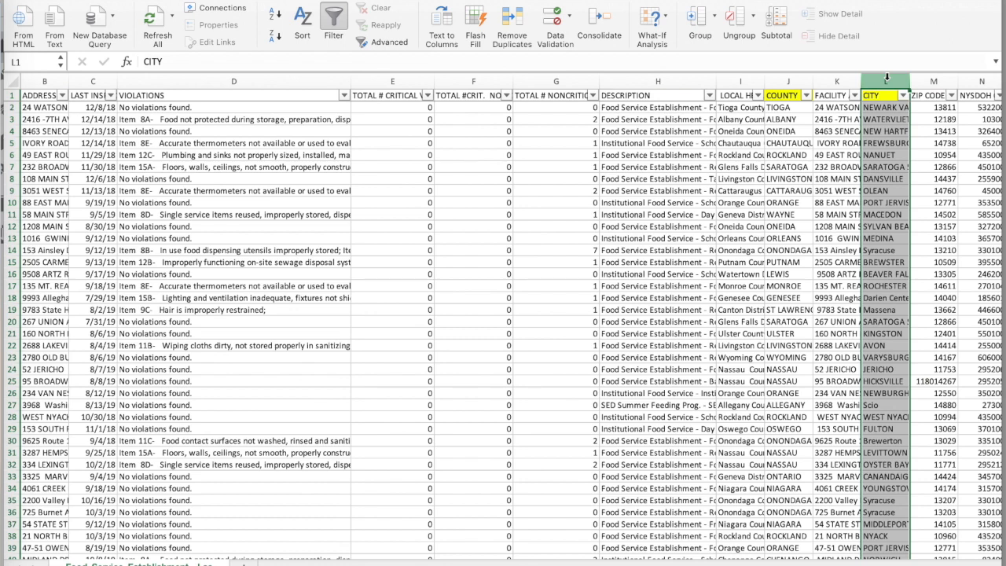
click(85, 83)
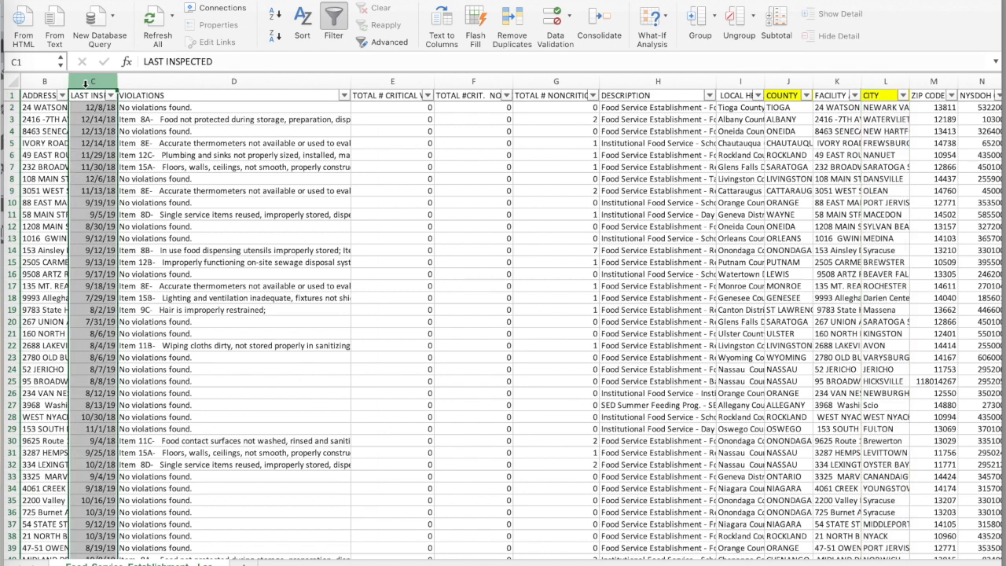
click(778, 79)
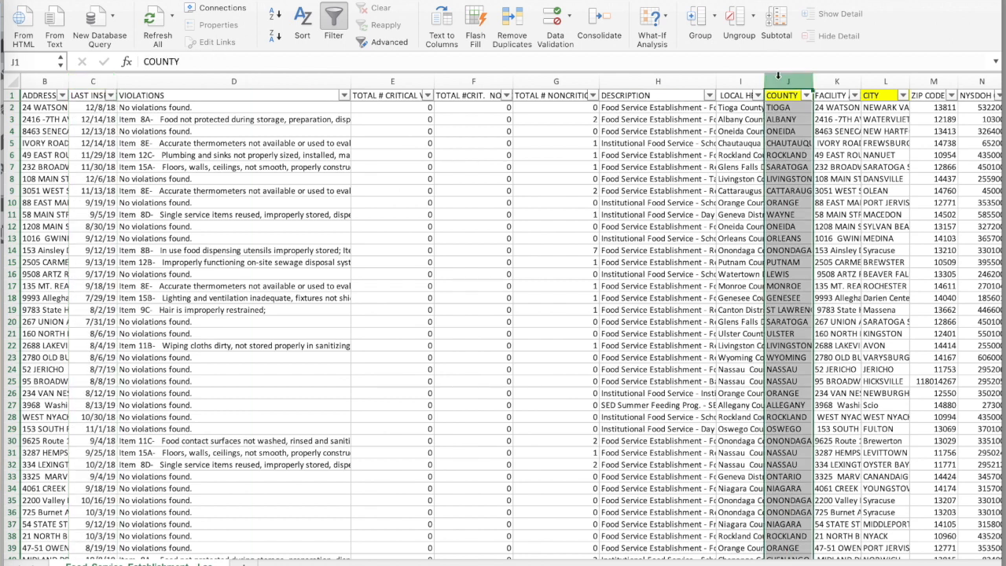
click(884, 78)
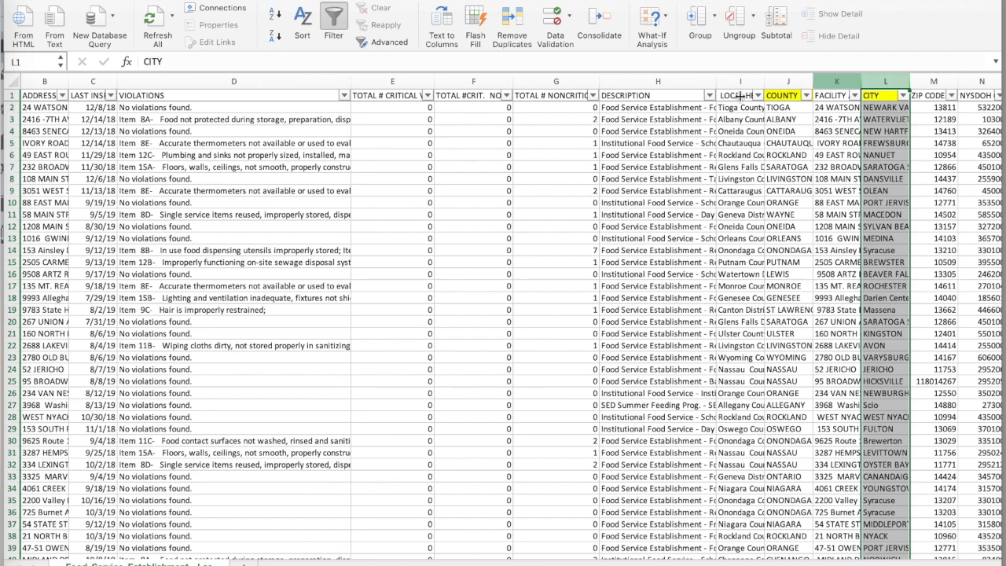
- Widen the LAST INSPECTED column to show its full heading and filter it to dates in 2019 only
click(93, 81)
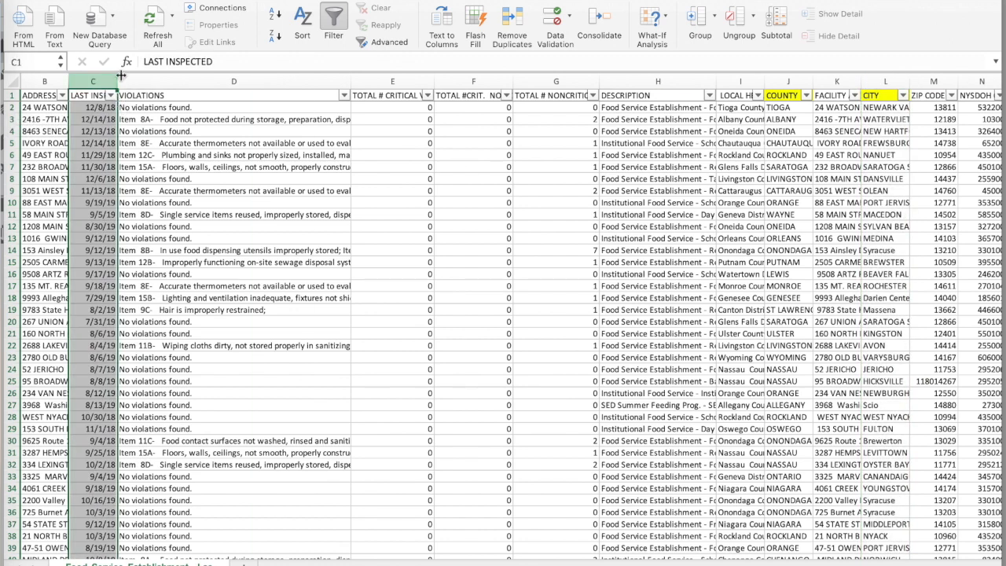
drag(118, 81, 159, 81)
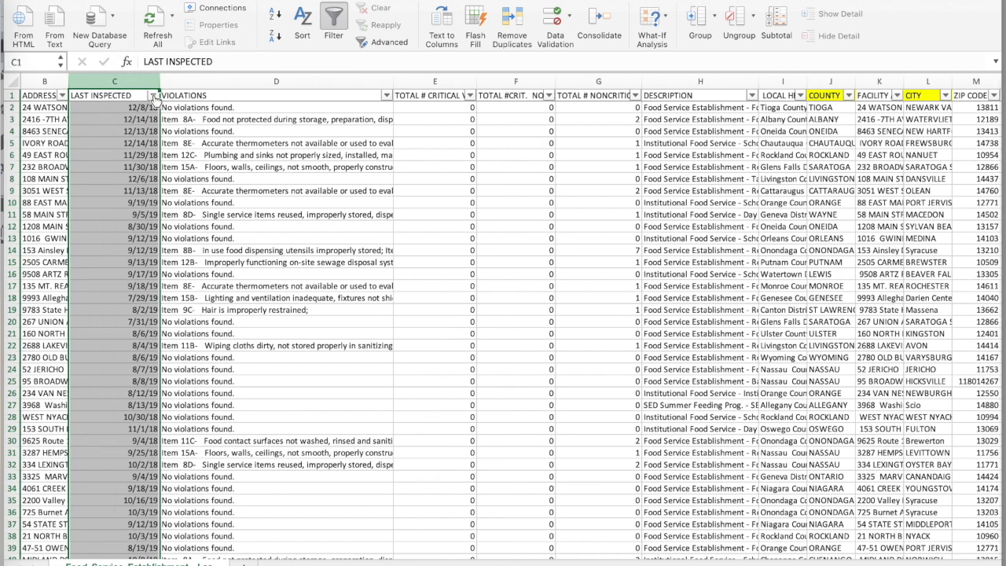
click(154, 95)
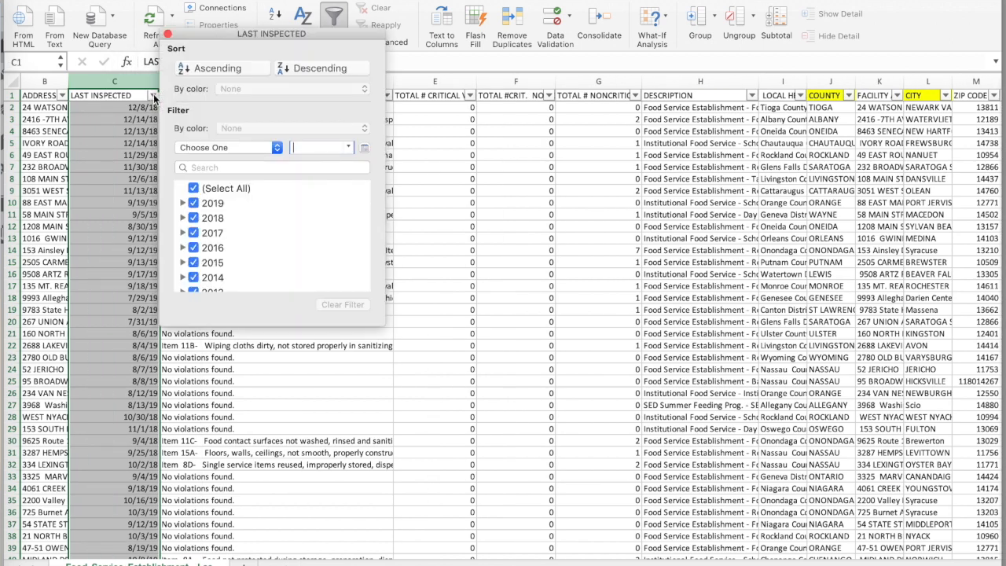
click(194, 189)
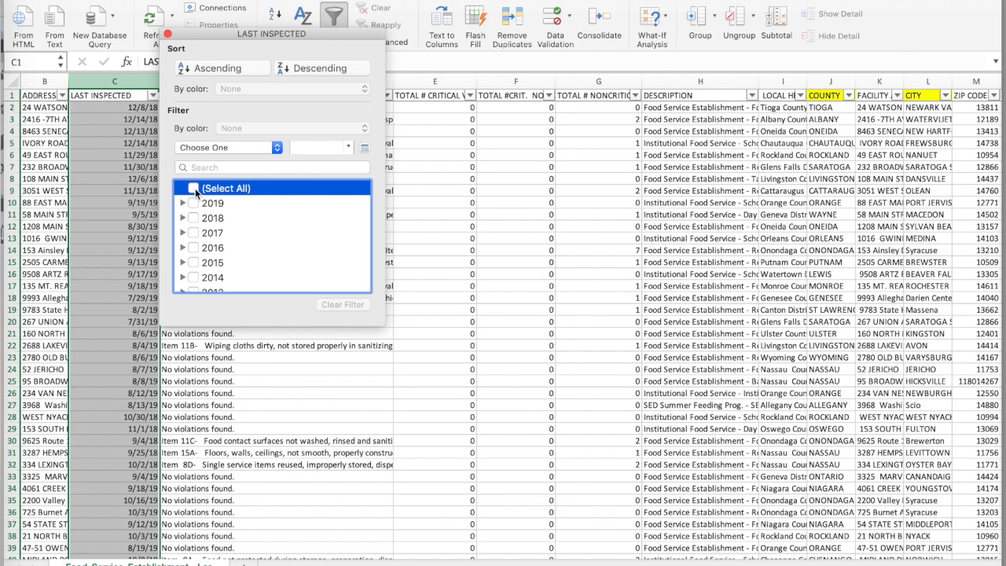
click(193, 202)
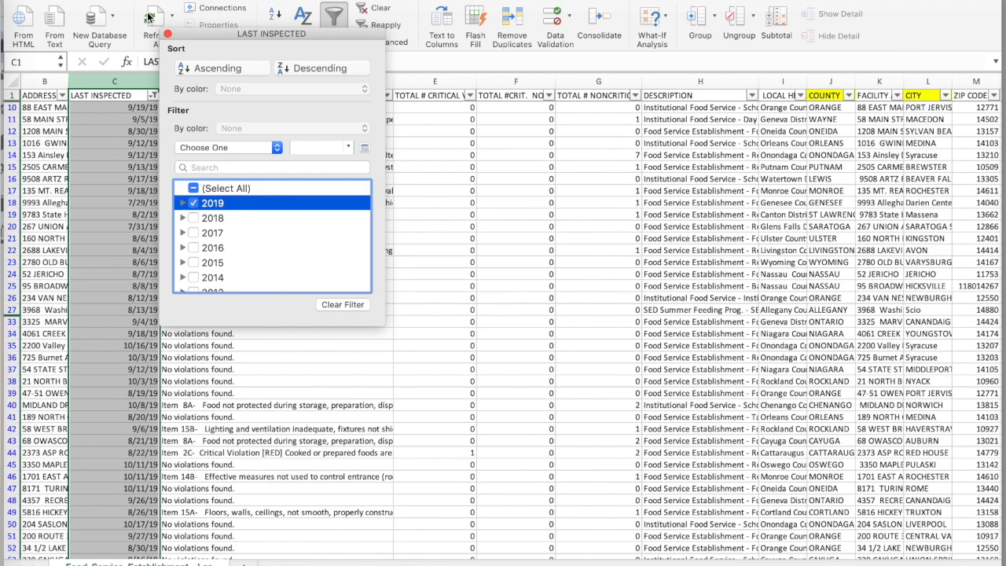
click(167, 33)
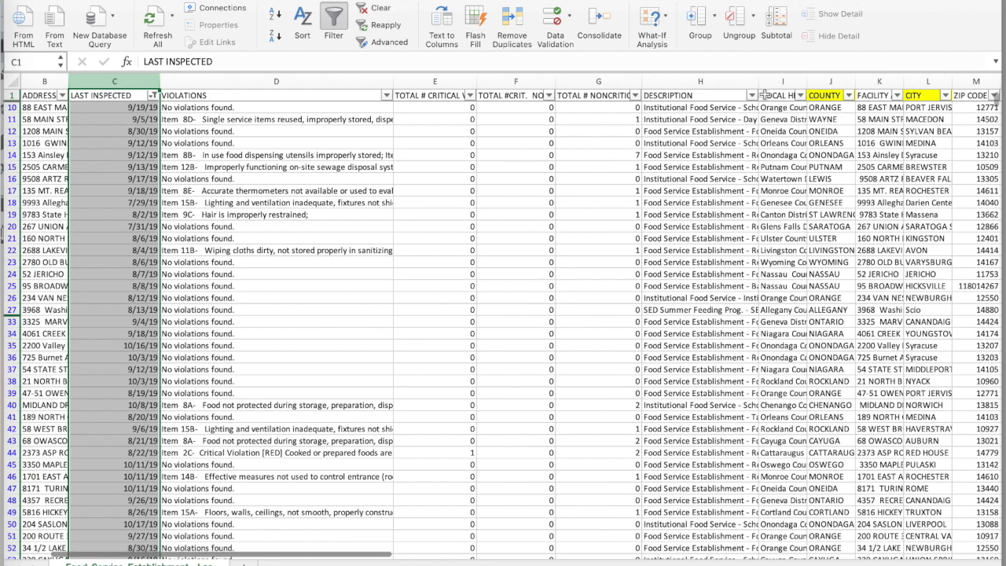
- Filter the COUNTY column to show only WESTCHESTER
click(849, 96)
click(853, 190)
scroll(906, 250, down, 10)
scroll(906, 250, up, 5)
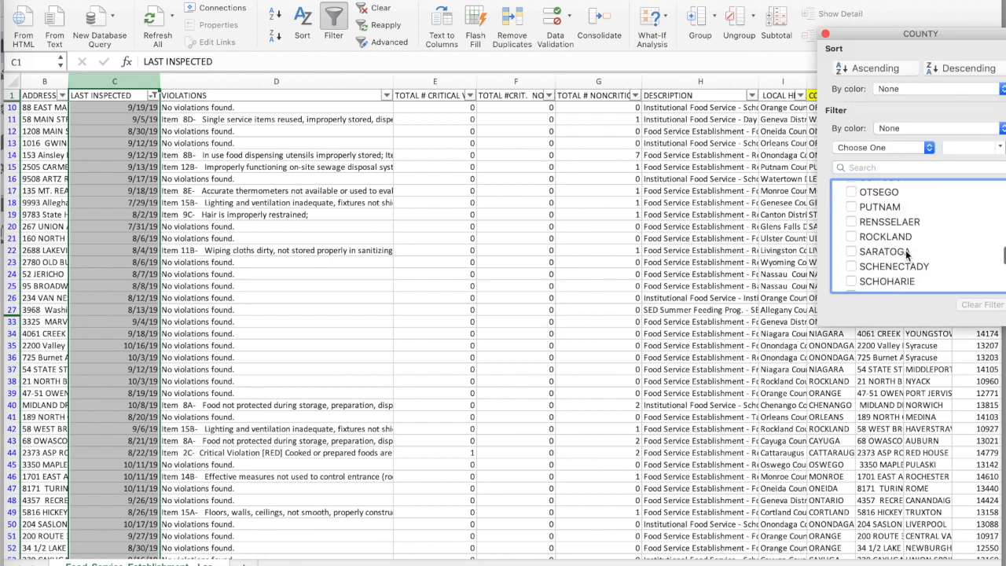
scroll(868, 225, up, 3)
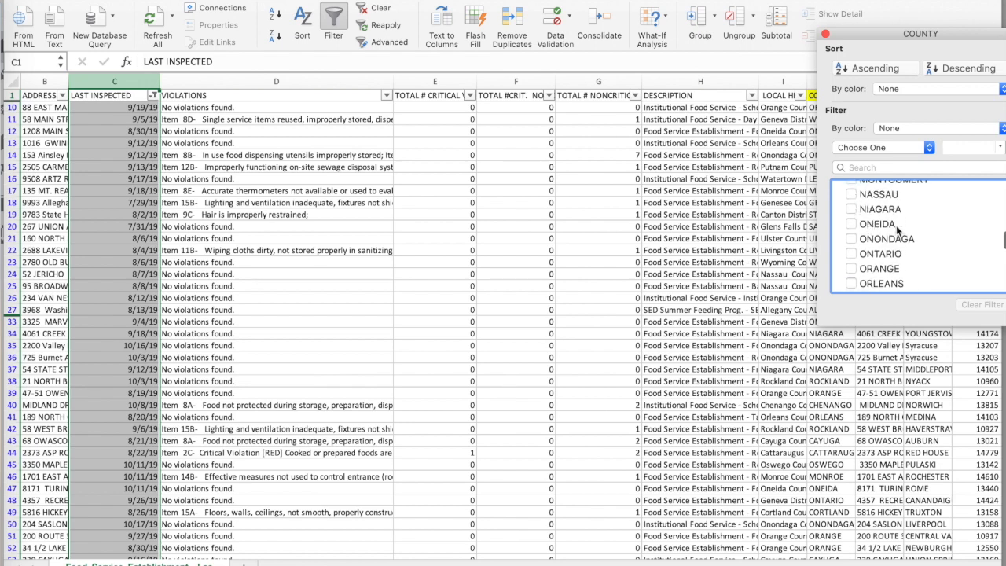
scroll(896, 225, down, 6)
scroll(865, 267, down, 2)
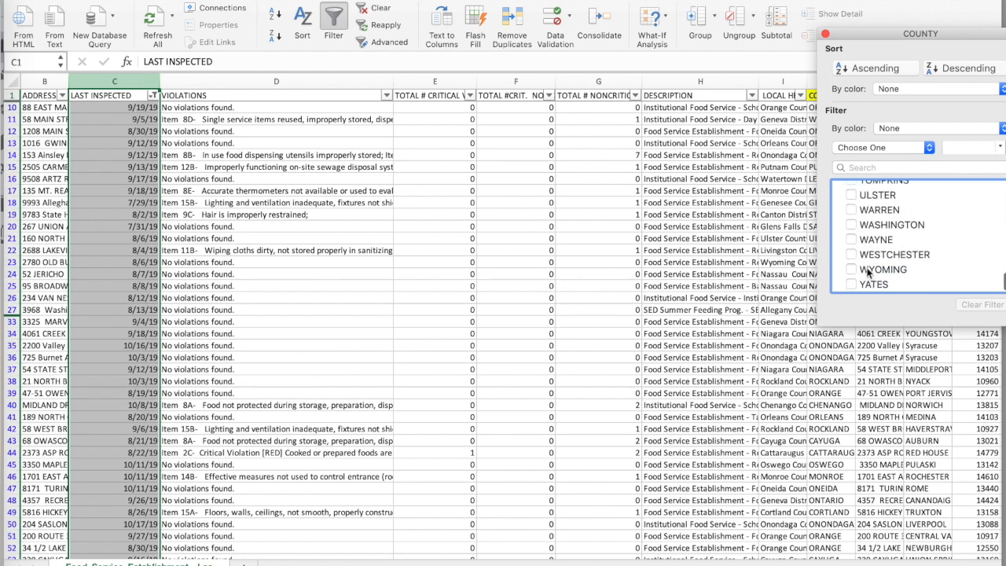
click(855, 254)
- Filter the CITY column to show only YONKERS and dismiss the filter options
scroll(783, 195, right, 5)
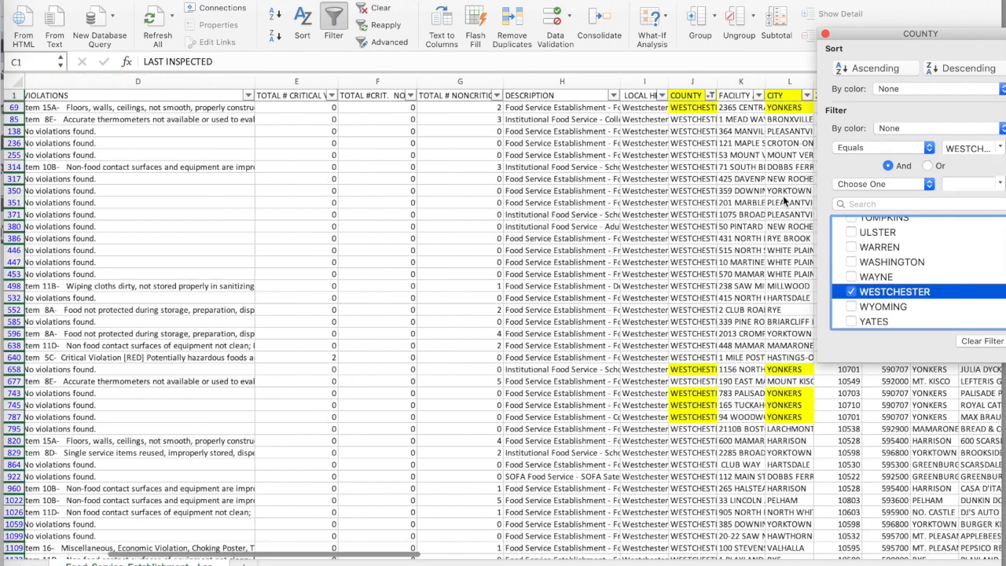
click(730, 93)
click(732, 95)
click(739, 95)
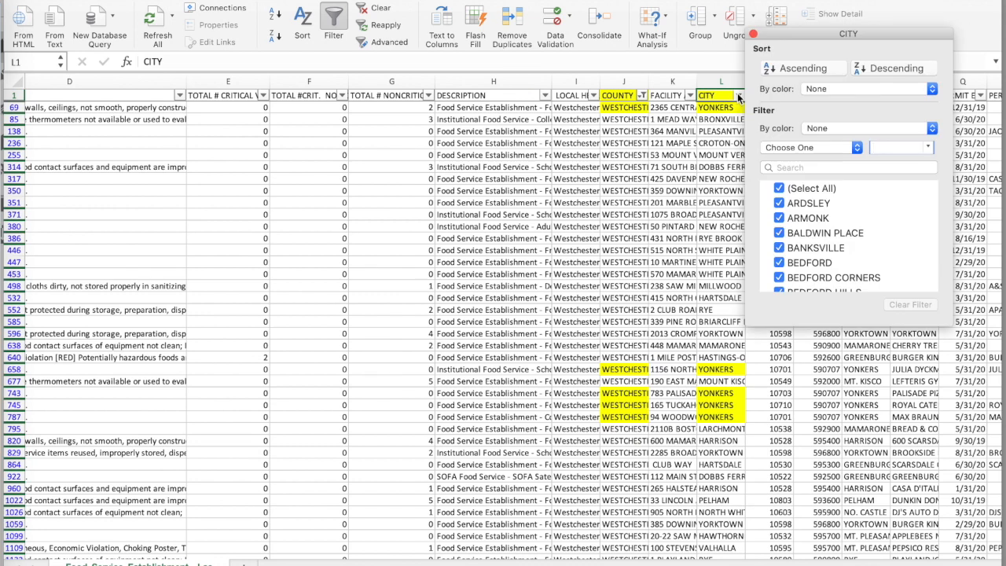
click(779, 189)
scroll(859, 244, down, 5)
scroll(859, 242, down, 10)
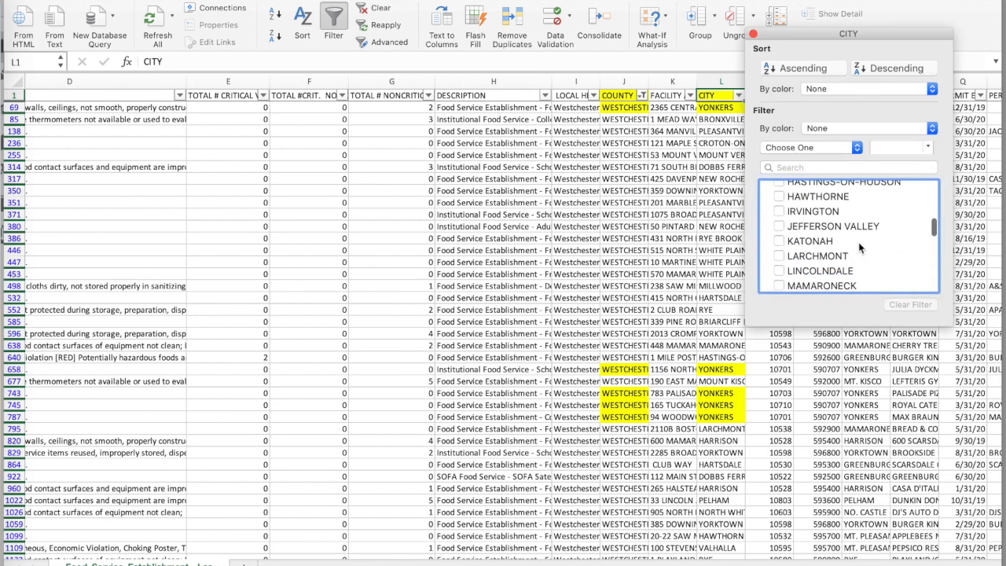
scroll(859, 242, up, 4)
scroll(859, 242, up, 3)
scroll(858, 242, down, 1)
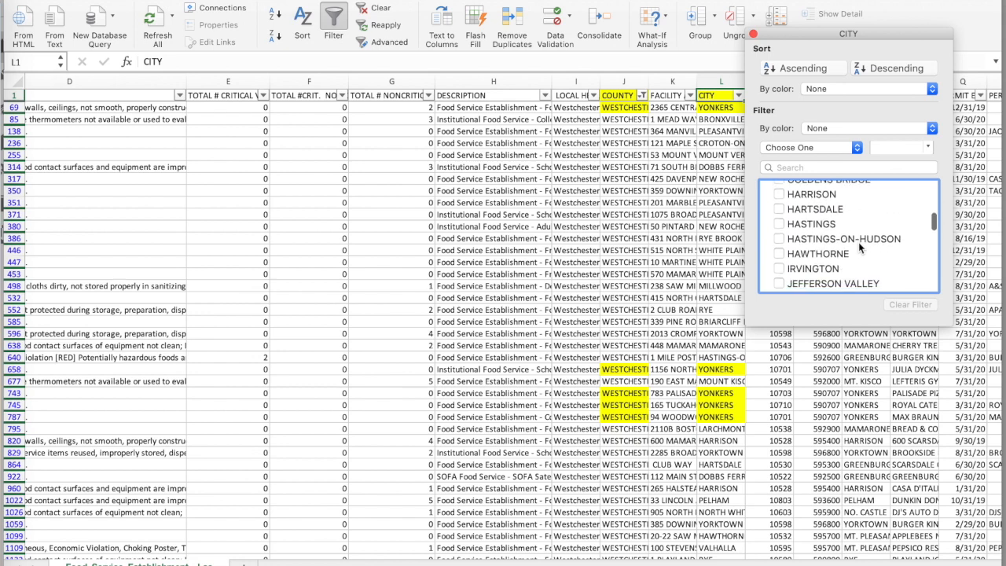
scroll(858, 242, down, 8)
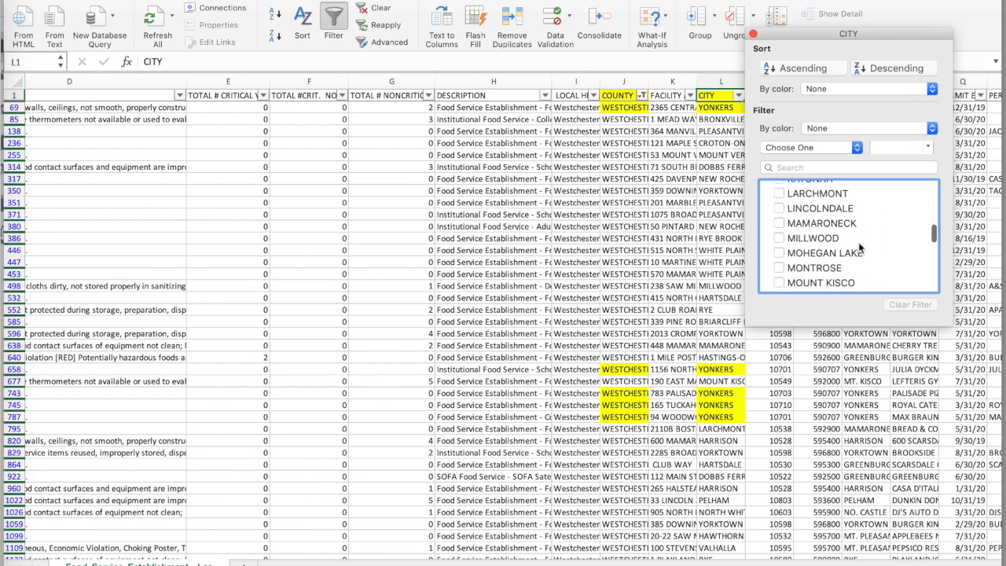
scroll(858, 242, down, 10)
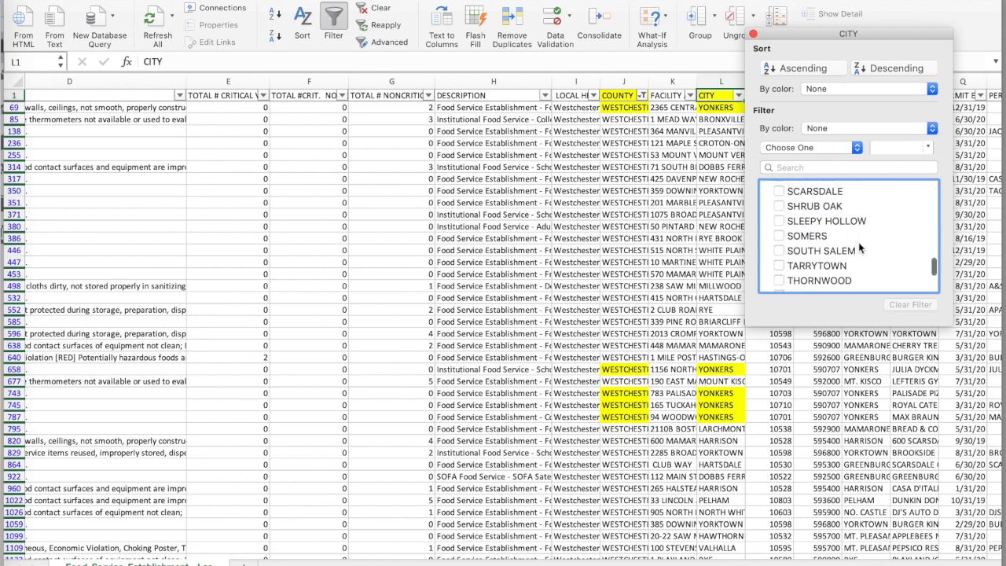
scroll(858, 242, down, 1)
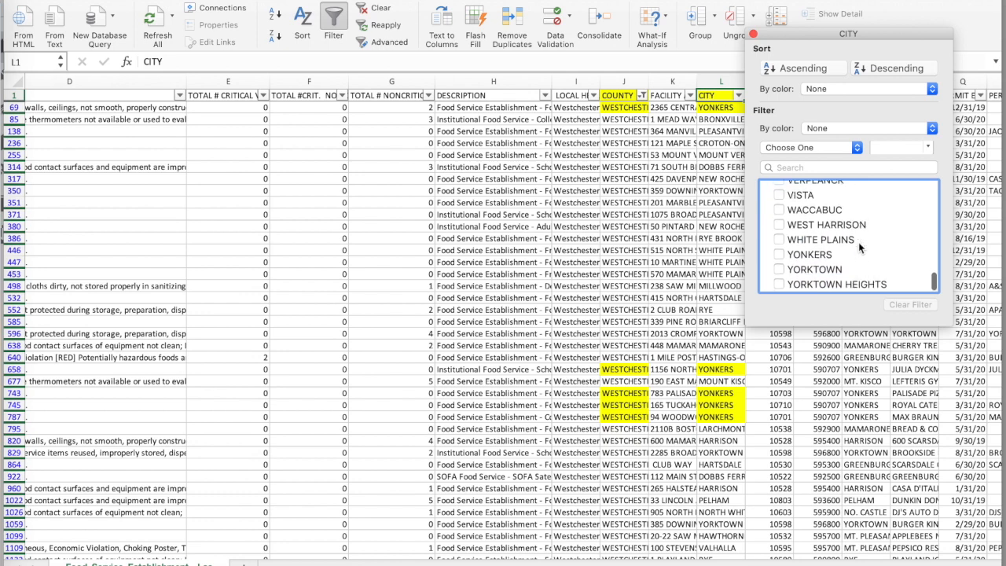
click(780, 254)
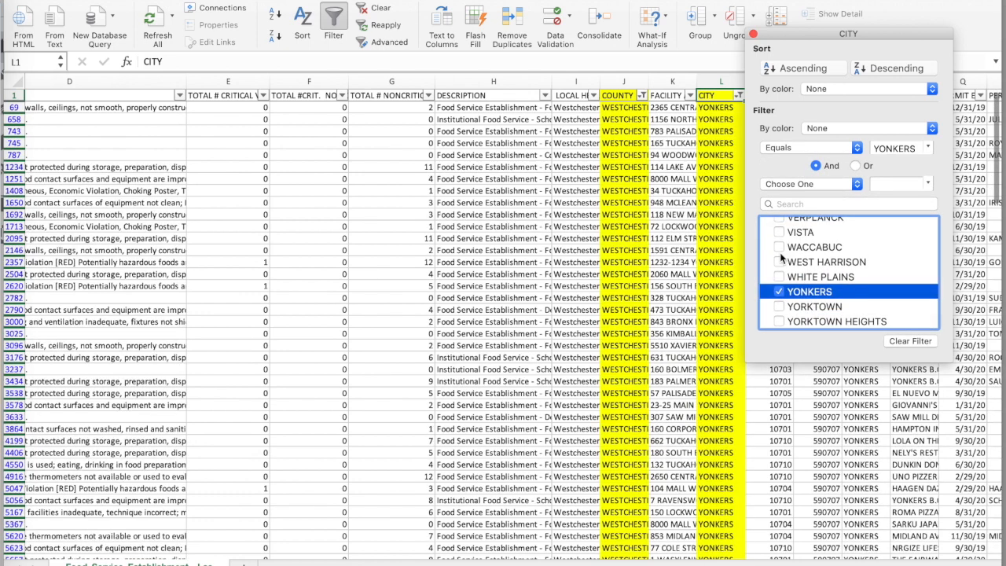
click(520, 203)
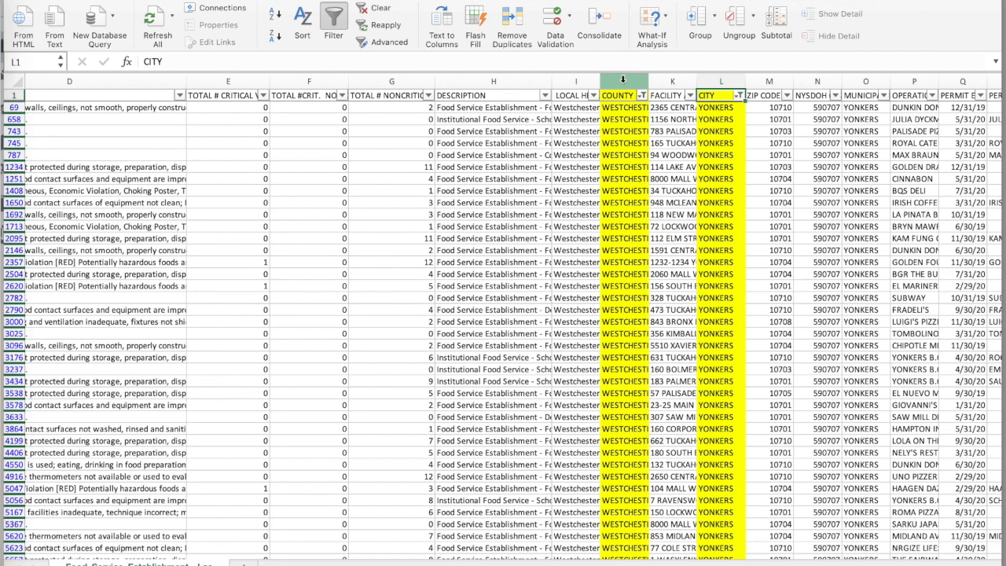
- Highlight the whole LAST INSPECTED column with a yellow fill
scroll(370, 208, left, 5)
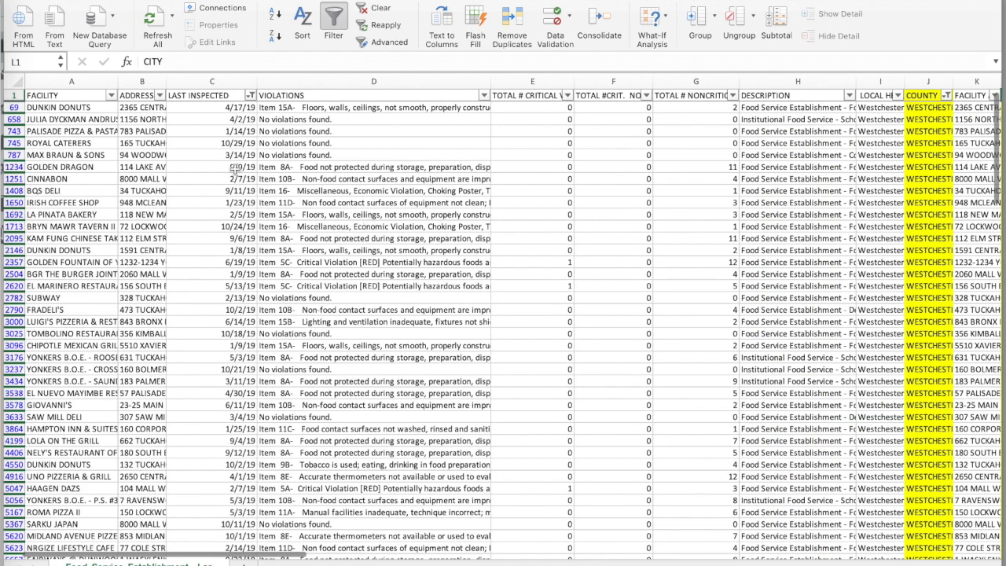
click(212, 81)
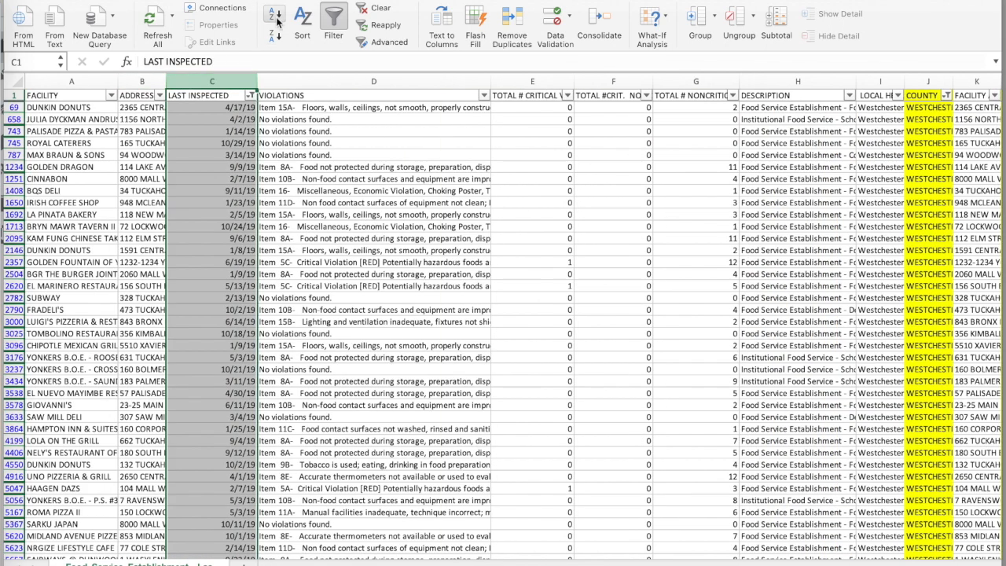
click(38, 2)
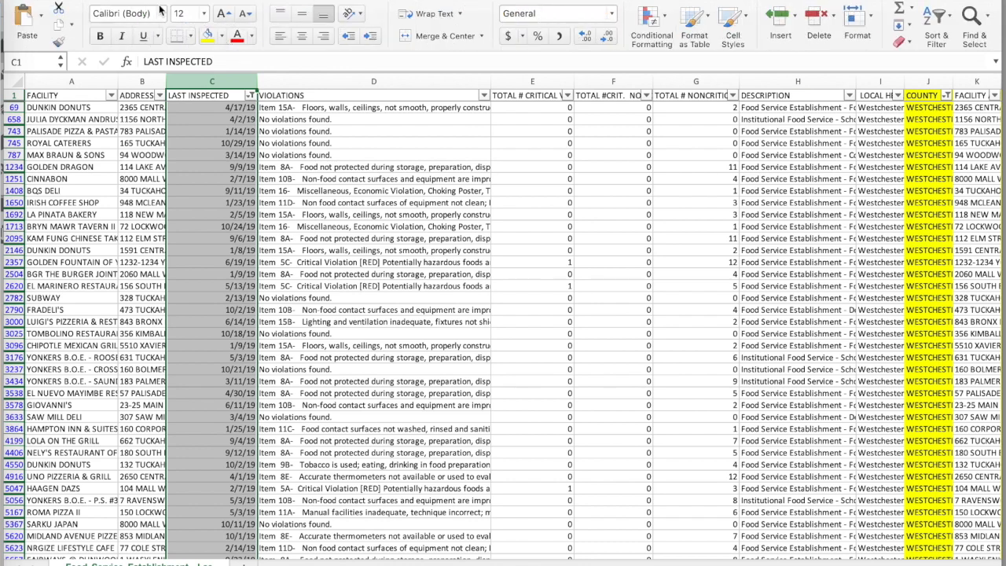
click(208, 35)
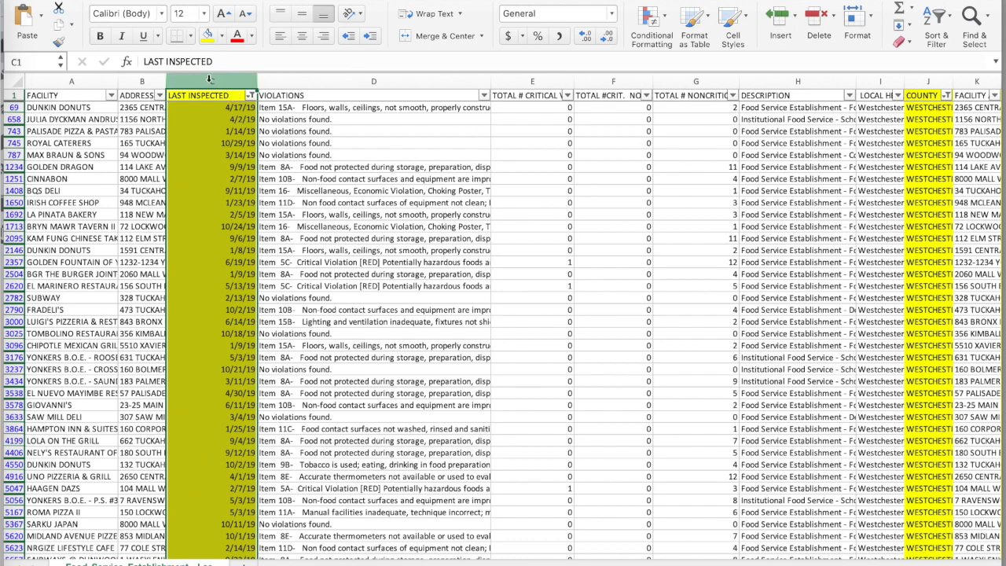
- Look across the highlighted filter columns and select the VIOLATIONS column for review
scroll(368, 203, right, 3)
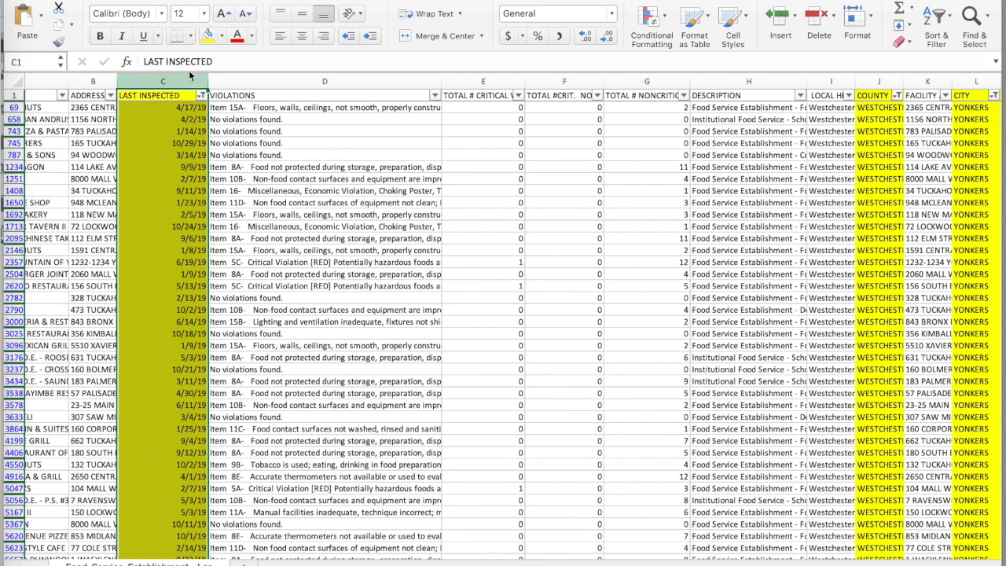
scroll(856, 167, right, 5)
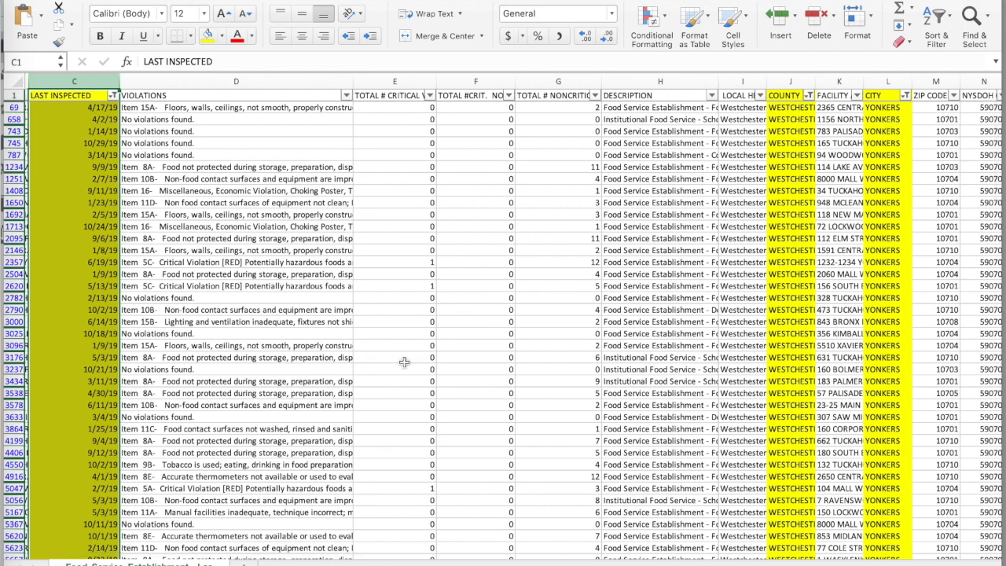
click(234, 81)
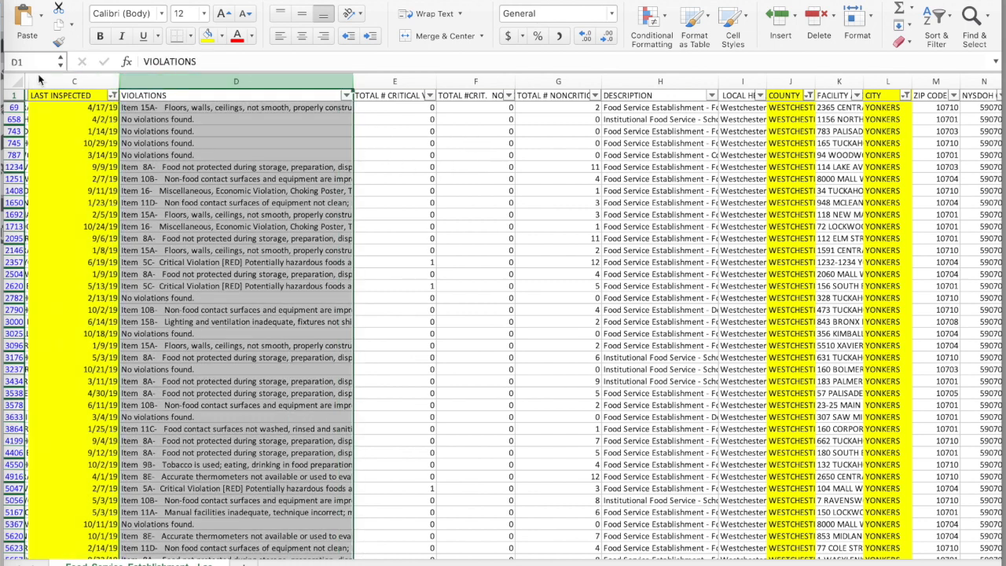
- Copy the entire filtered inspection sheet and create a new blank workbook
scroll(142, 167, left, 5)
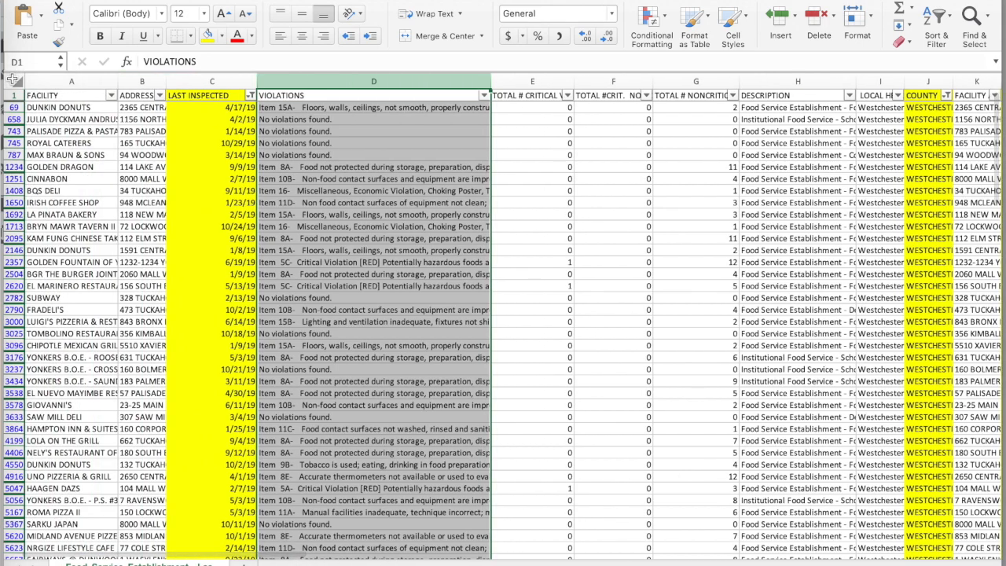
click(10, 79)
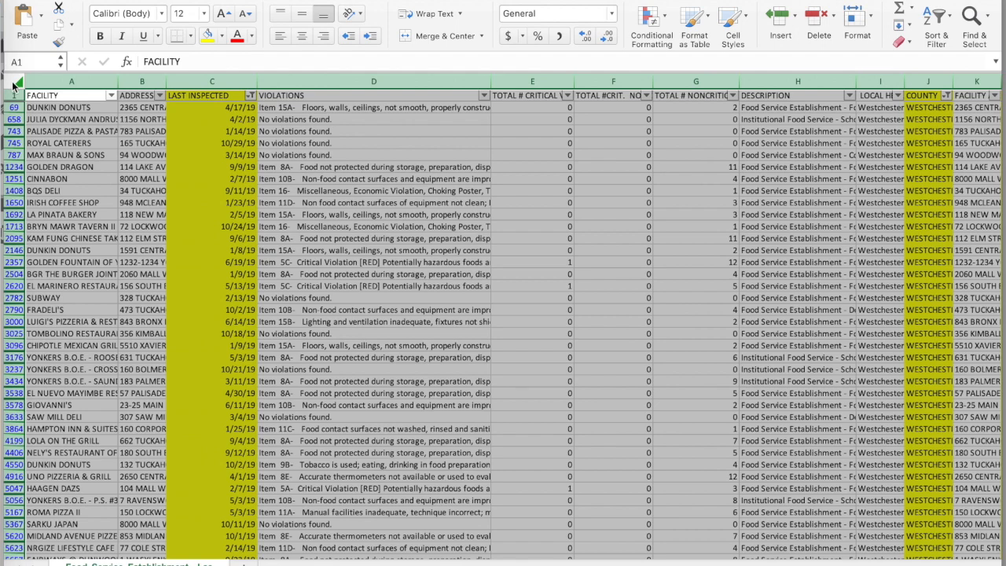
key(super+c)
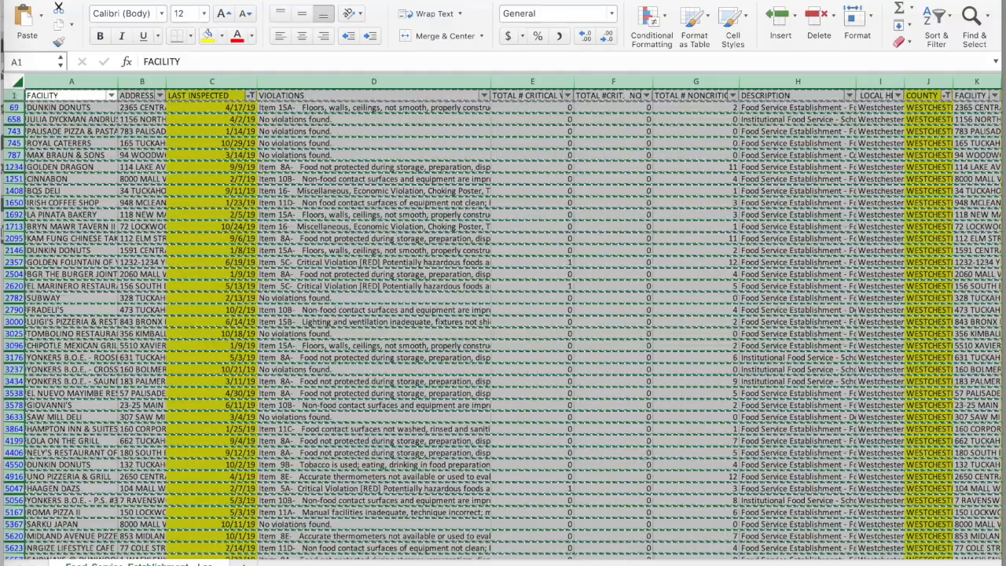
click(25, 0)
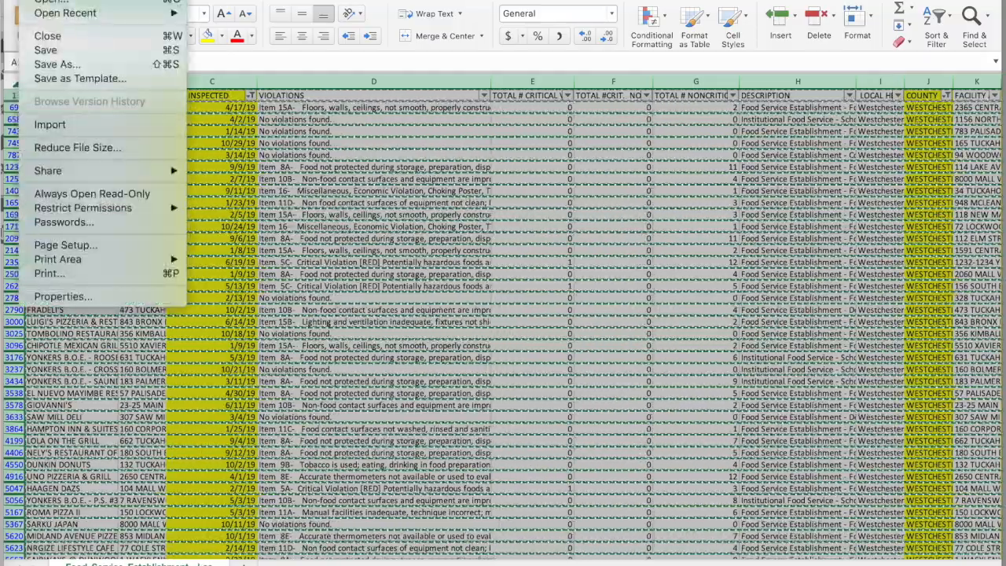
click(47, 0)
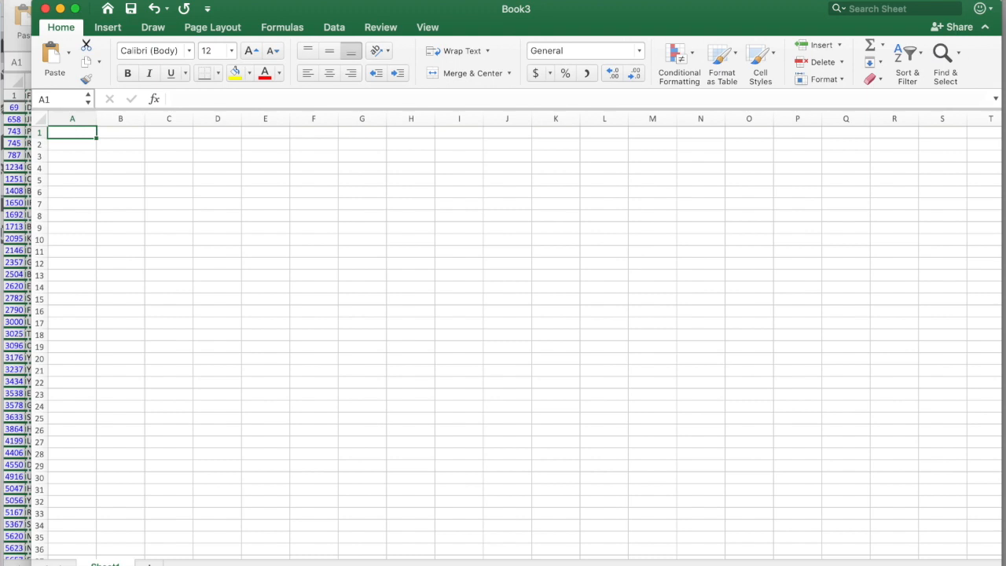
- Paste the copied inspection data at cell A1 of the blank workbook and turn off text wrapping for all its cells
key(super+v)
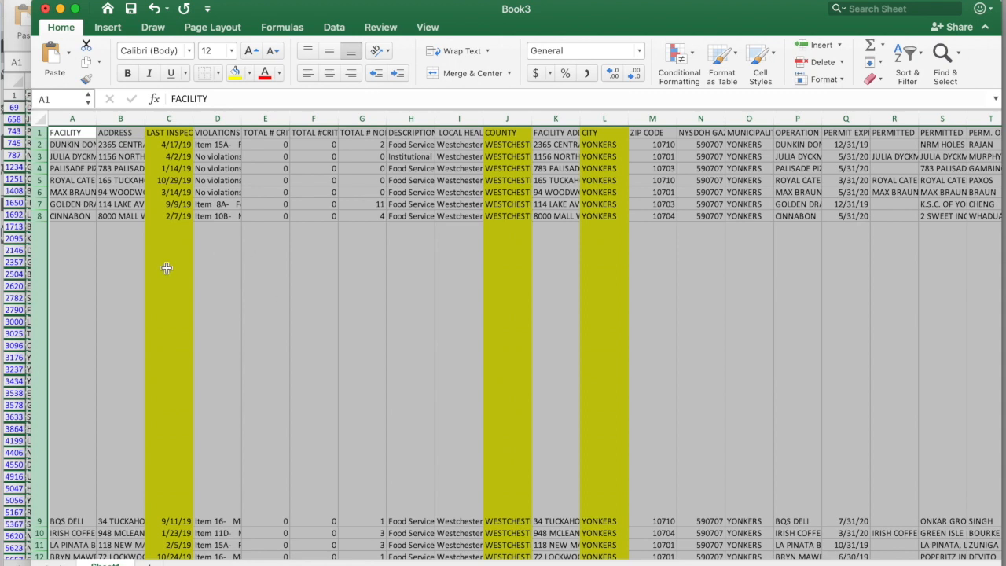
click(469, 53)
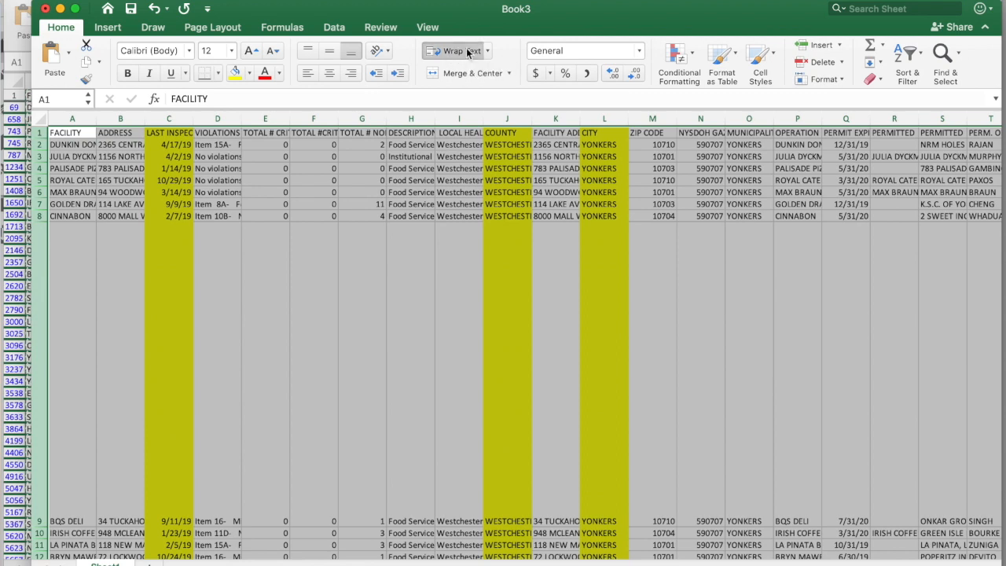
click(468, 52)
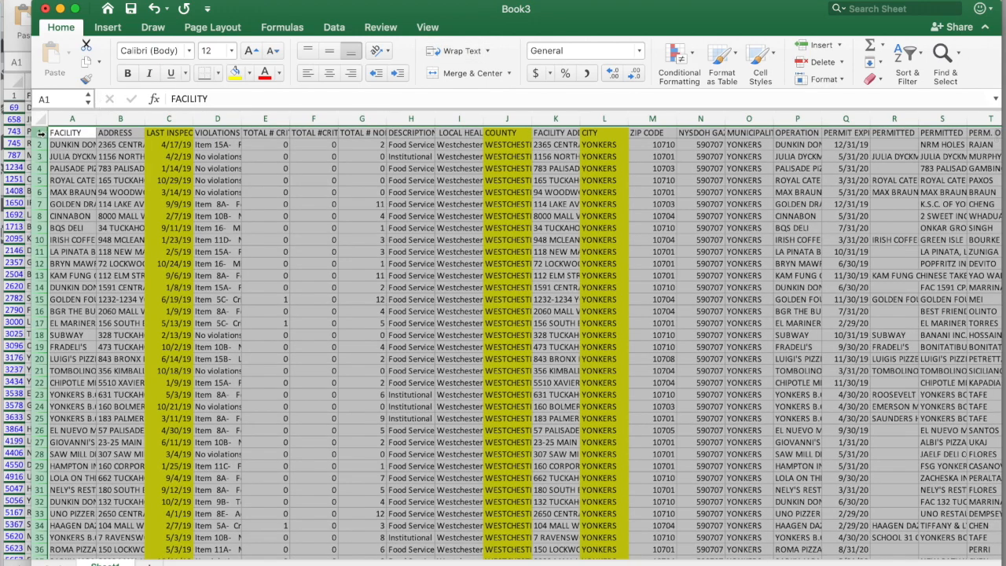
- Add filters to the header row of the pasted data and freeze the top row
click(47, 132)
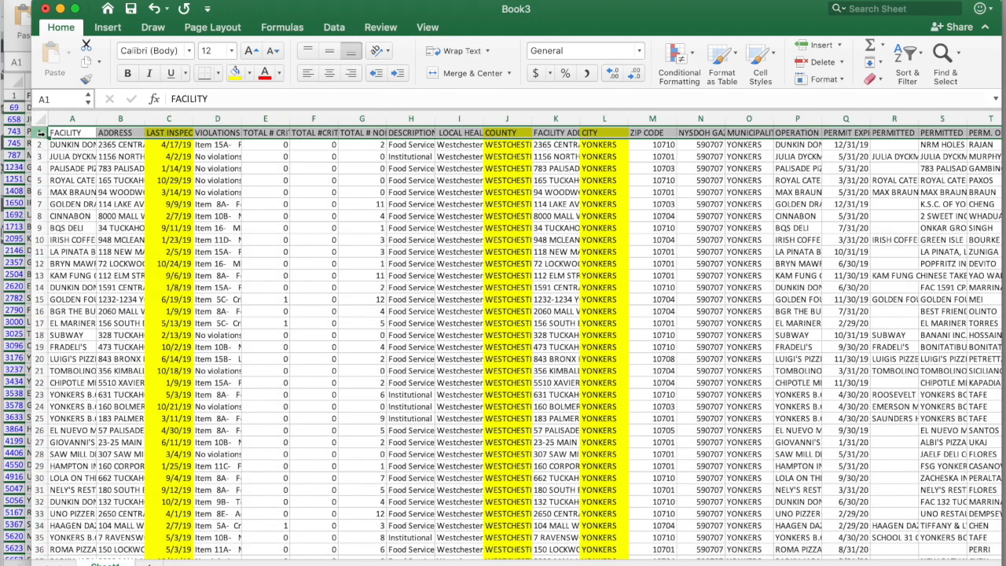
click(913, 63)
click(928, 143)
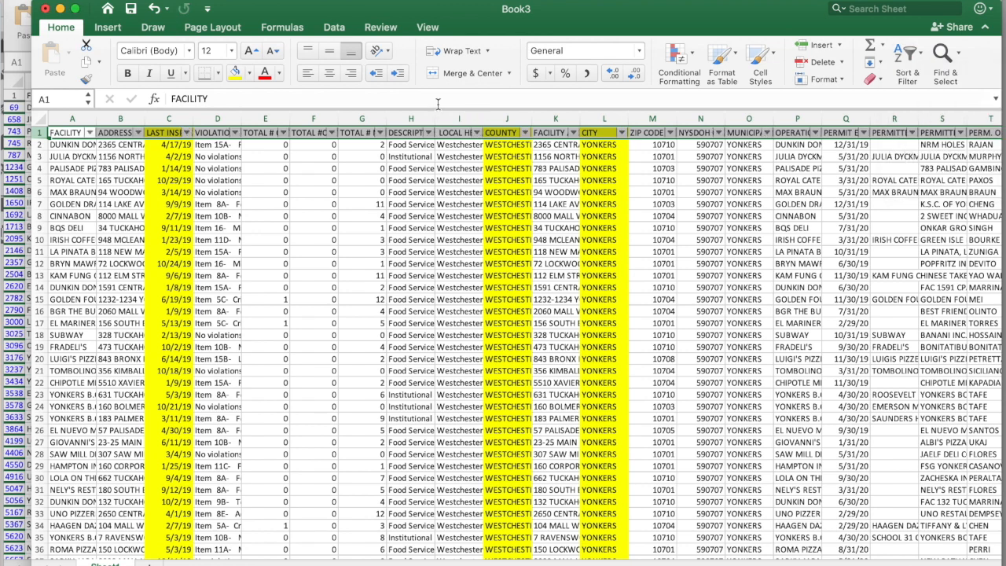
click(333, 30)
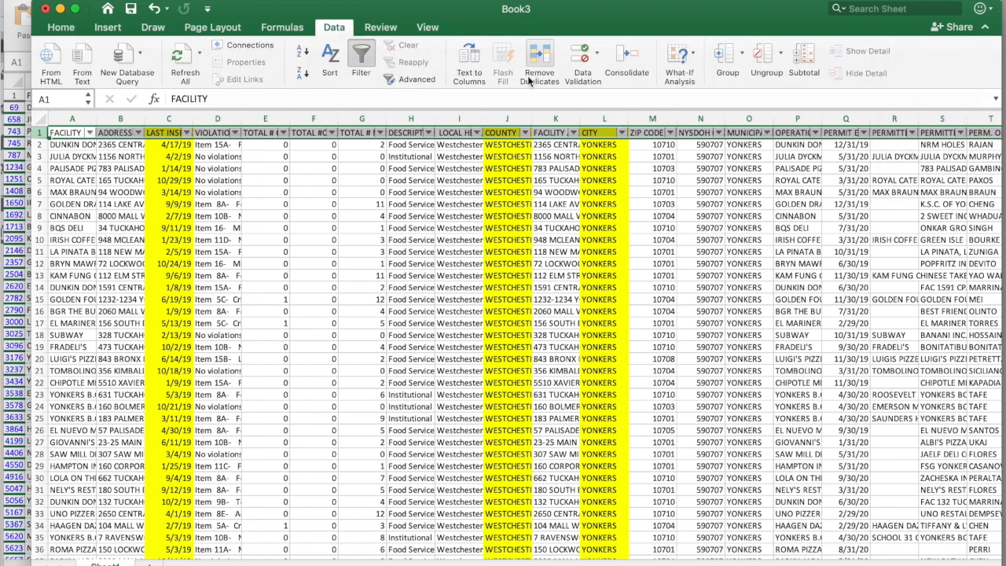
click(428, 28)
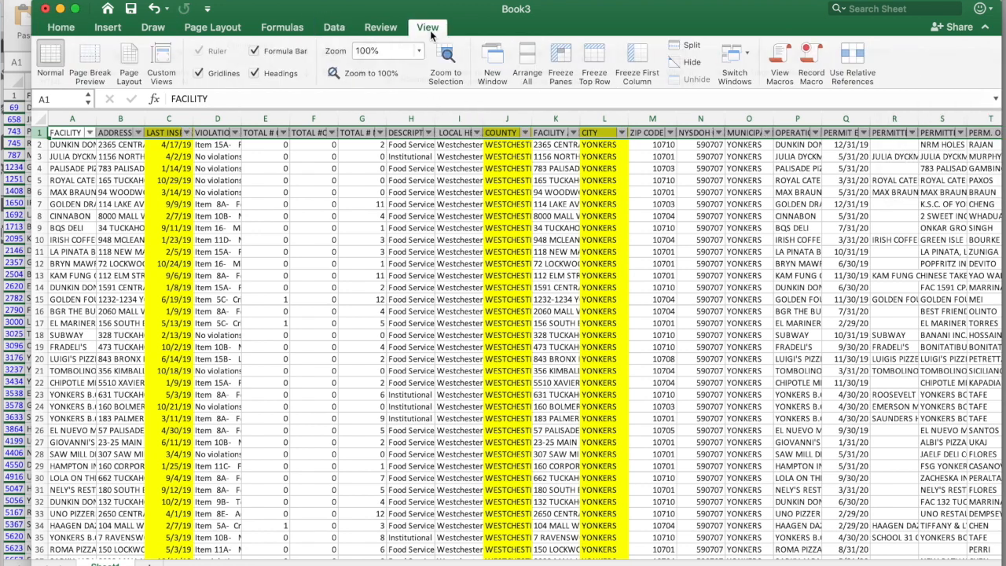
click(594, 61)
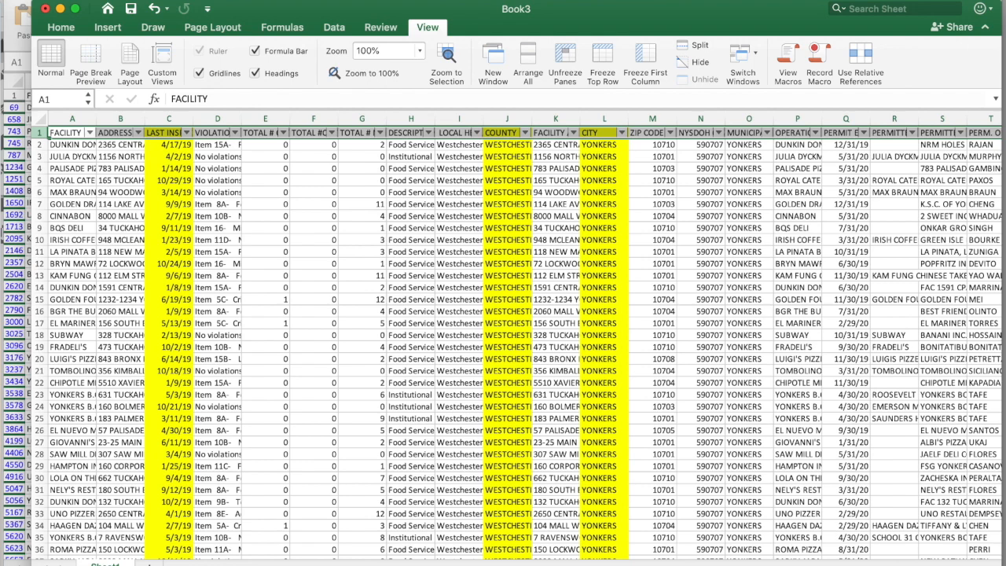
- Save the workbook to the Desktop as "Original Your City County" in .xlsx format, continuing past the save warning
click(41, 65)
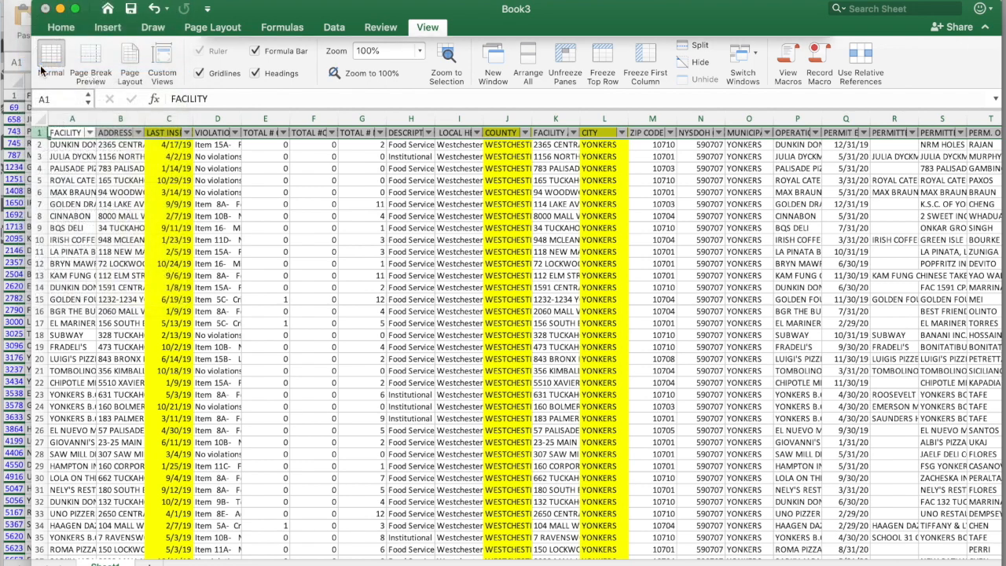
text(Original )
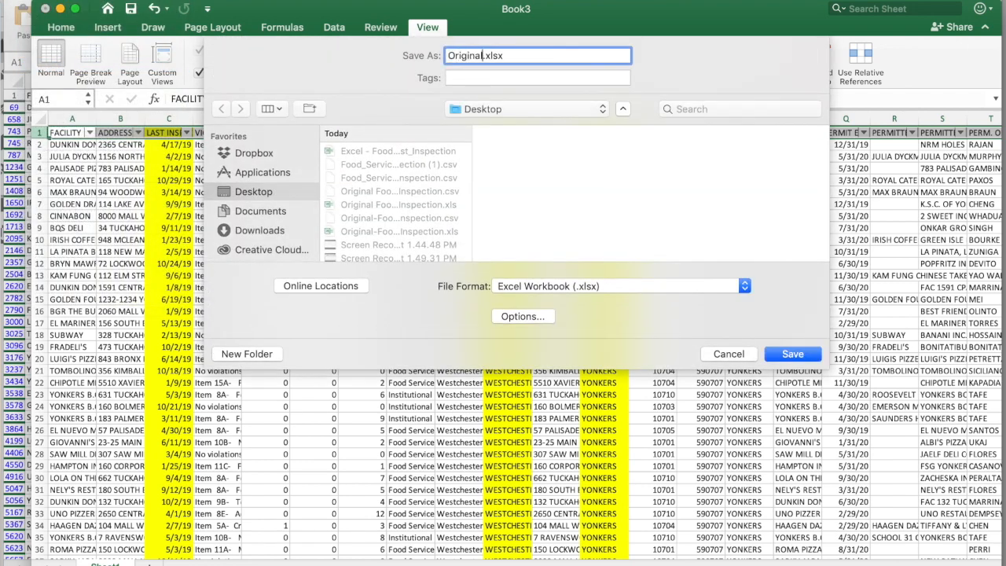
text(Your Ciry)
text(ty Coun)
text(ty)
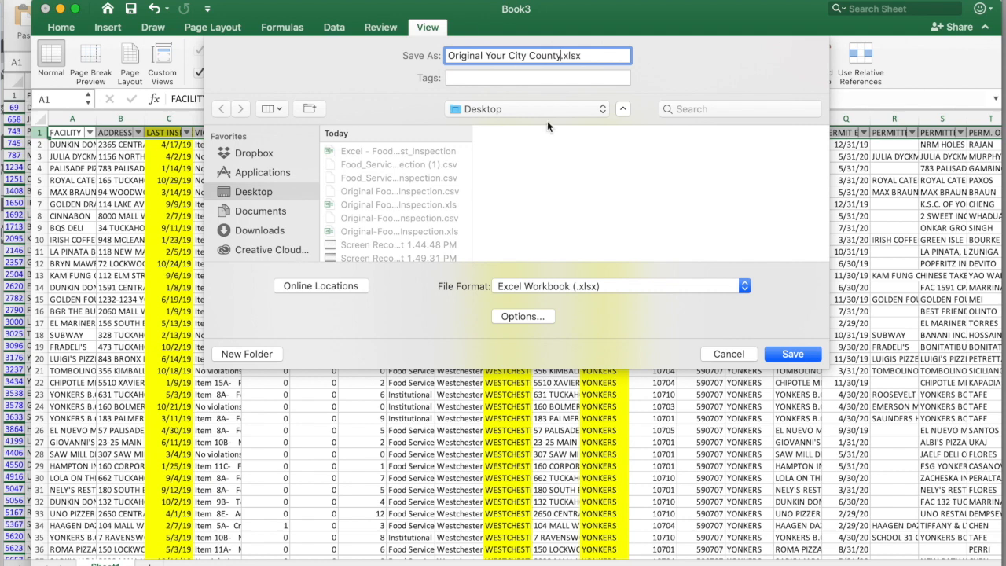
click(785, 353)
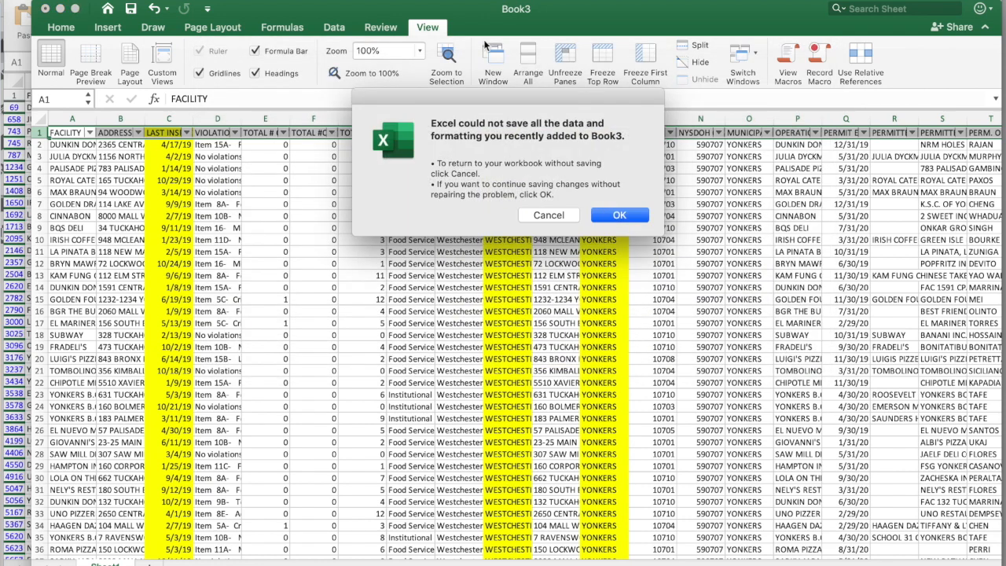
click(618, 215)
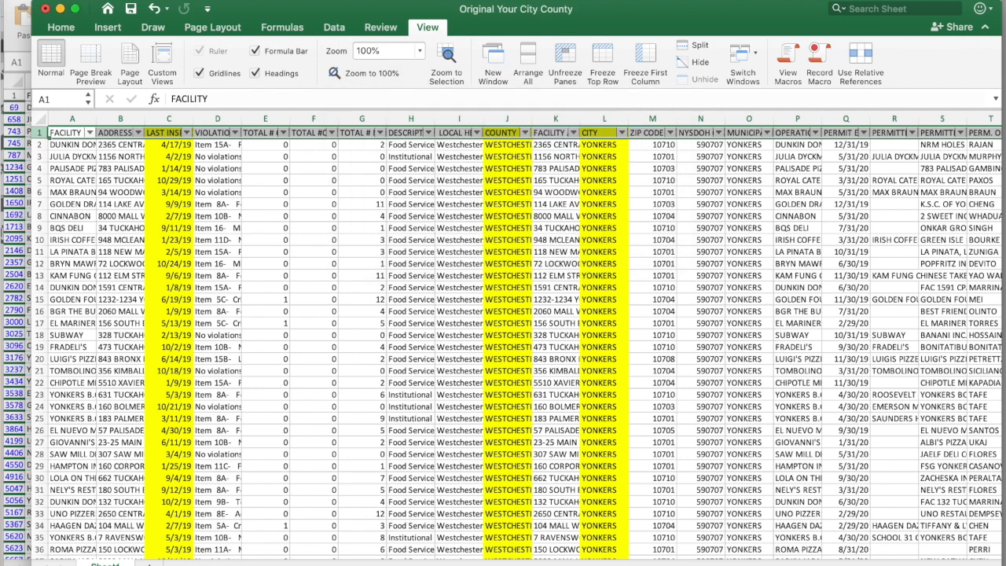
- Try to save a copy of the workbook on the Desktop under the name "Working Yonkers food data.xls"
click(39, 2)
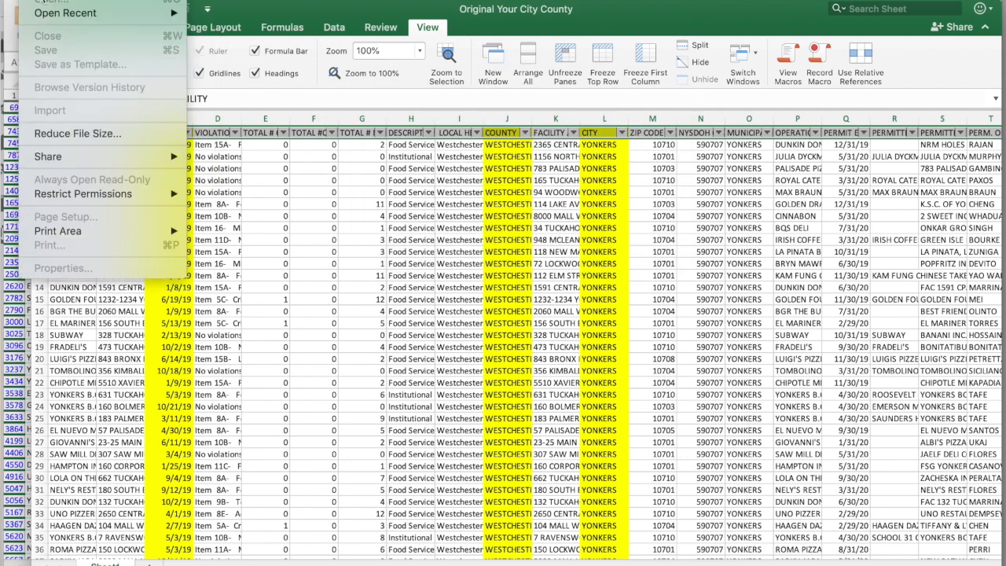
click(312, 184)
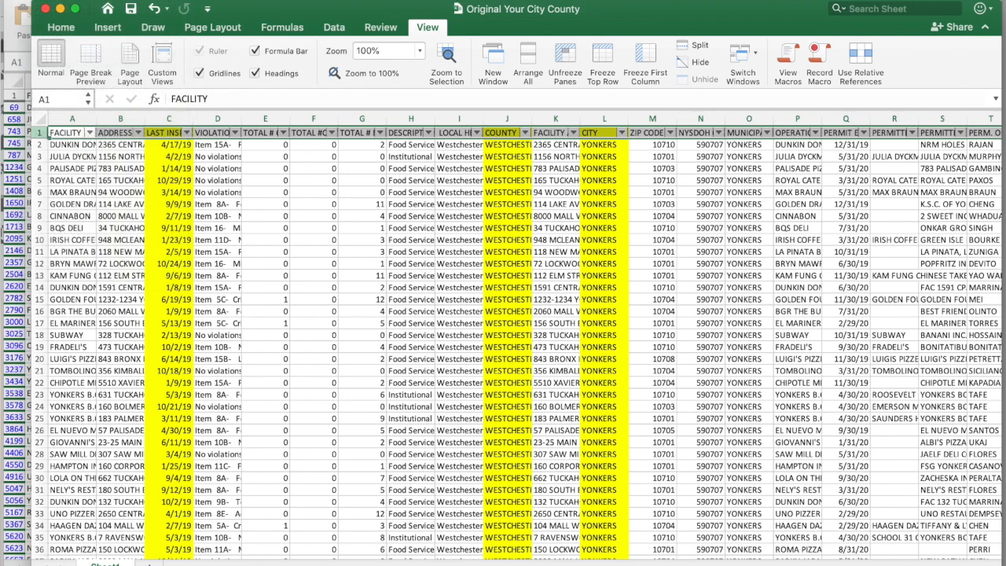
click(43, 2)
click(51, 63)
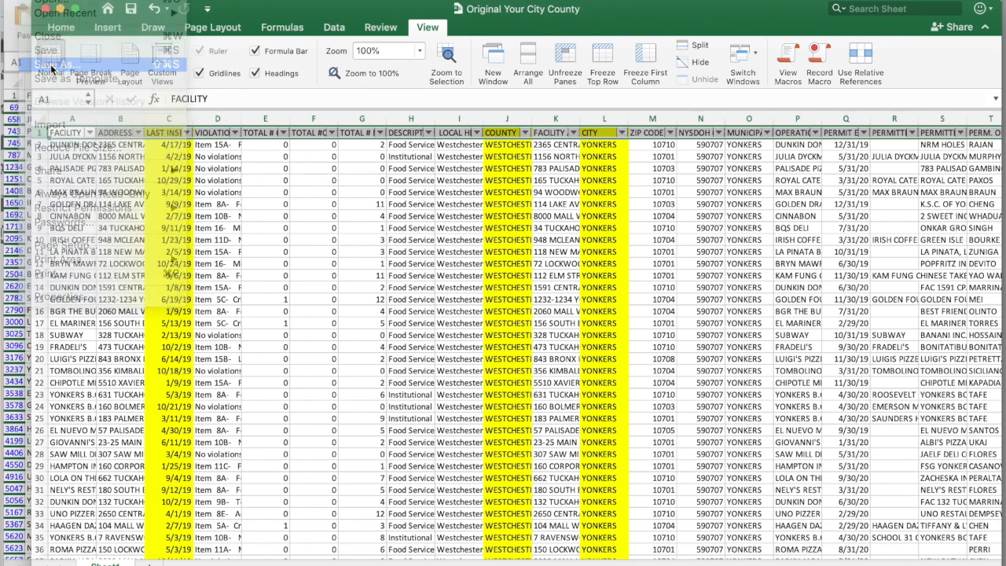
text(Working )
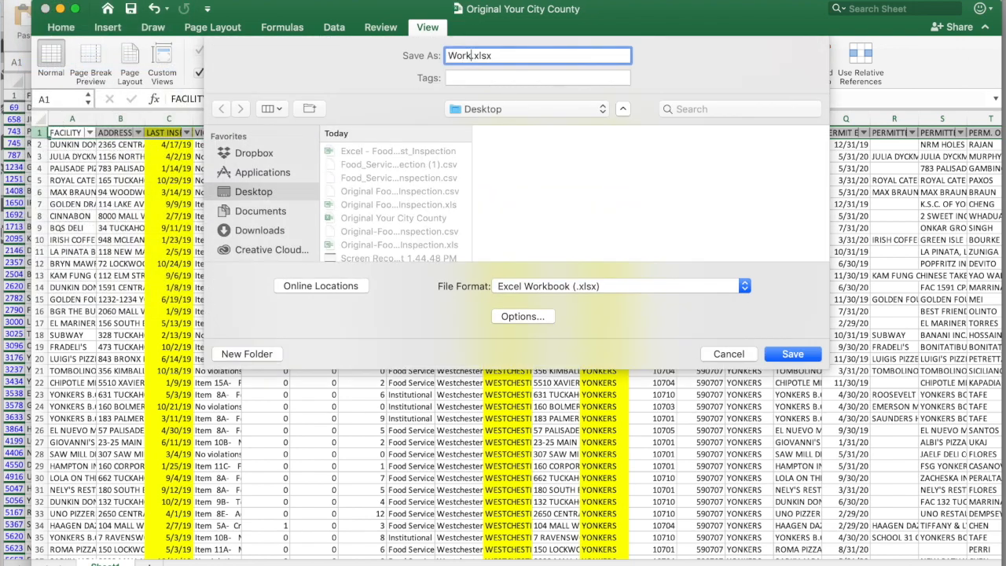
text(Yinker)
key(BackSpace)
key(BackSpace)
key(BackSpace)
key(BackSpace)
key(BackSpace)
text(onkers food data)
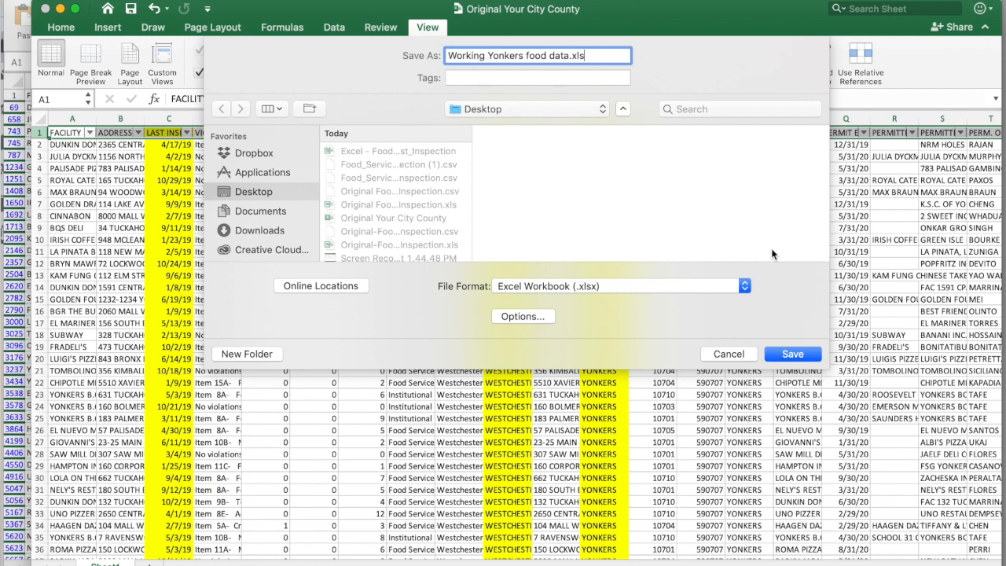
click(782, 356)
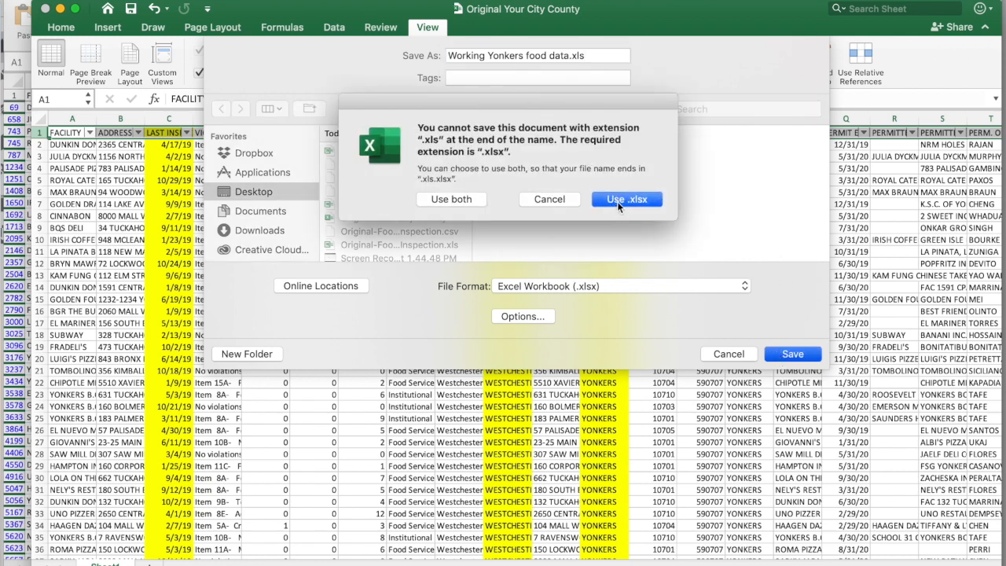
- Remove the .xls ending from the file name and save "Working Yonkers food data" as an Excel 97-2004 Workbook (.xls), keeping that format
click(547, 199)
key(BackSpace)
key(BackSpace)
key(BackSpace)
key(BackSpace)
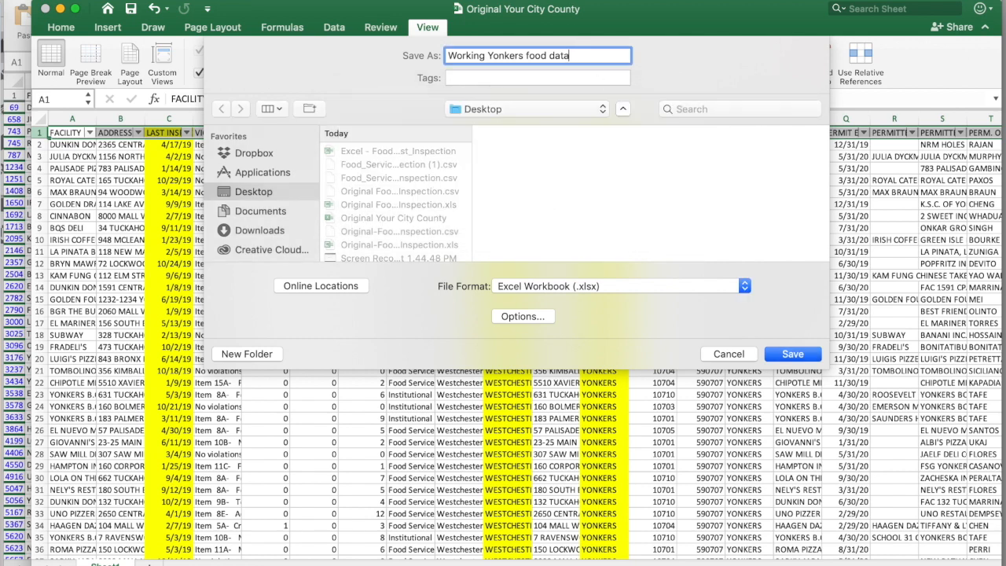
click(745, 287)
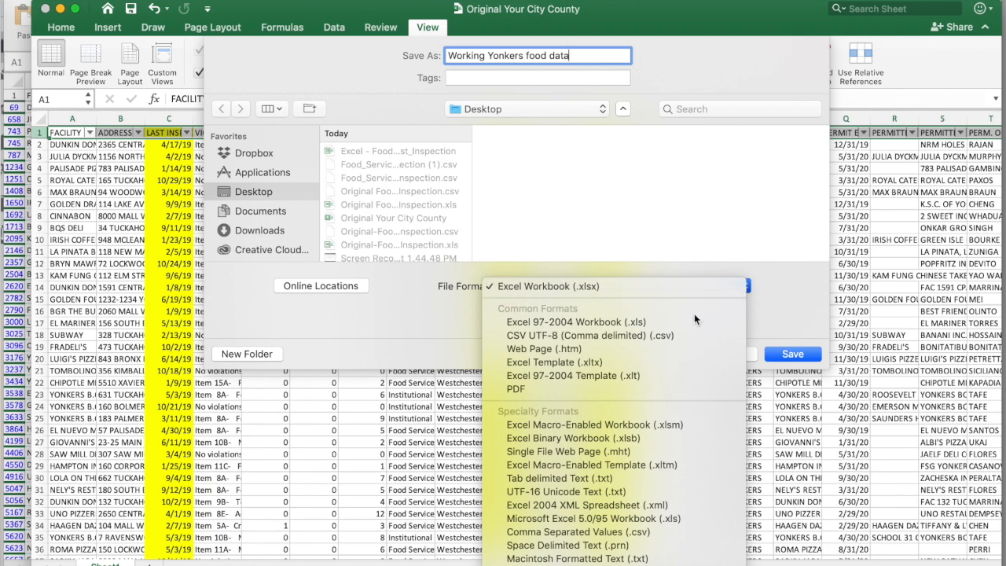
click(665, 323)
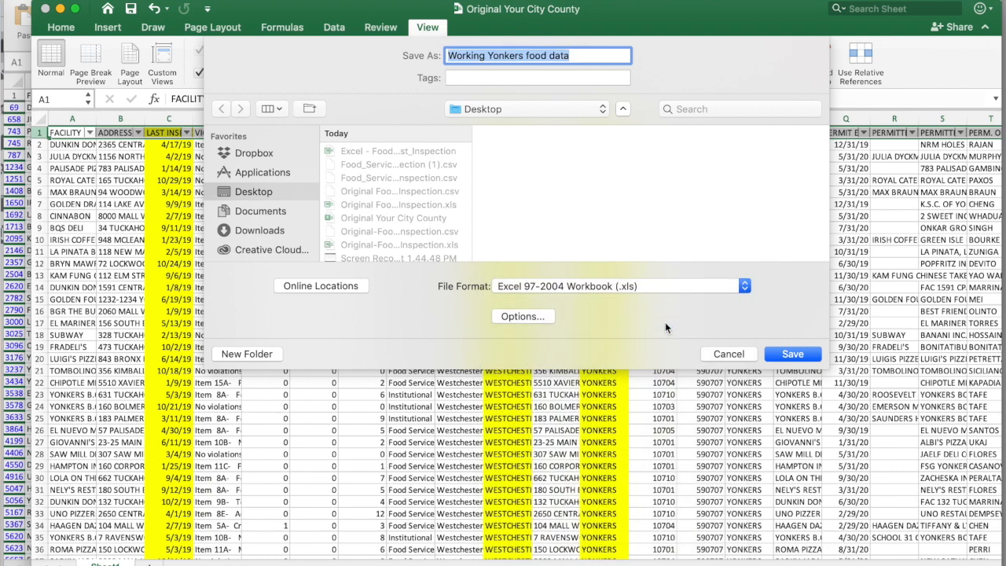
click(792, 356)
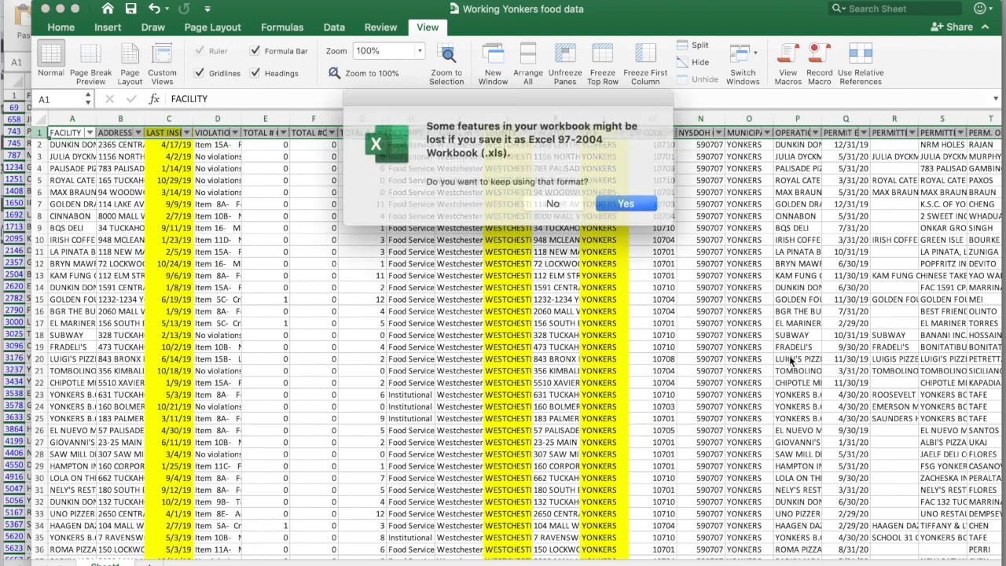
click(611, 204)
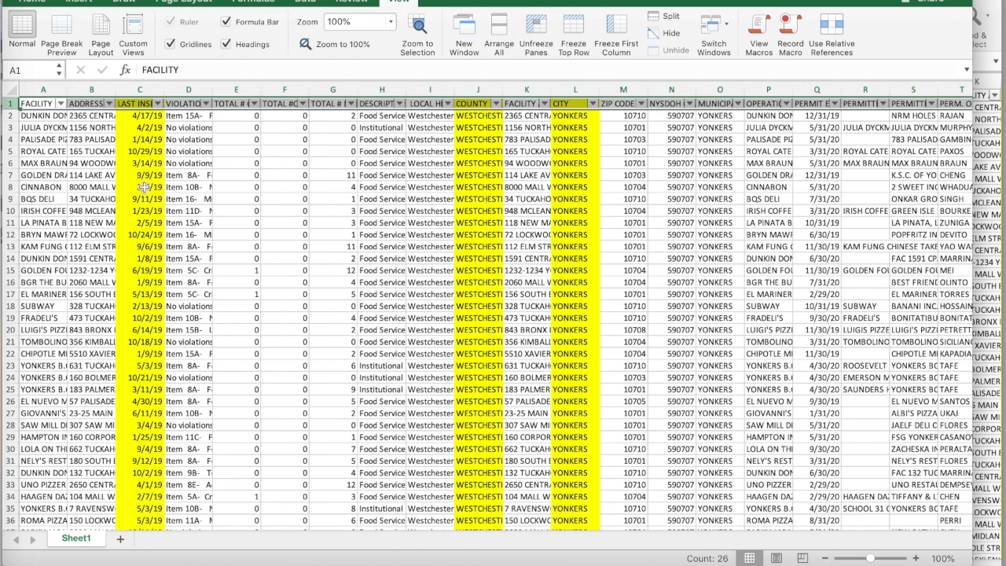
- Widen columns E, F and G to show more of the critical, not corrected and noncritical violation headers
drag(256, 90, 296, 90)
click(248, 89)
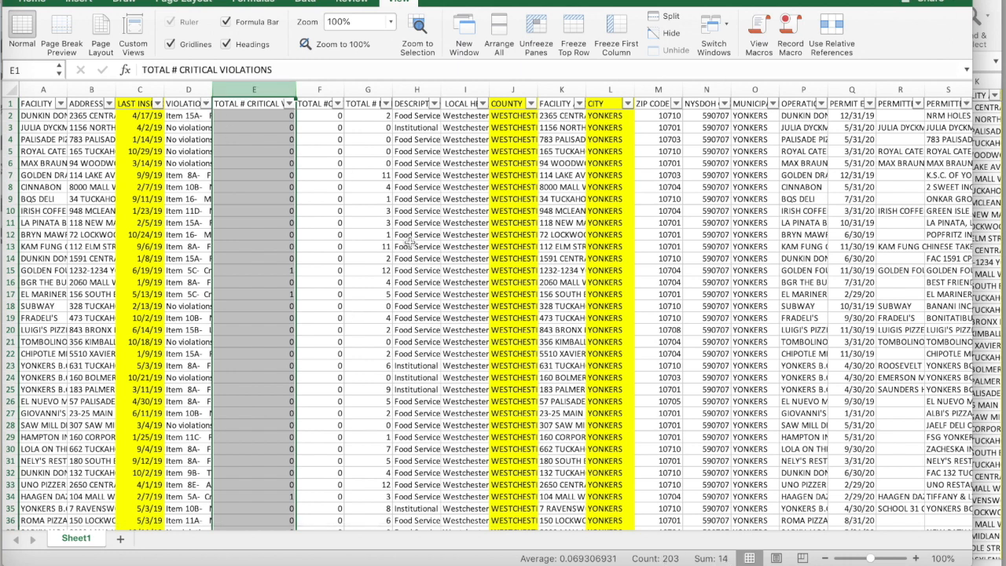
drag(341, 86, 406, 85)
click(335, 86)
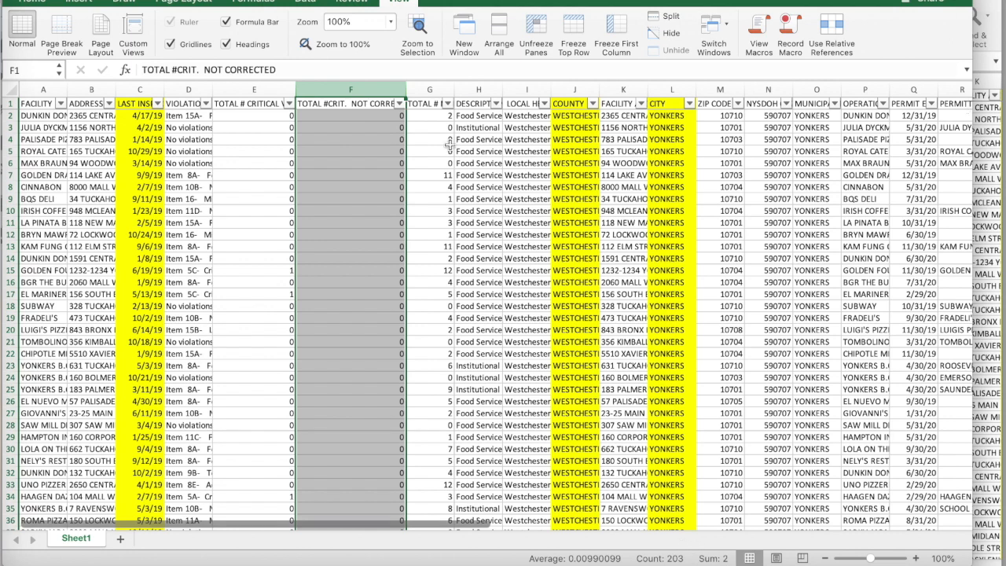
drag(454, 89, 540, 98)
click(454, 89)
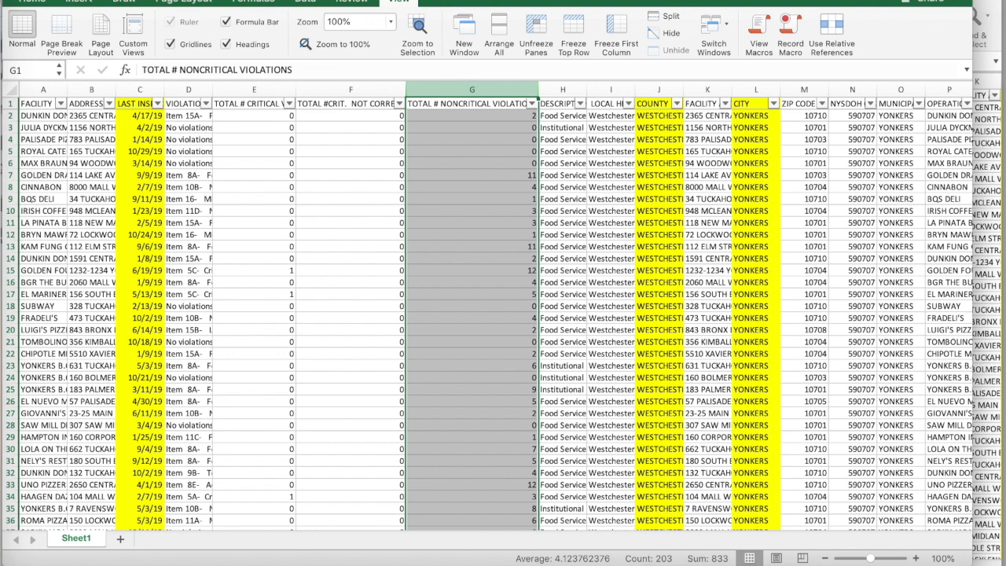
- Check the sums of the TOTAL # CRITICAL VIOLATIONS and TOTAL #CRIT. NOT CORRECTED columns
click(336, 150)
click(333, 106)
key(Left)
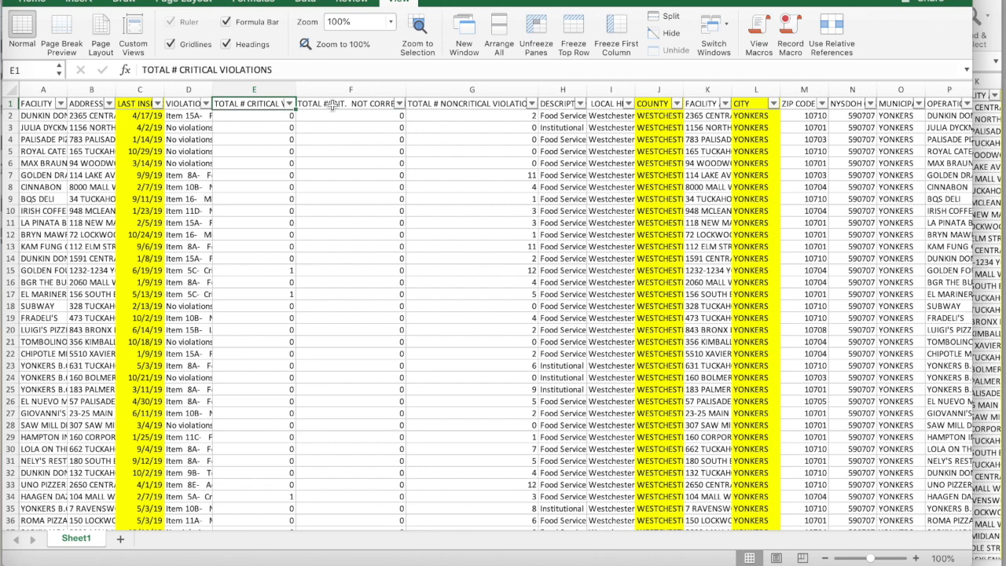
click(261, 89)
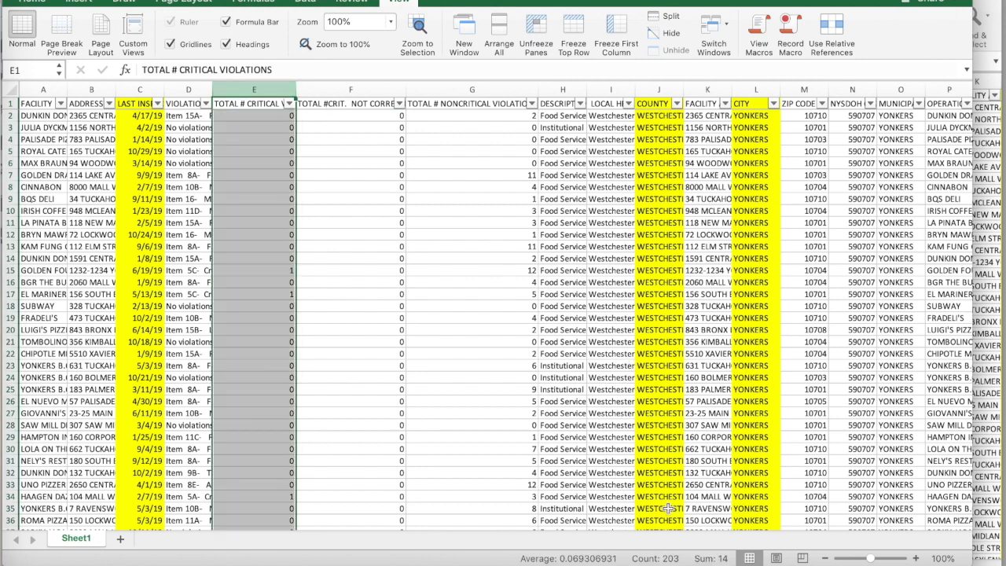
click(349, 89)
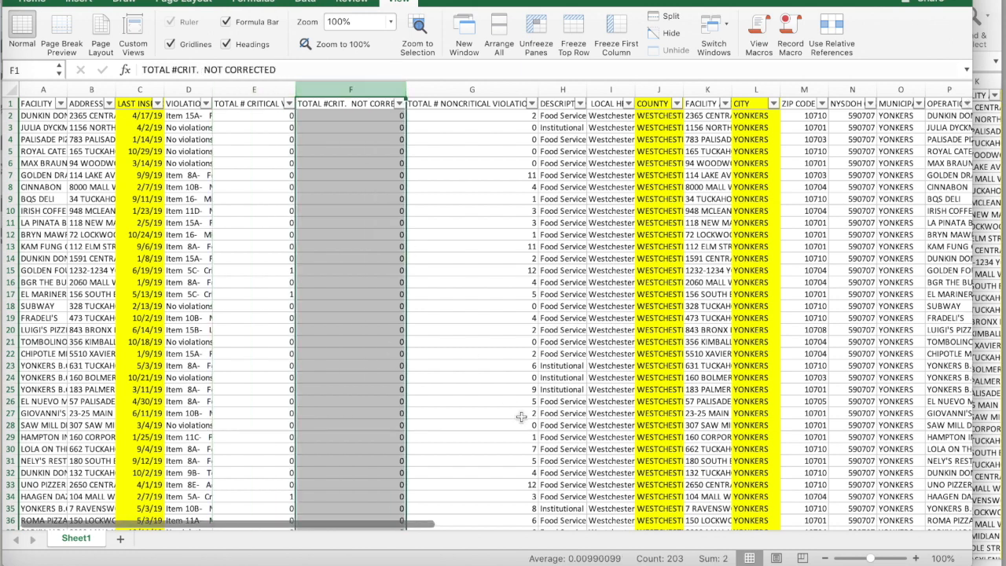
- Filter the TOTAL #CRIT. NOT CORRECTED column to the value 2 and read the matching facility's name and address
click(400, 103)
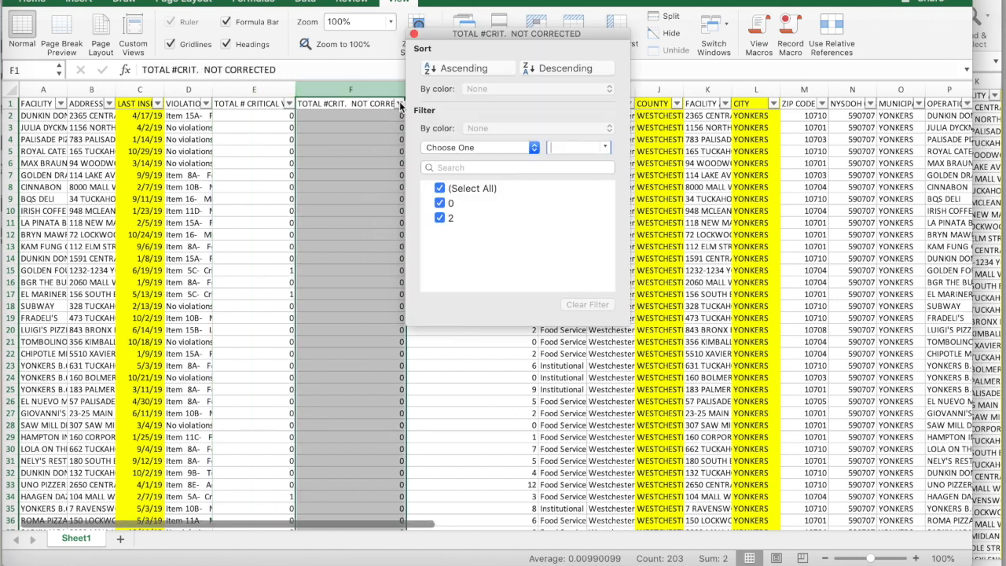
click(439, 188)
click(441, 218)
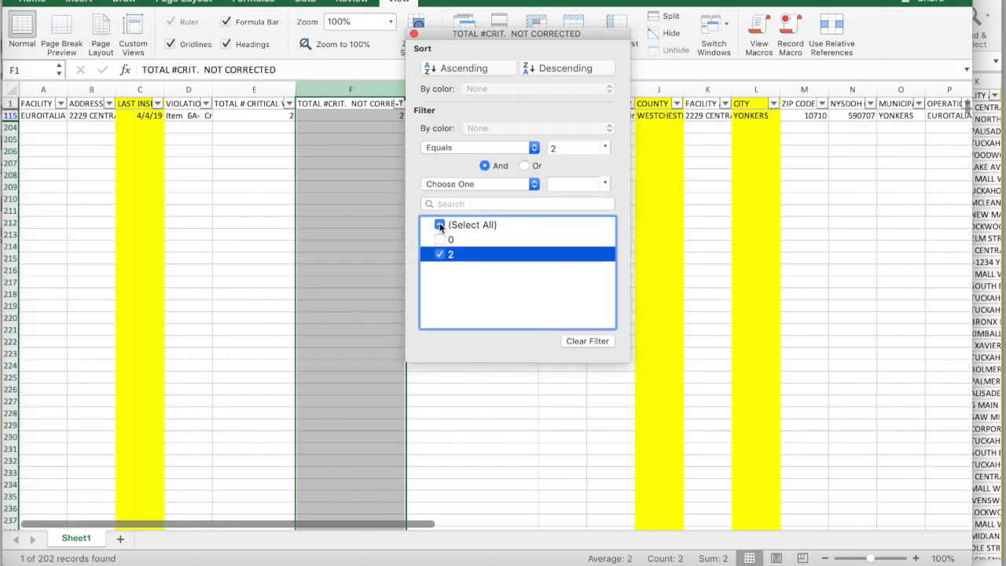
click(246, 123)
click(246, 119)
key(Left)
key(Left)
key(Left)
key(Left)
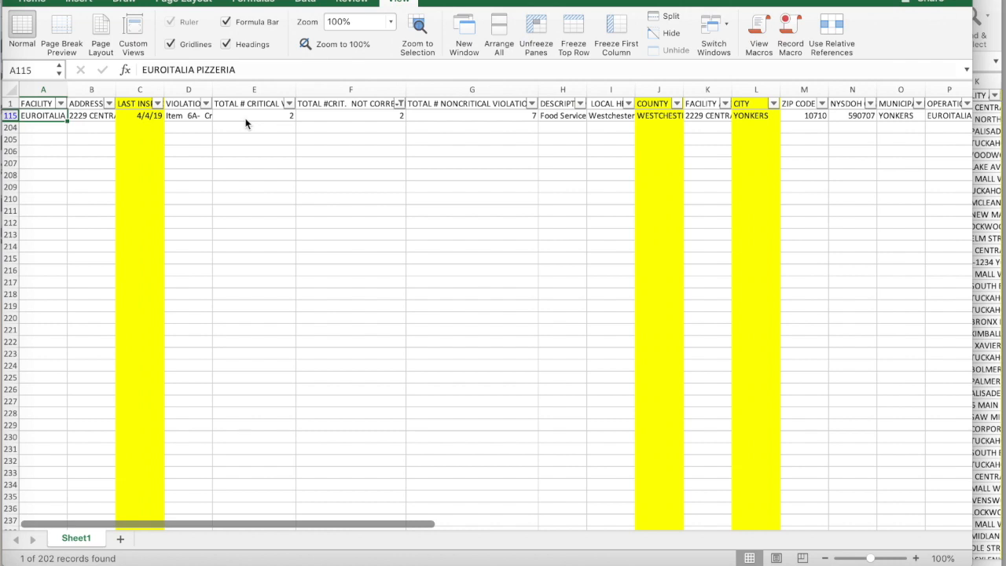
key(Right)
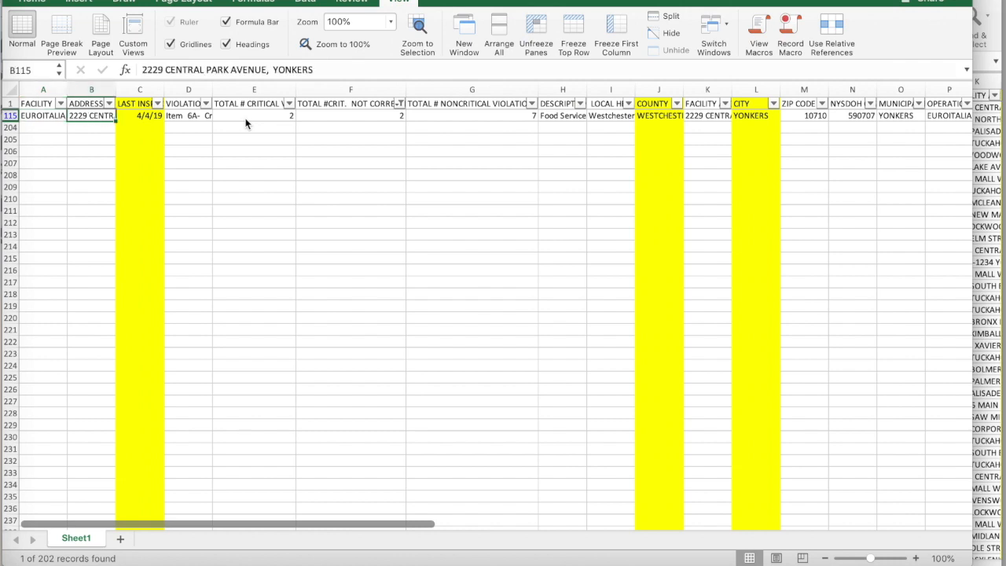
- Reselect all values in the TOTAL #CRIT. NOT CORRECTED filter to show every inspection row again
click(401, 104)
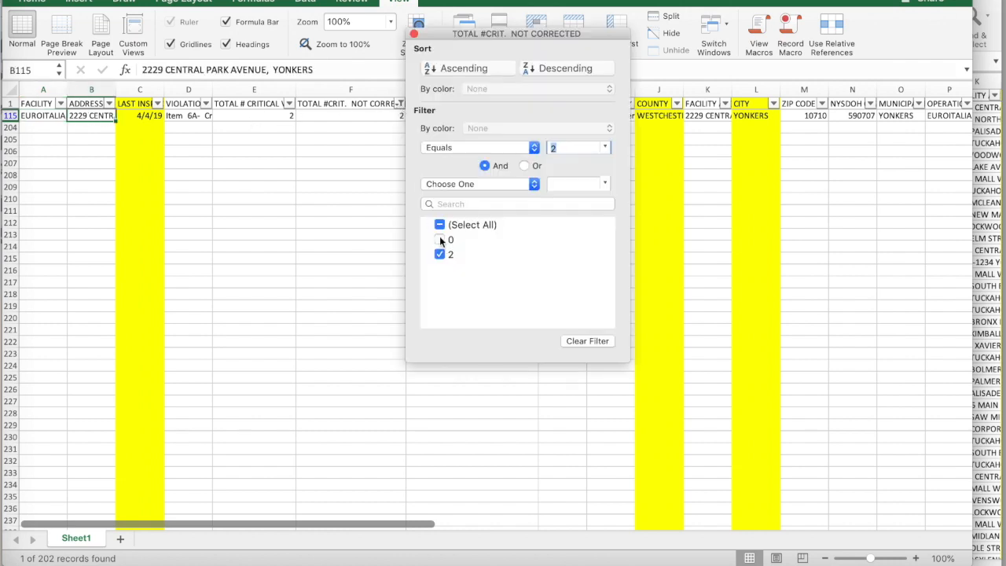
click(440, 225)
click(291, 187)
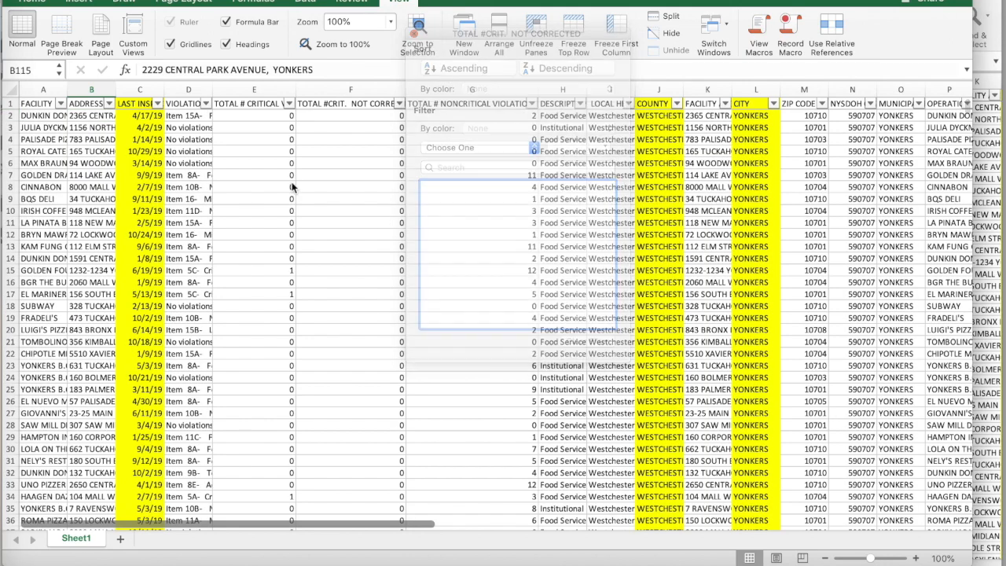
right_click(291, 187)
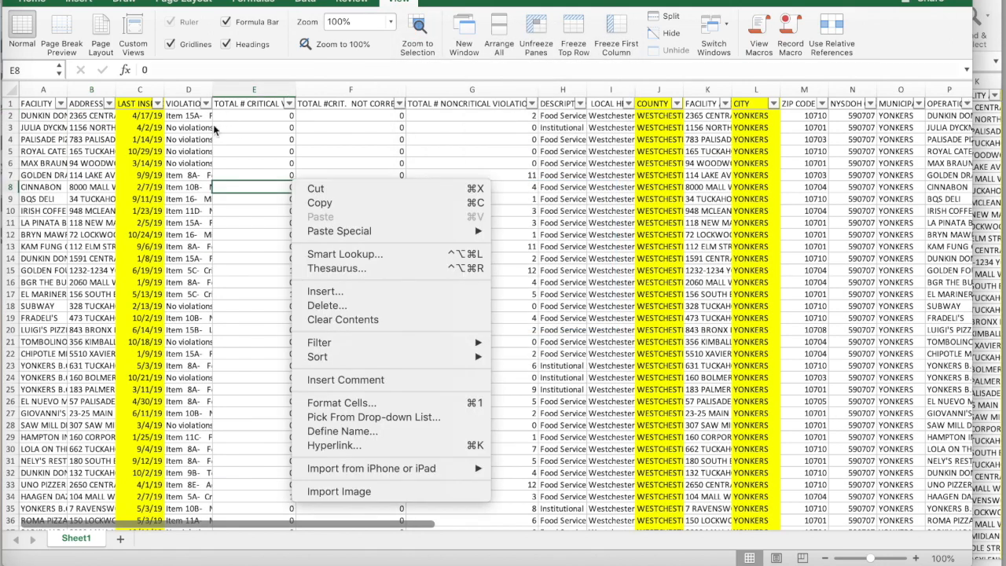
click(219, 142)
- Widen the VIOLATIONS column and highlight the ZIP CODE column in yellow
drag(212, 92, 242, 94)
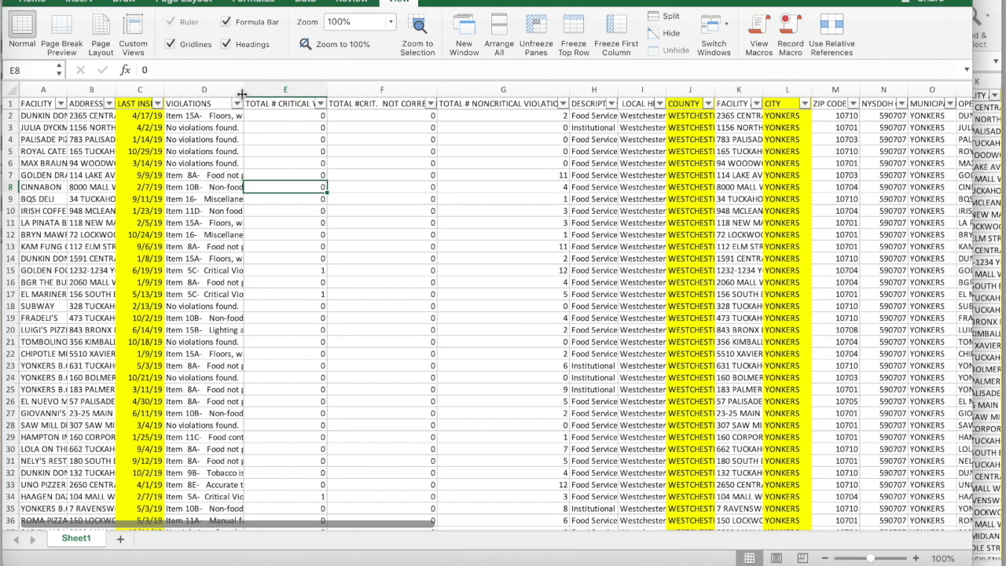
click(831, 89)
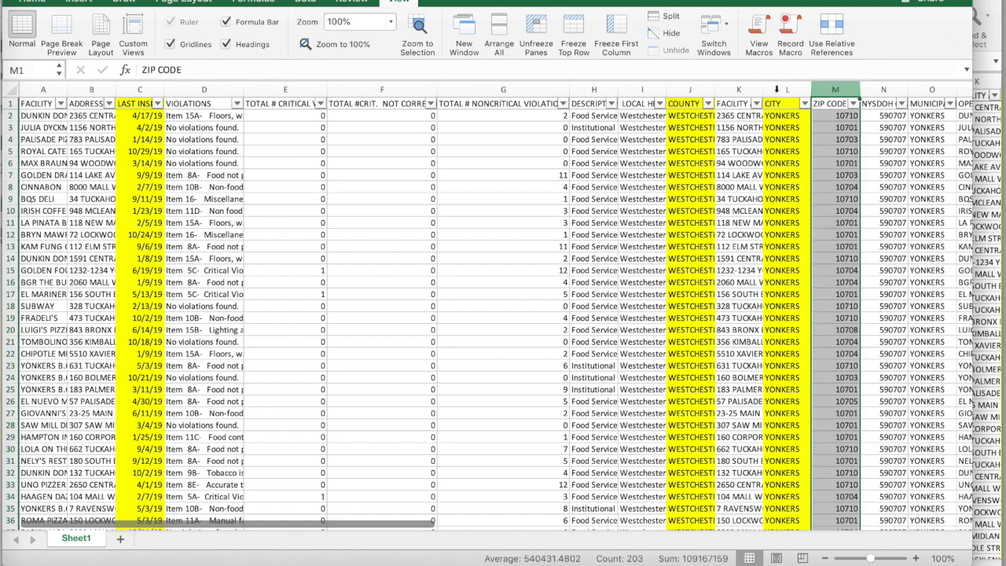
click(33, 5)
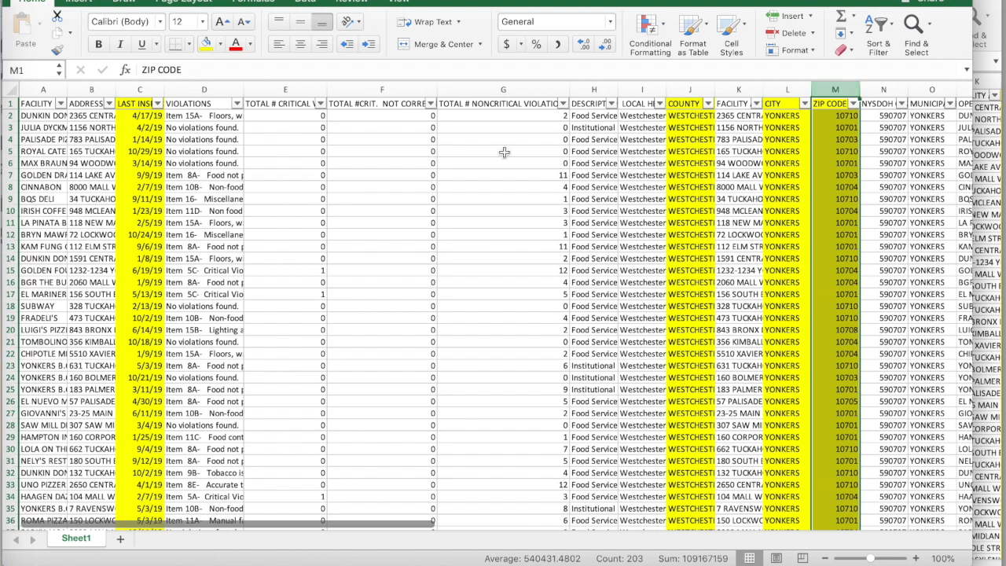
- Create a PivotTable from the whole data range Sheet1!$A:$Z on a new worksheet
click(9, 89)
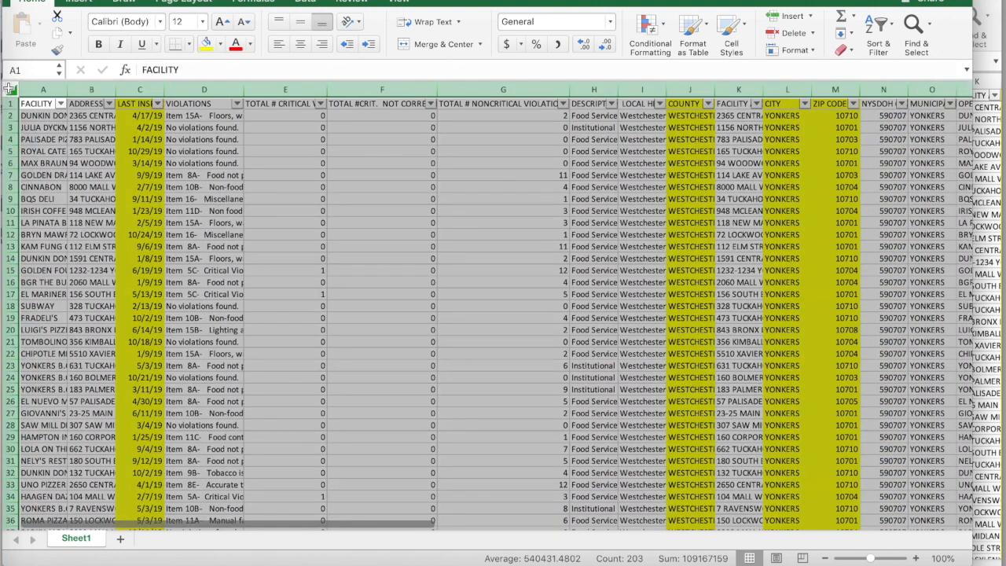
click(77, 3)
click(27, 30)
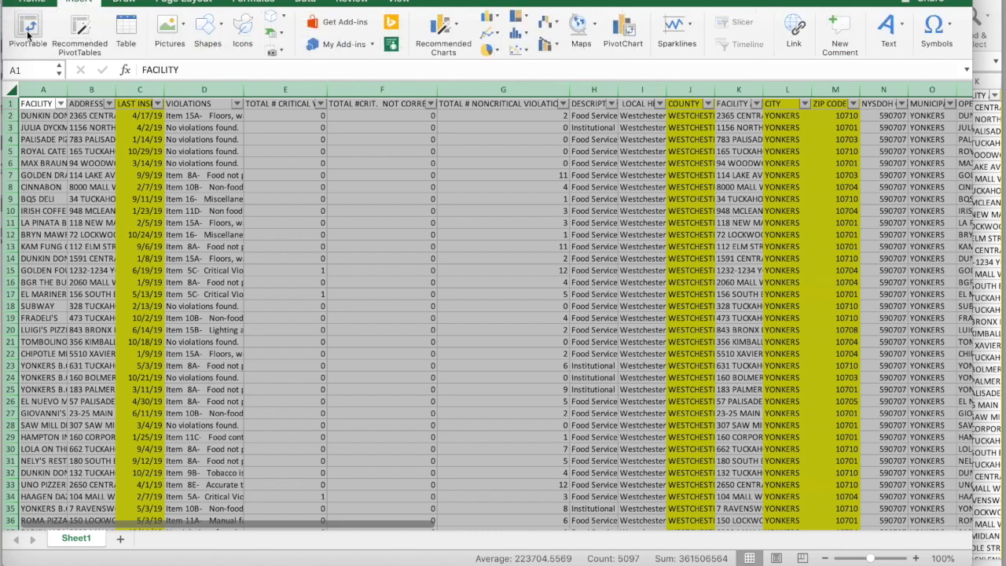
click(653, 304)
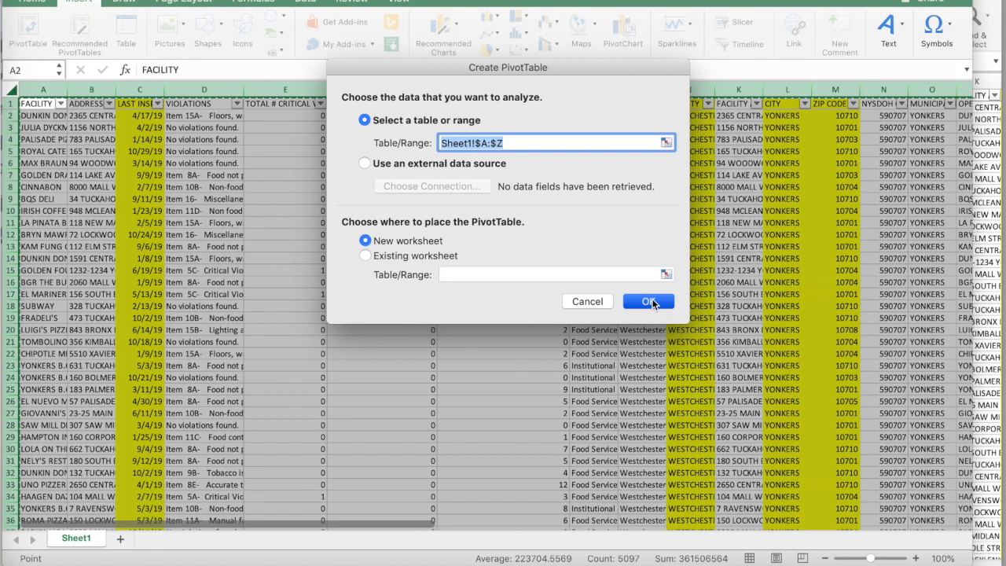
- Use ZIP CODE as the PivotTable's row field and remove the sum of ZIP CODE from its values
scroll(803, 181, down, 10)
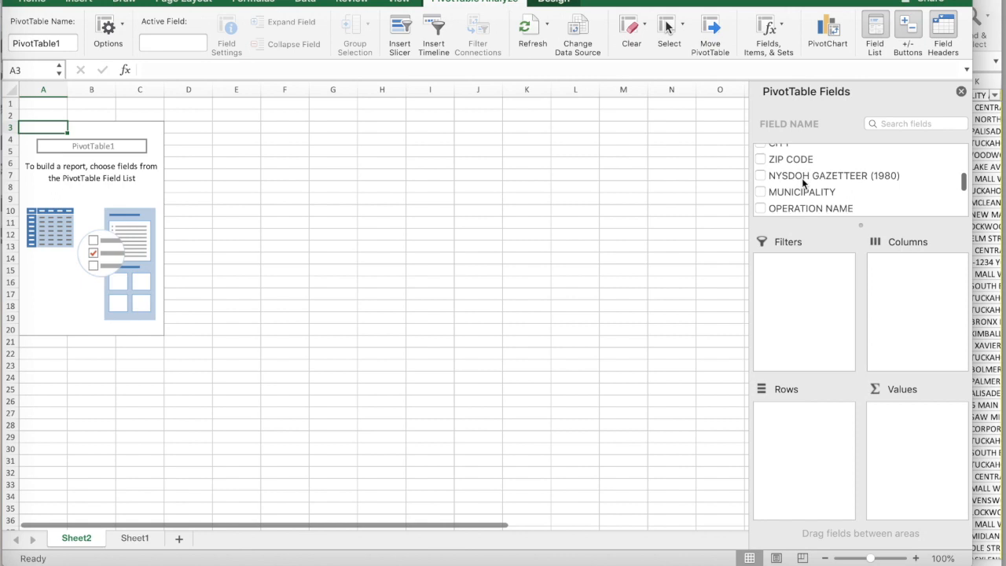
click(763, 159)
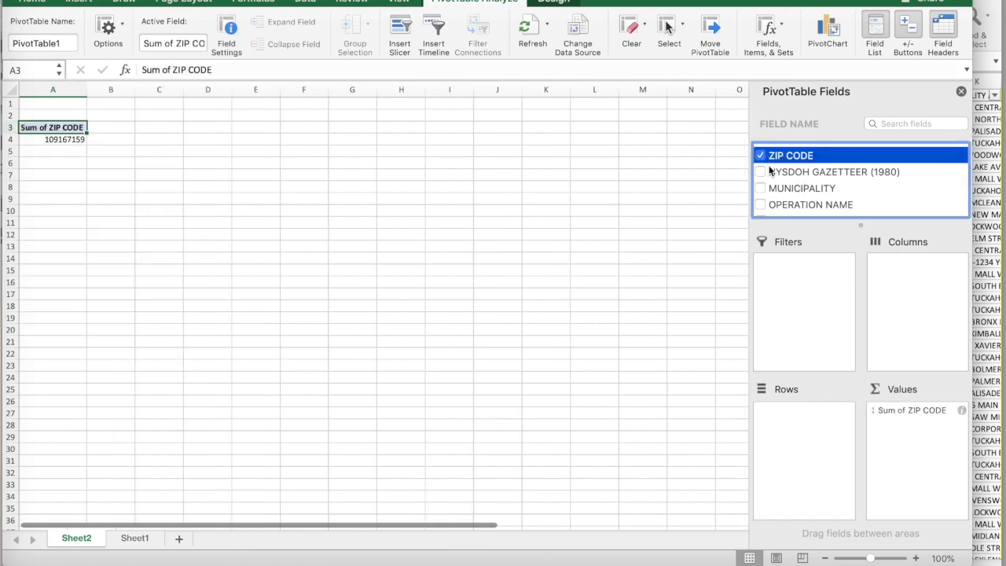
drag(791, 162, 799, 415)
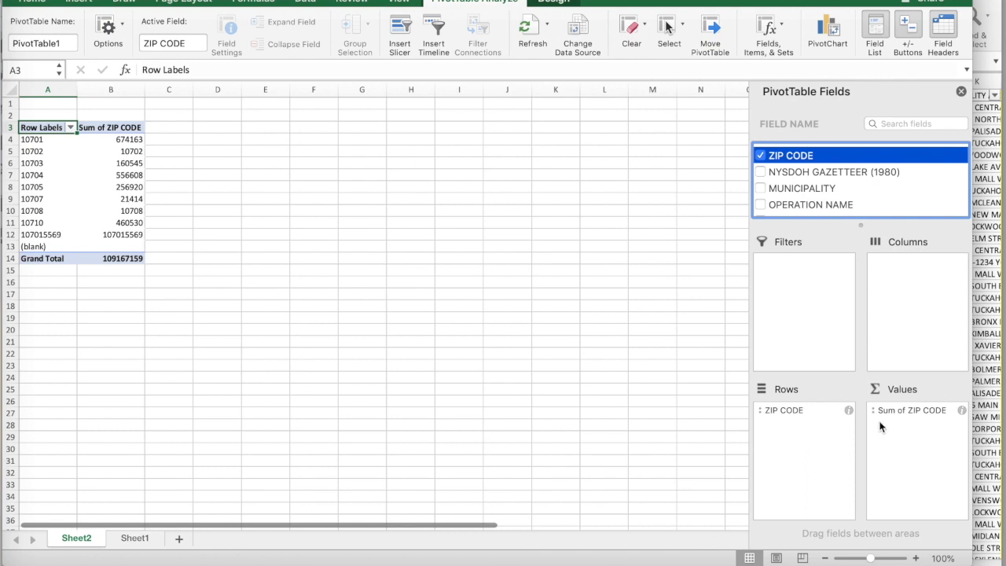
drag(890, 411, 830, 183)
- Add VIOLATIONS to the PivotTable values and summarize it by Sum
scroll(831, 183, down, 5)
scroll(830, 183, up, 3)
scroll(830, 183, down, 5)
scroll(831, 183, up, 5)
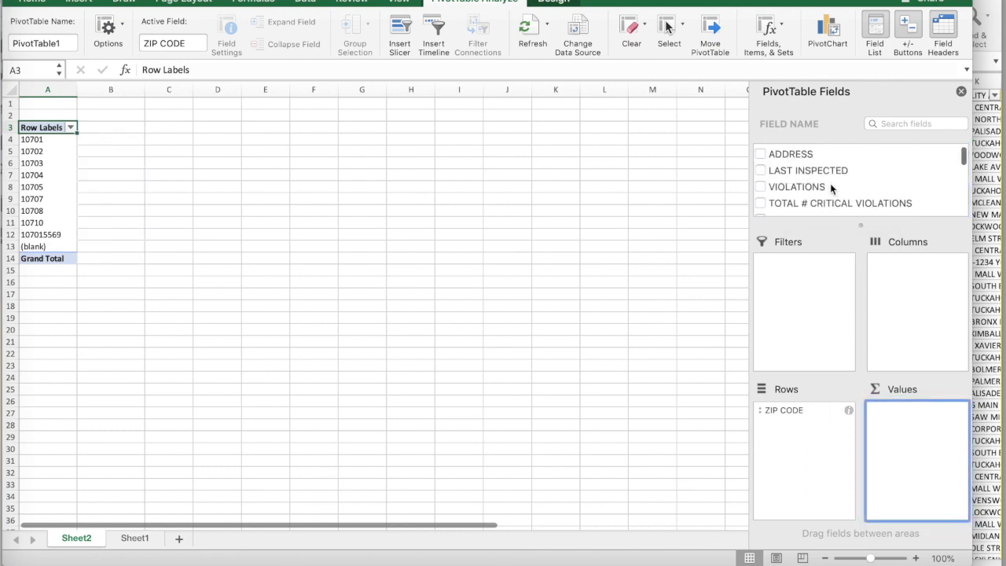
click(760, 194)
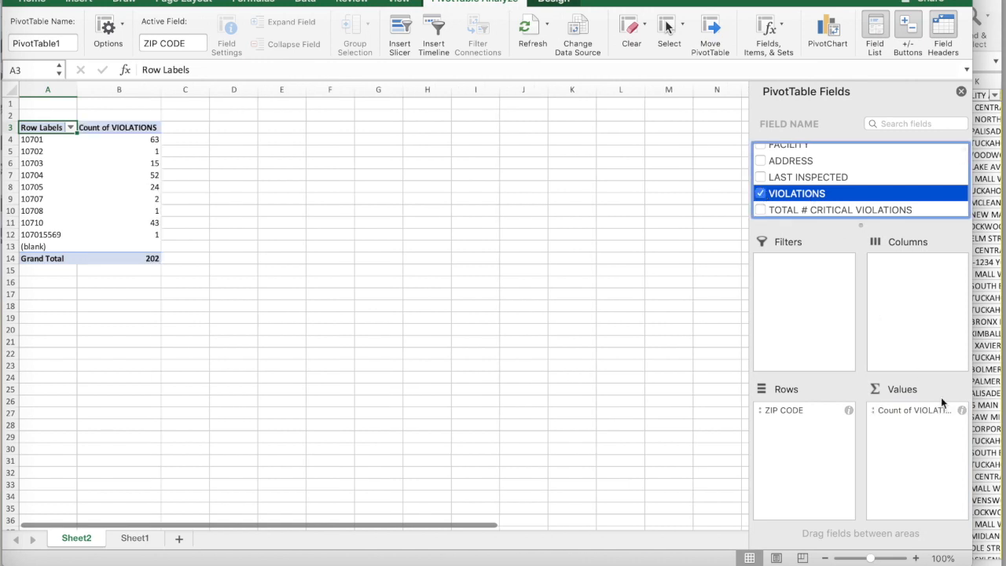
click(961, 410)
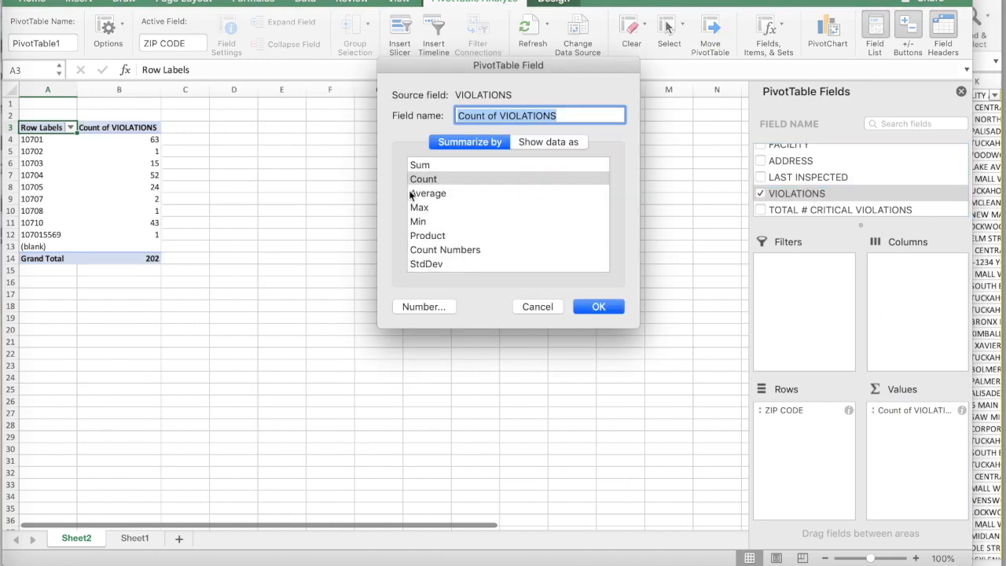
click(431, 167)
click(599, 306)
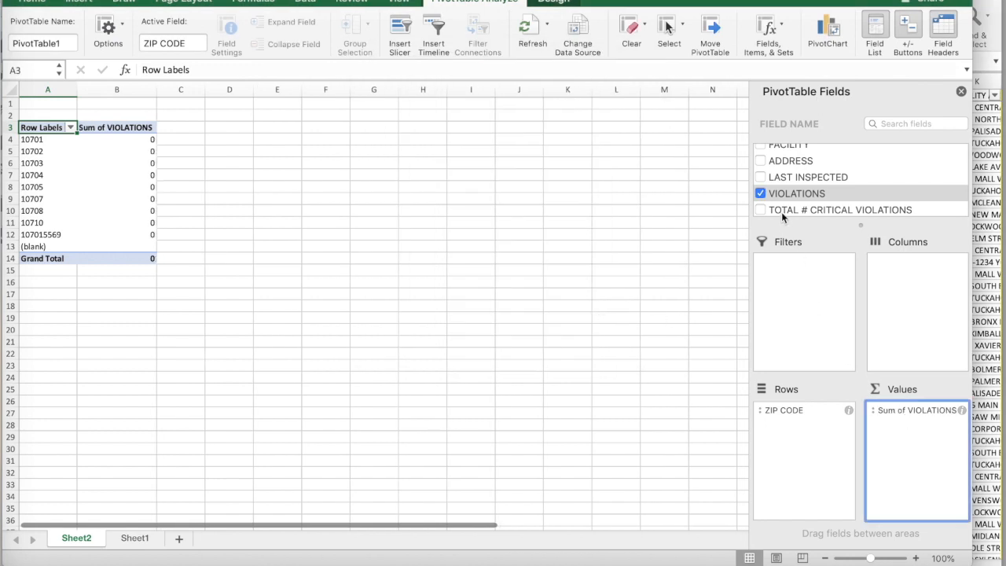
- Replace VIOLATIONS with the sum of TOTAL # CRITICAL VIOLATIONS in the PivotTable to compare ZIP codes
click(761, 210)
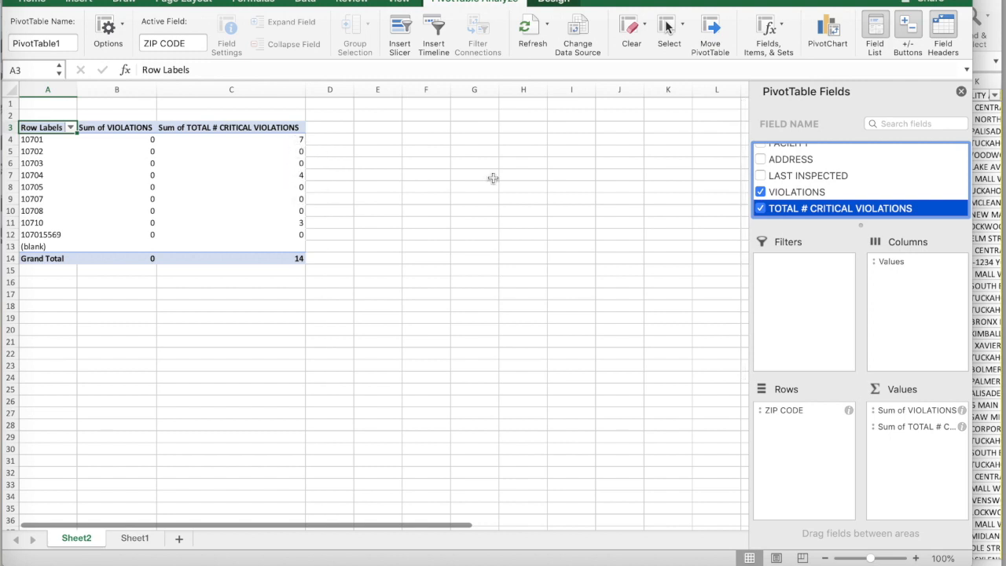
click(765, 195)
click(761, 193)
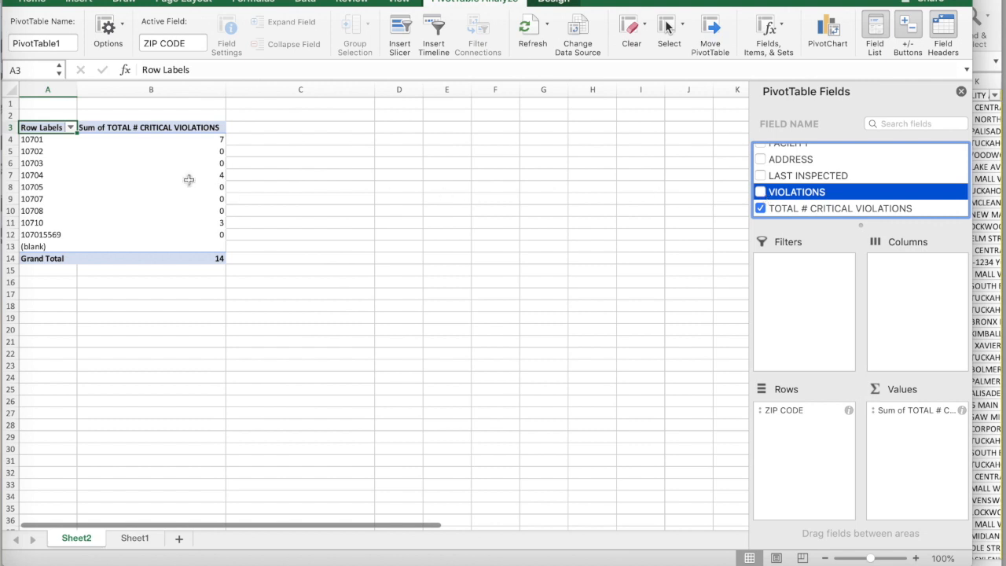
click(47, 140)
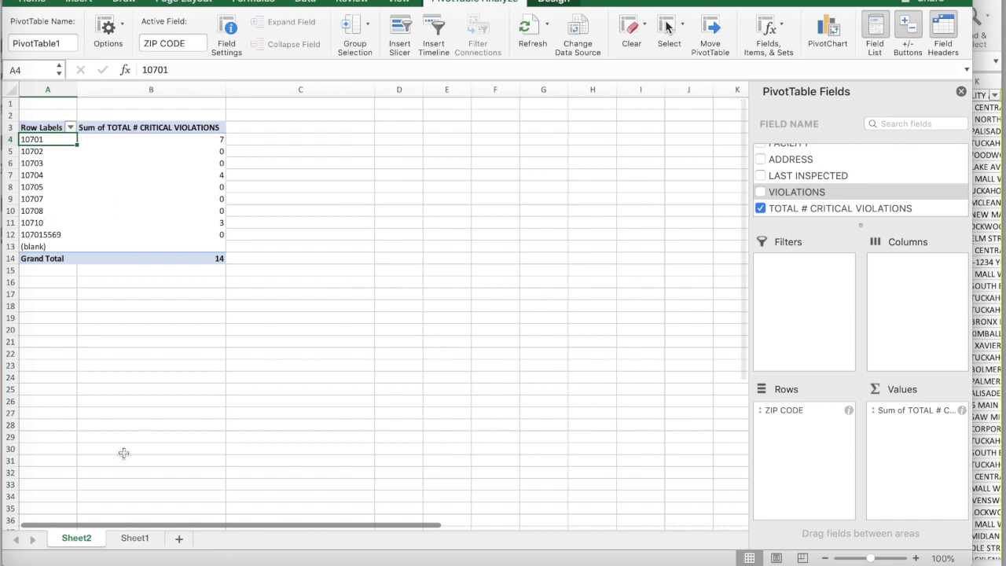
- Look back at the inspection data on Sheet1, and permanently delete the PivotTable worksheet Sheet2
click(132, 538)
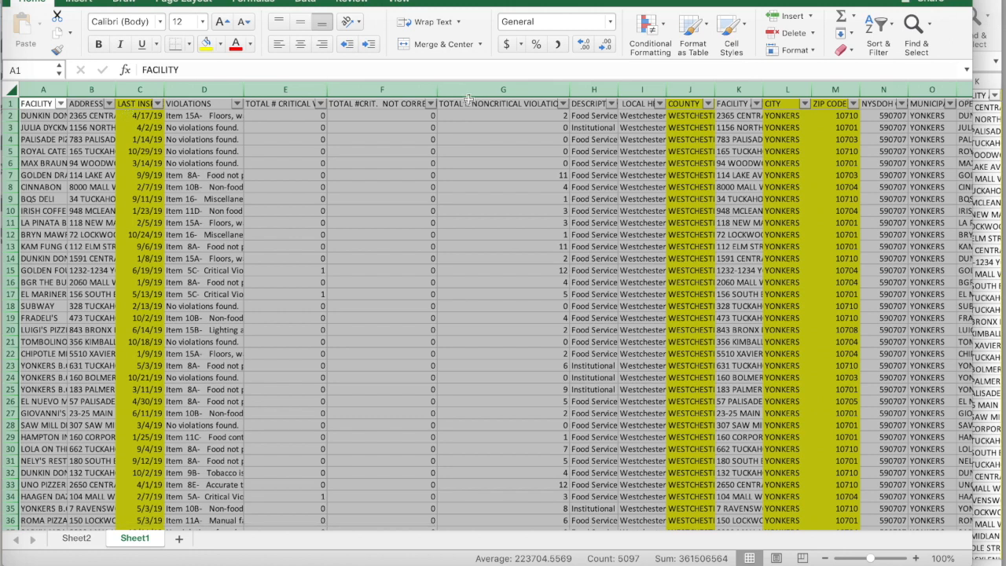
click(78, 539)
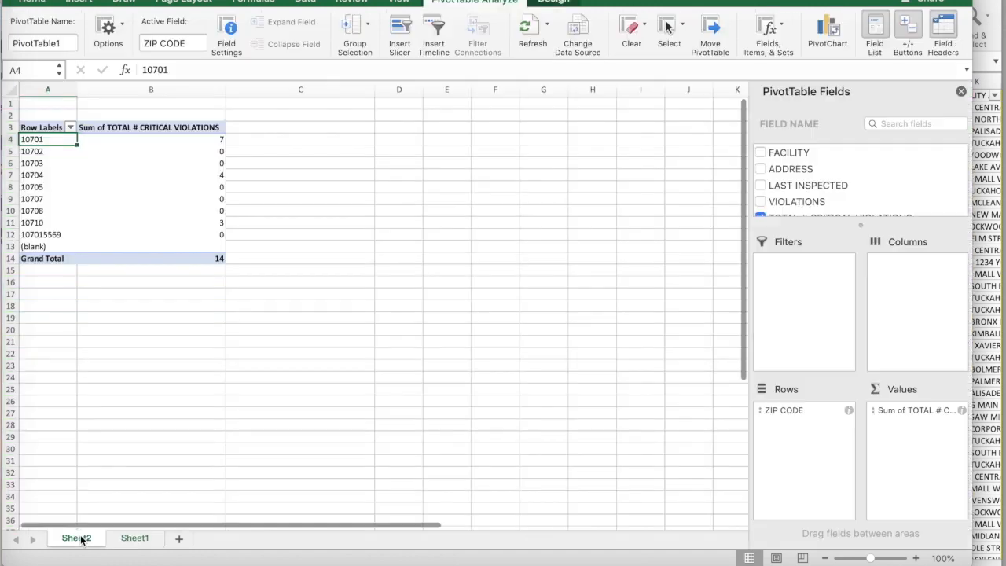
right_click(81, 539)
click(151, 429)
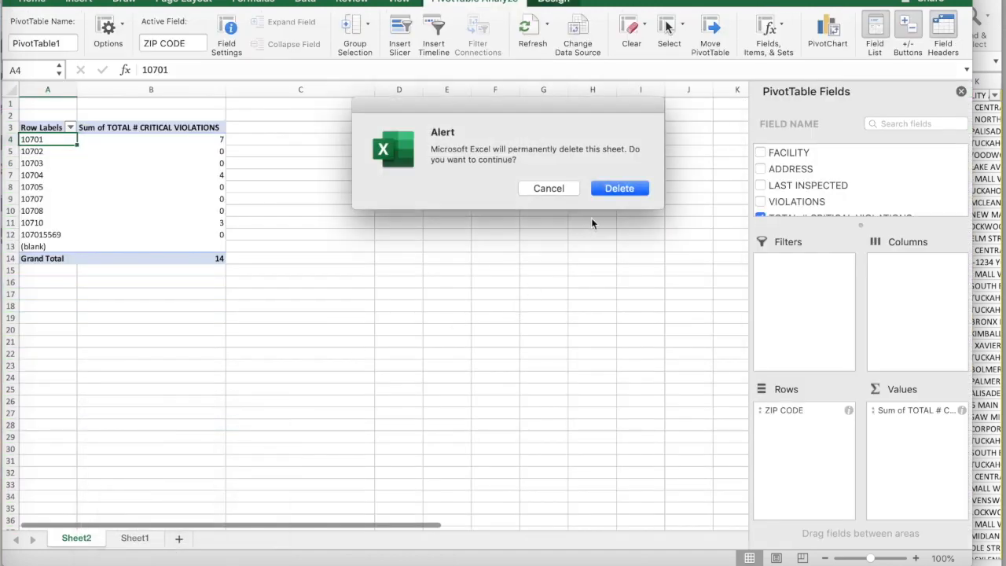
click(619, 188)
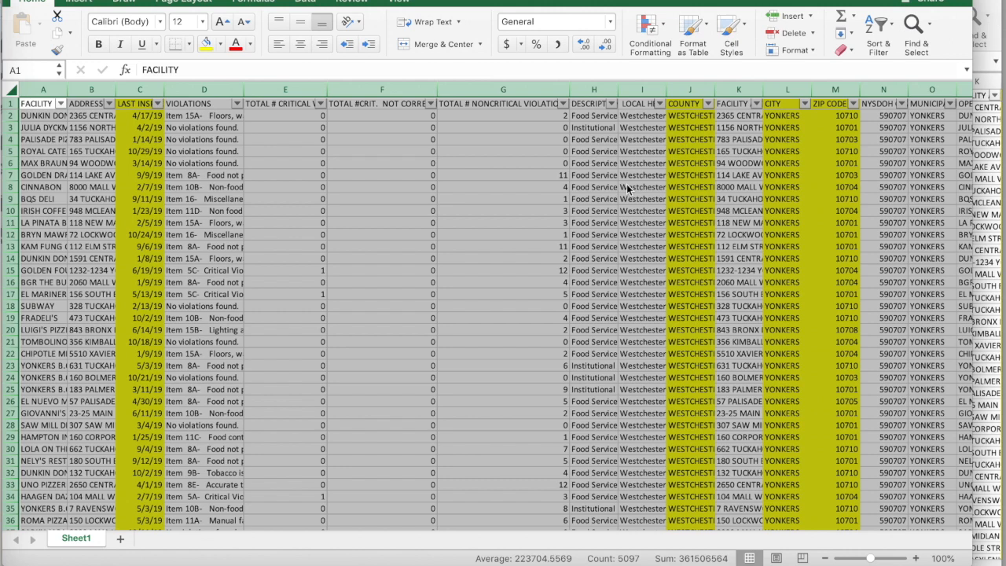
- Close the "Working Yonkers food data.xls" workbook, saving its changes and keeping the .xls format
click(11, 103)
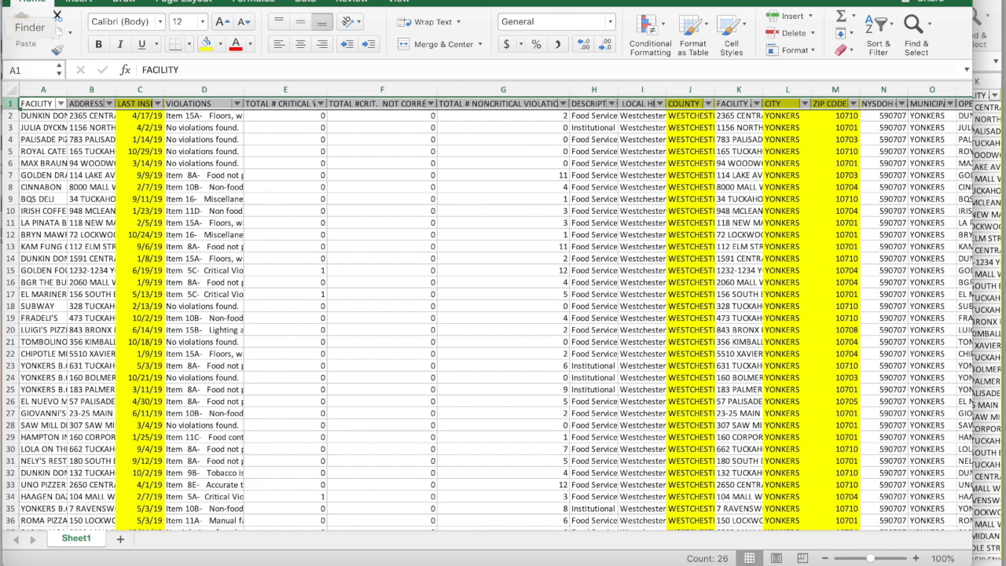
key(super+w)
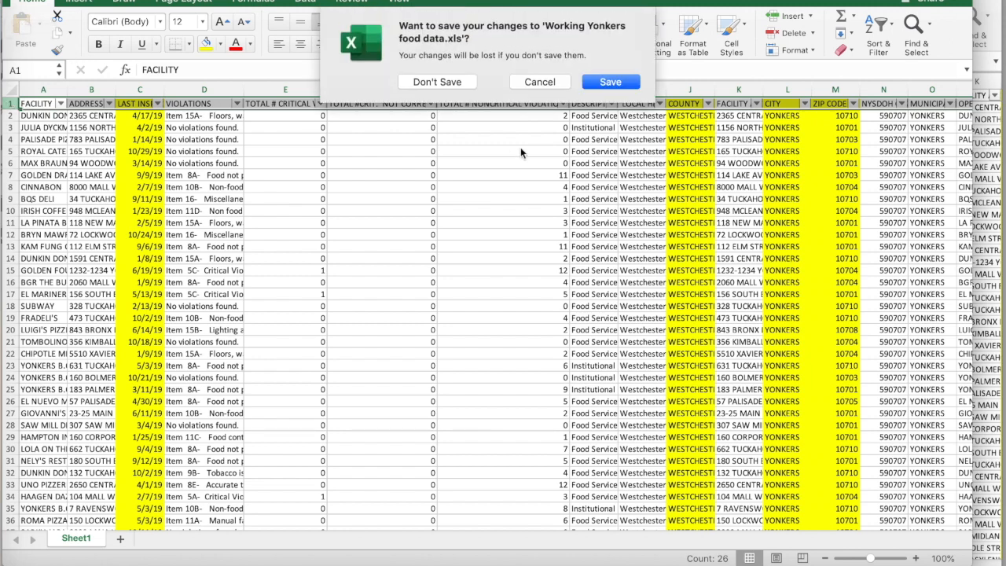
click(618, 84)
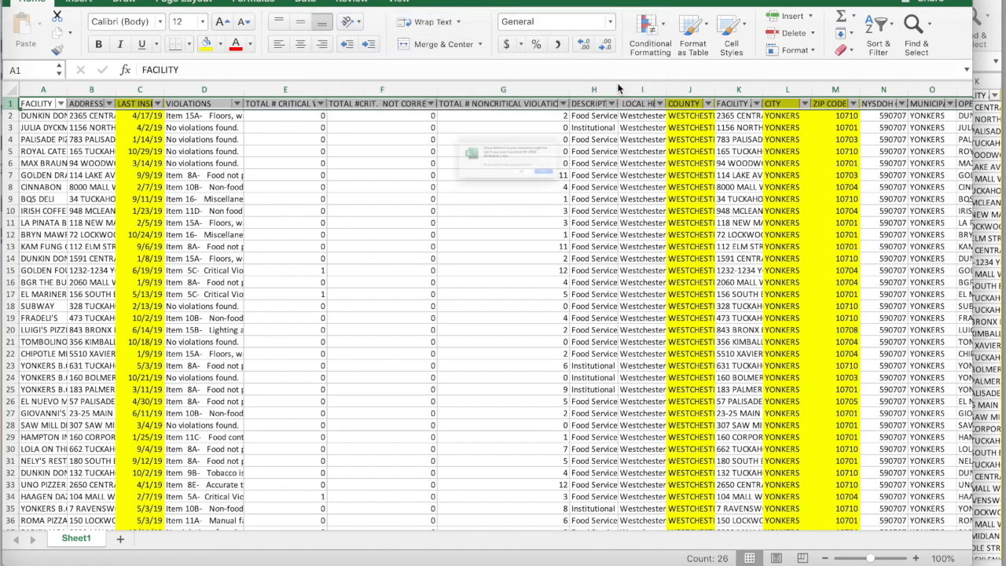
click(610, 203)
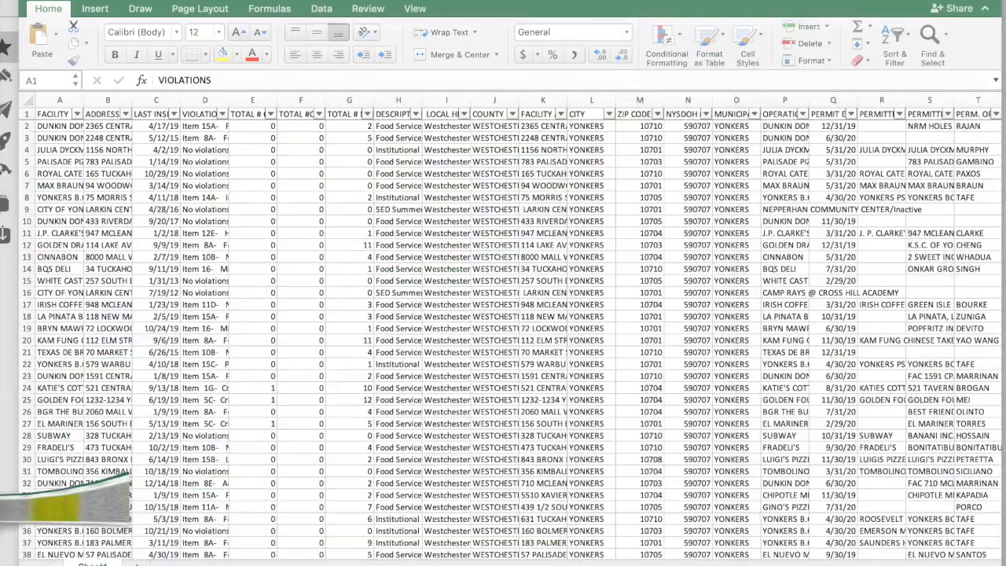
- Close the other open Yonkers inspections workbook and the text document listing the LAST INSPECTED dates
click(205, 84)
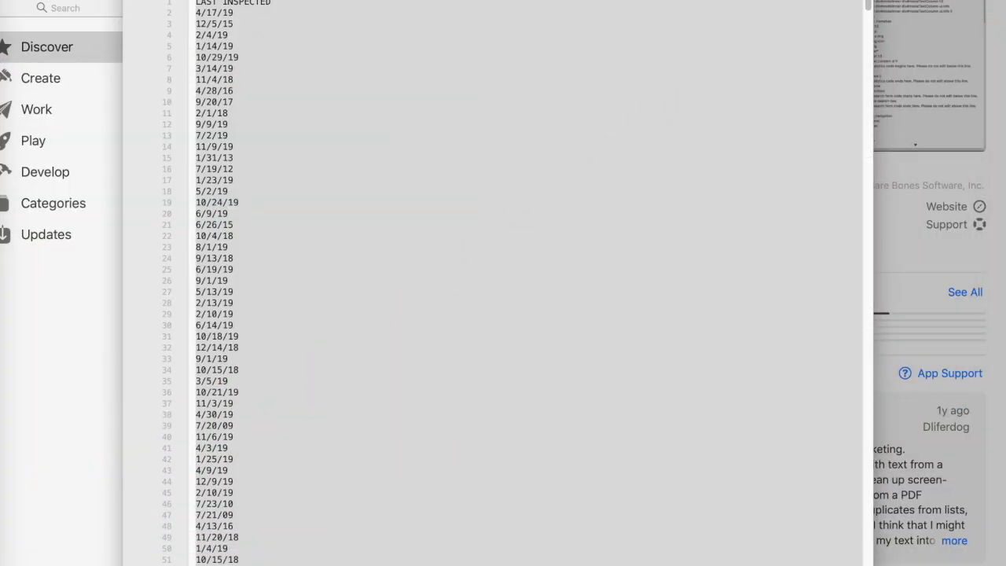
key(super+w)
click(435, 56)
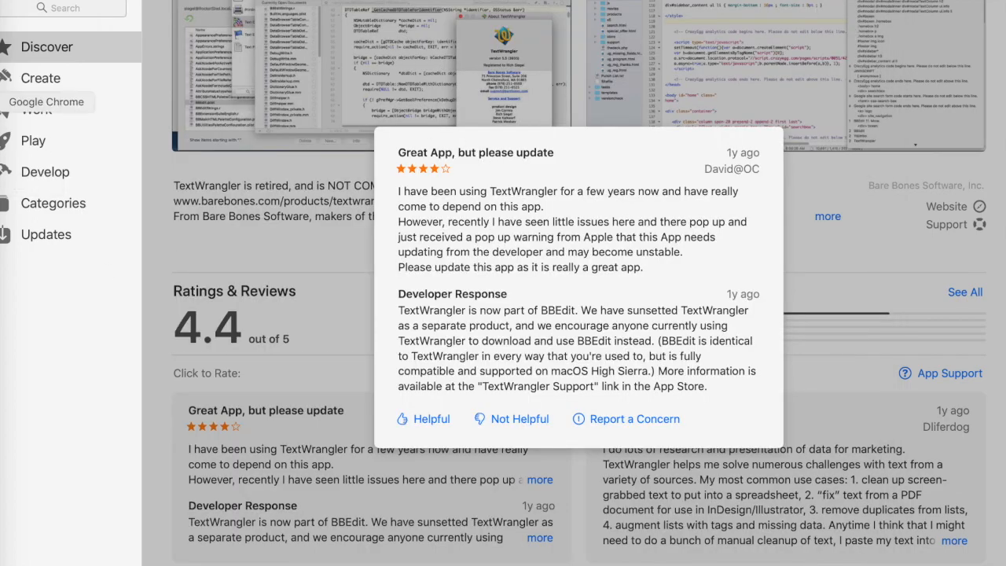
- Switch to Google Chrome, search for "google my maps", and open the Google My Maps site
click(4, 102)
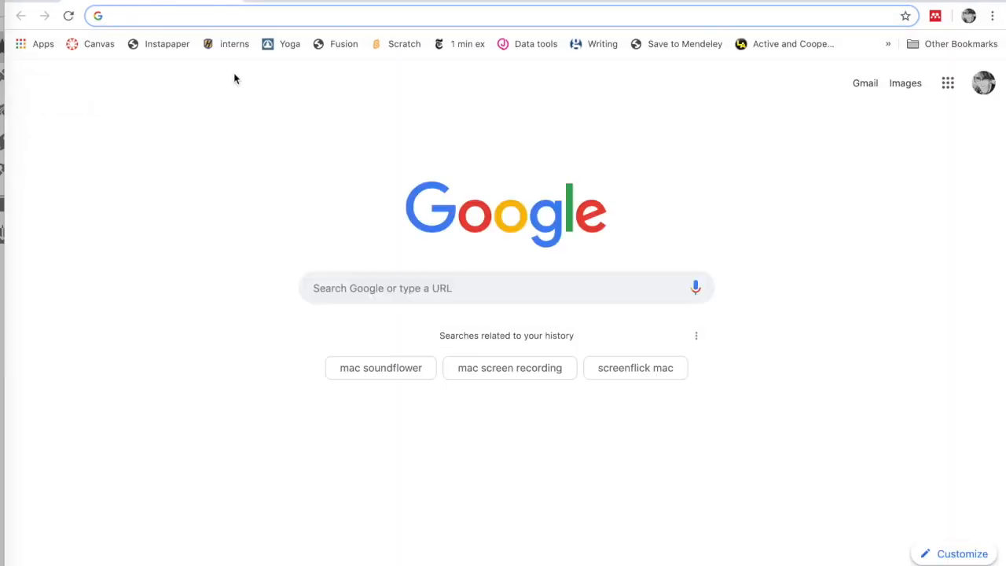
text(google my p)
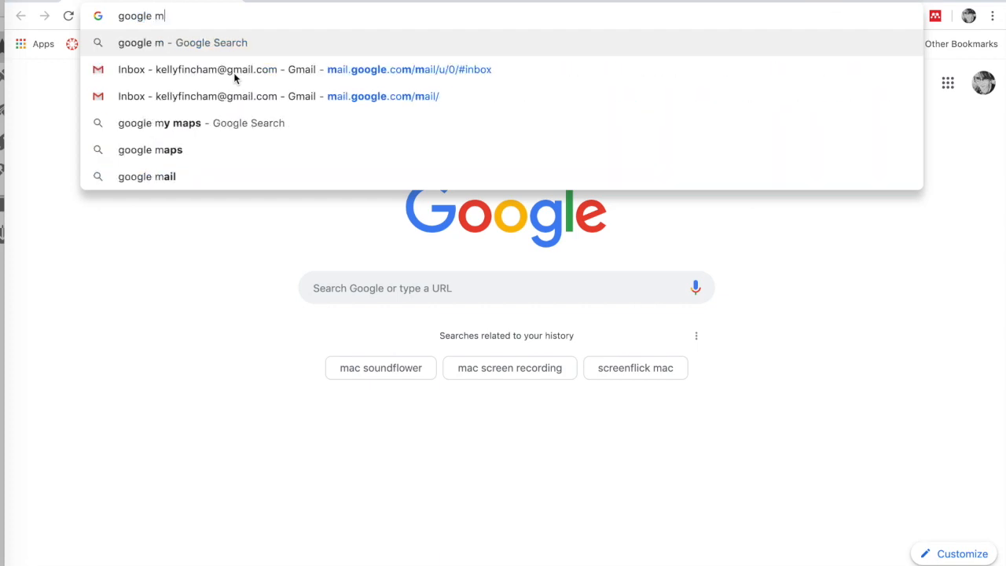
key(BackSpace)
text(map)
key(Return)
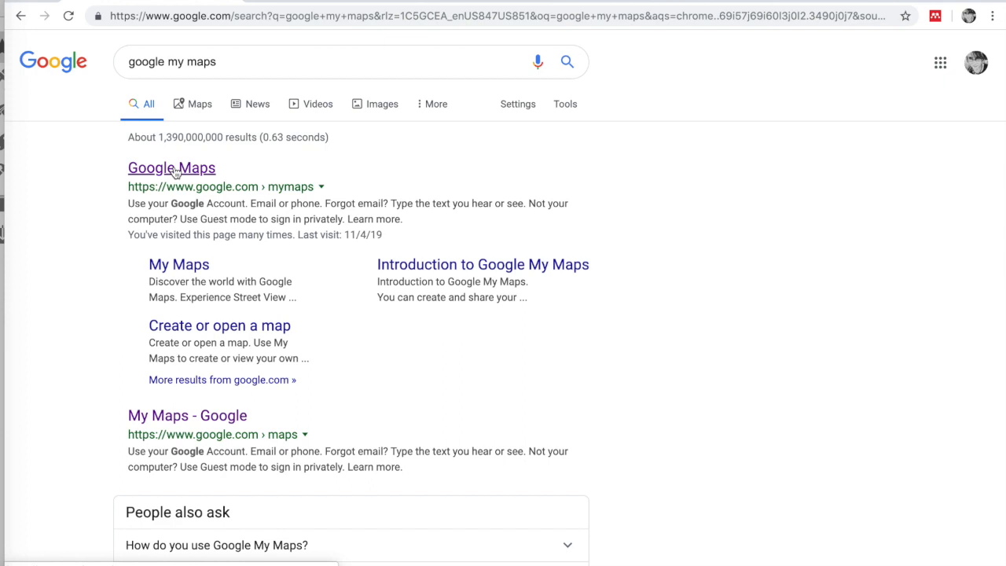
click(173, 168)
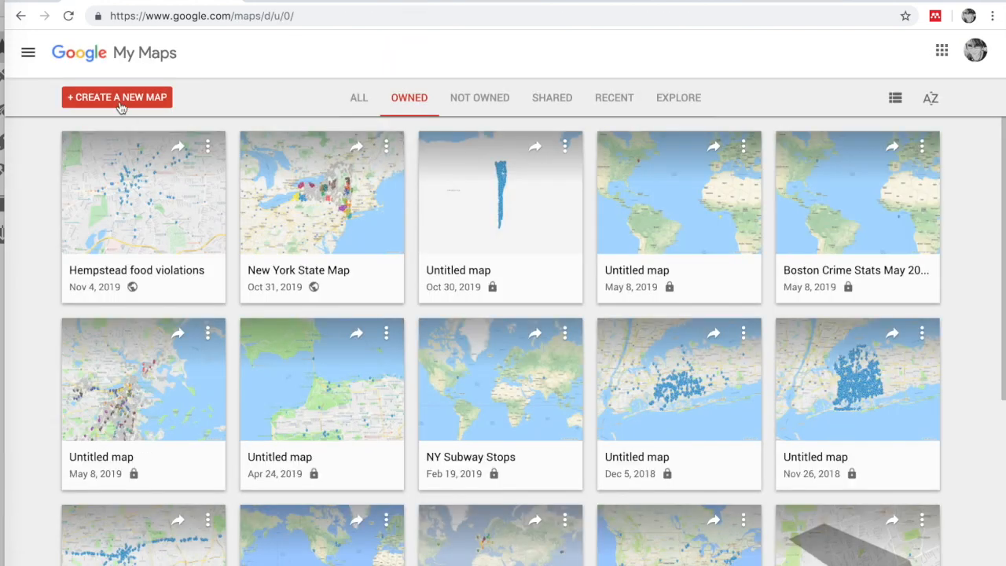
- Create a new map and title it "Yonkers food inspection data"
click(120, 103)
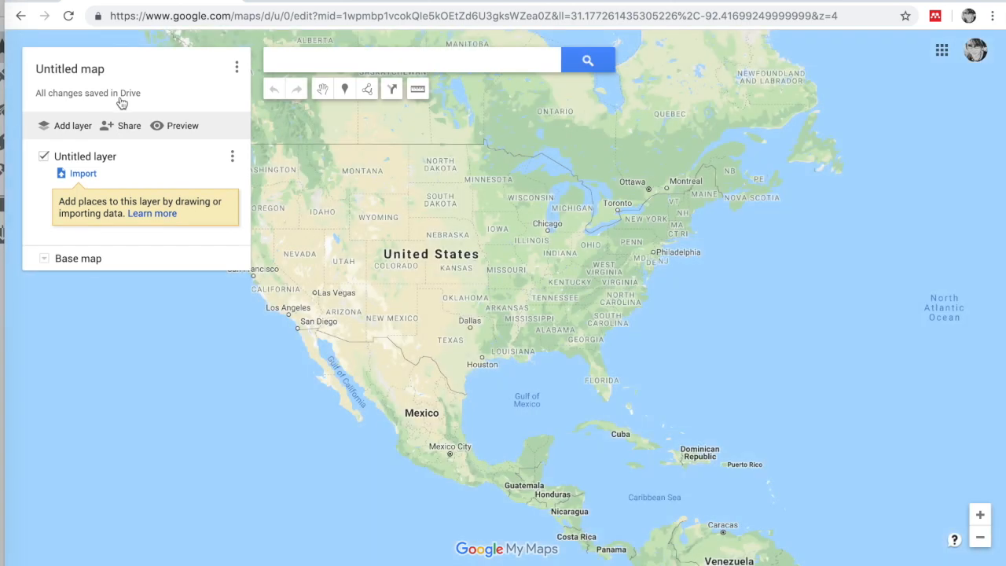
click(99, 69)
text(Y)
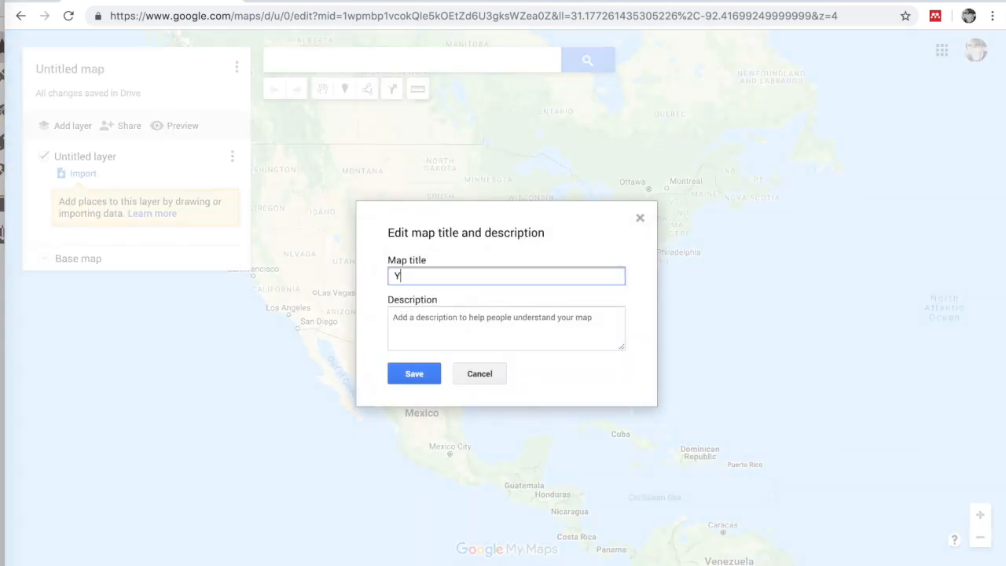
text(onkers food dr)
key(BackSpace)
text(apwo)
key(BackSpace)
key(BackSpace)
key(BackSpace)
text(spection)
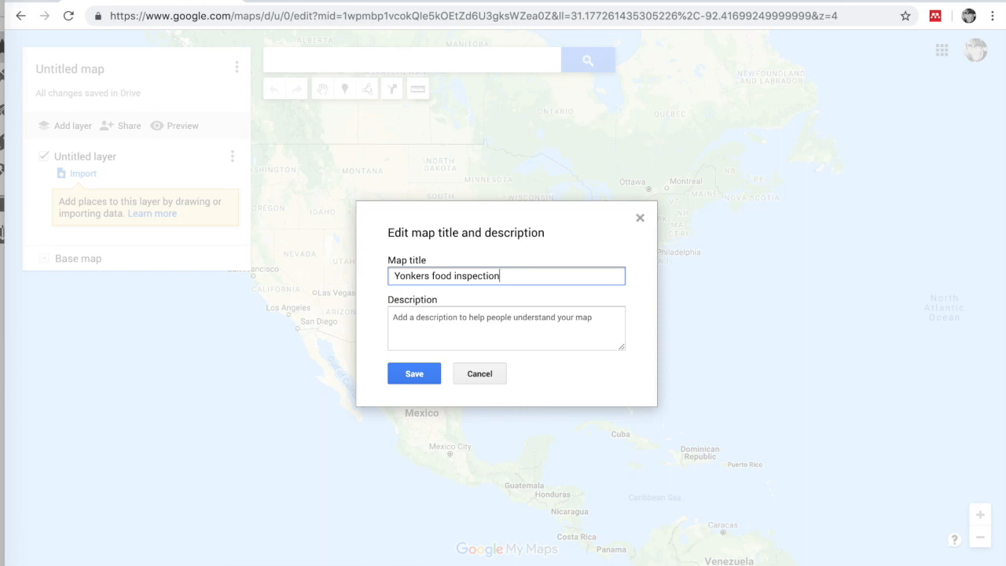
text( dayta)
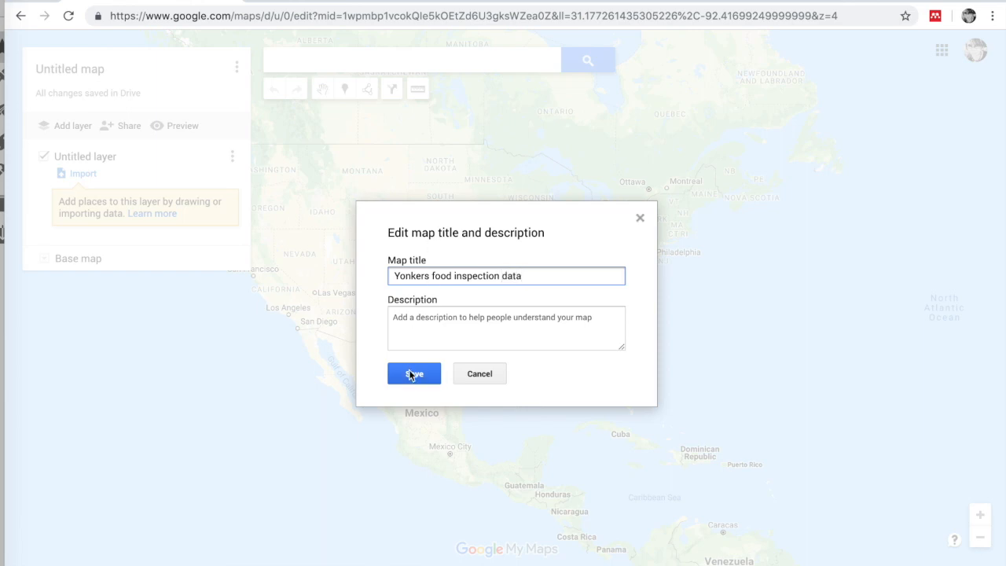
click(413, 374)
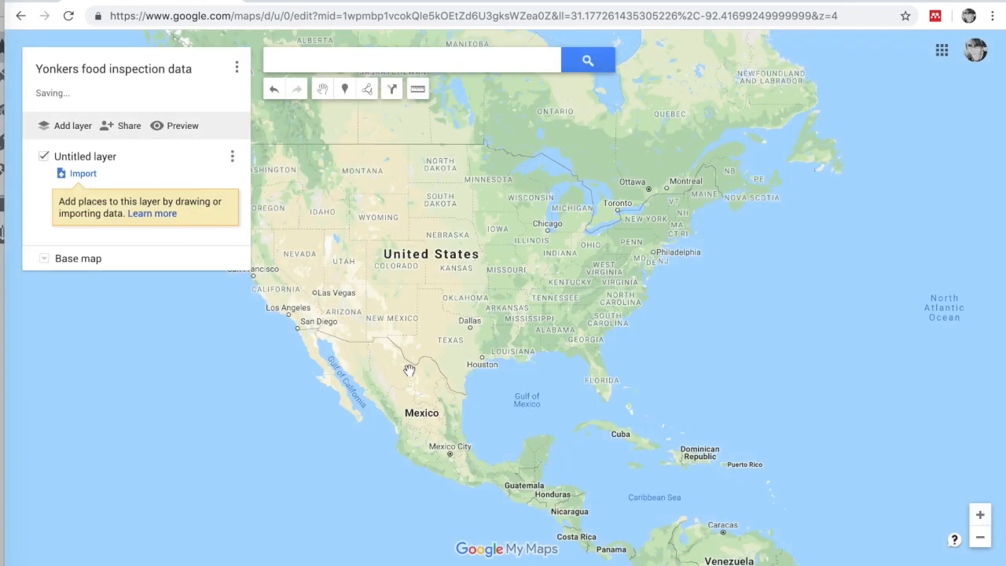
- Import the "Working Yonkers food data" file from the Desktop into the untitled layer
click(82, 175)
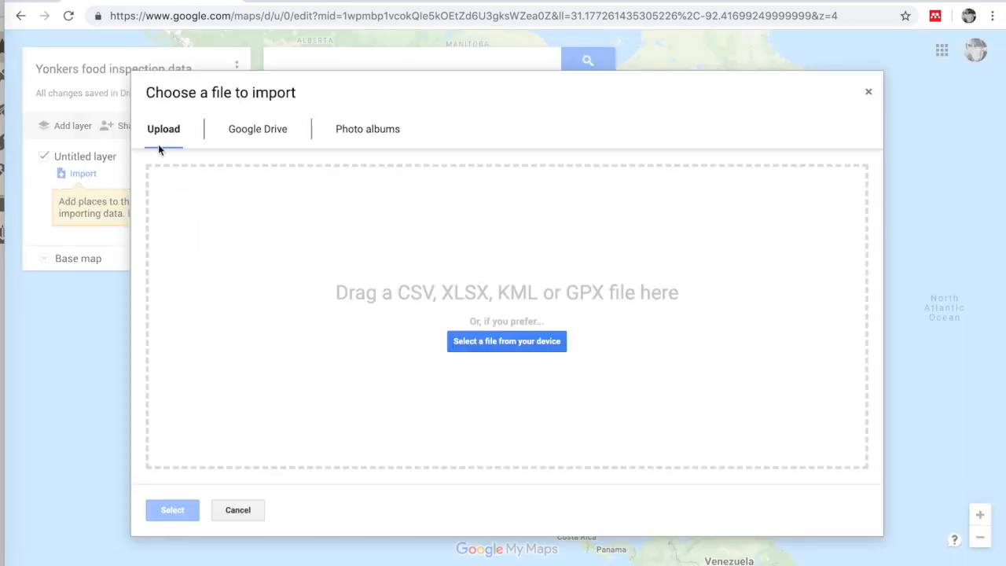
click(512, 344)
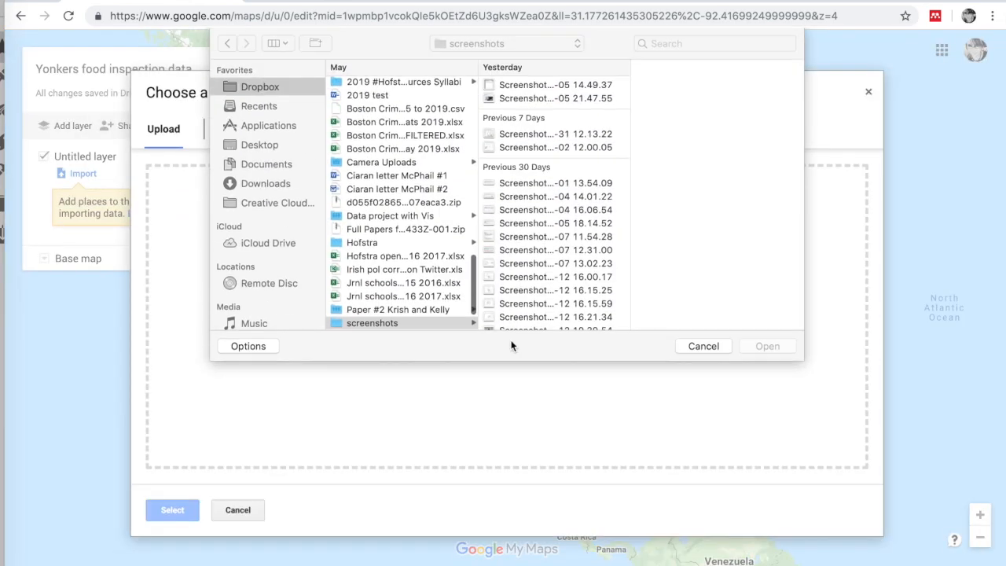
click(265, 145)
scroll(393, 216, down, 3)
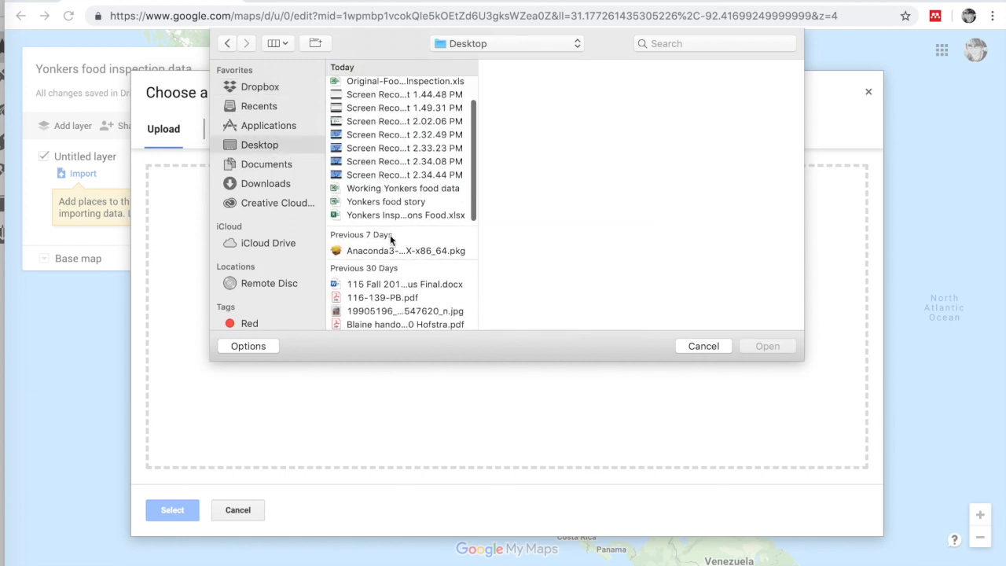
click(393, 189)
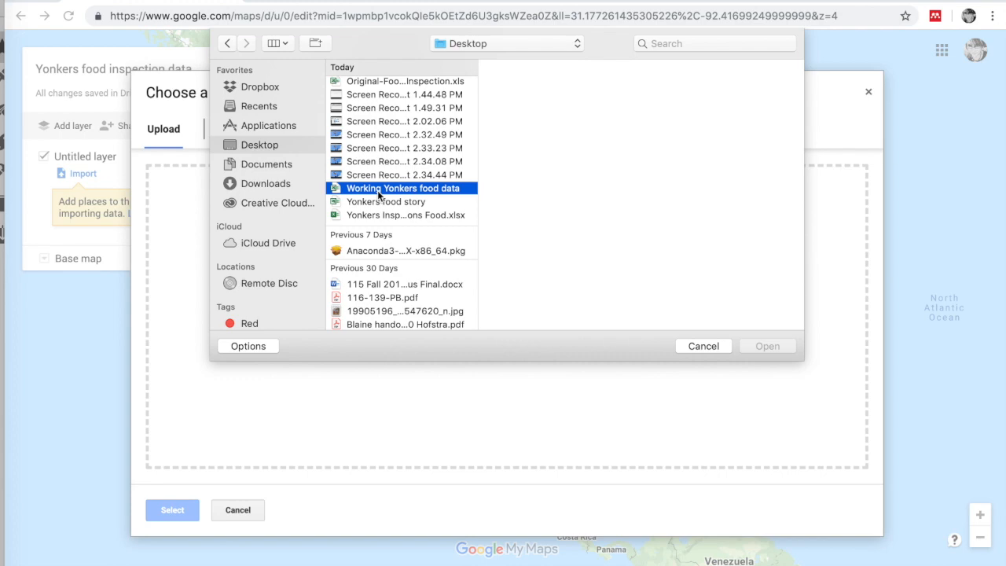
click(767, 346)
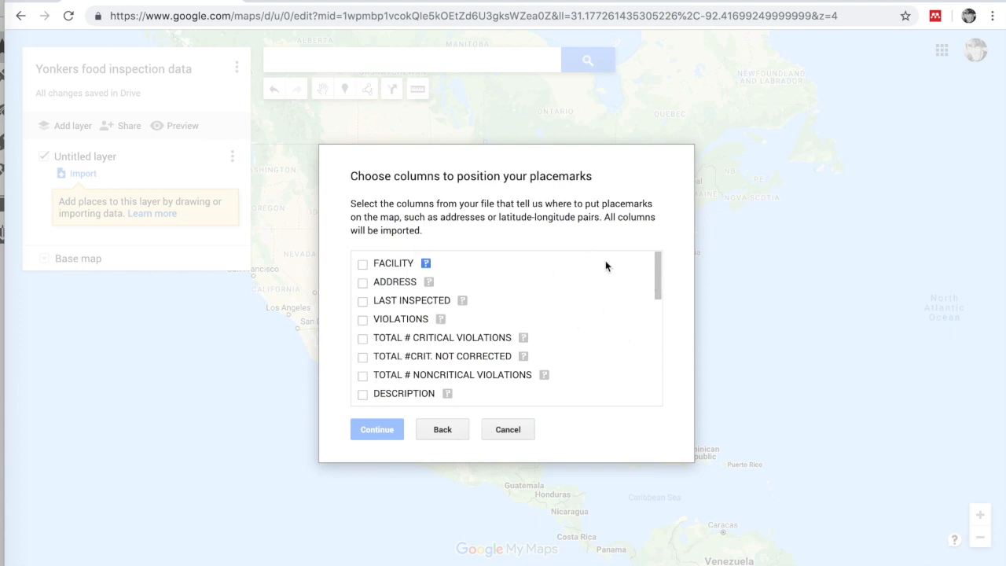
- Position the placemarks by the Location1 column as Latitude,Longitude, and title the markers with the FACILITY column
drag(656, 281, 635, 419)
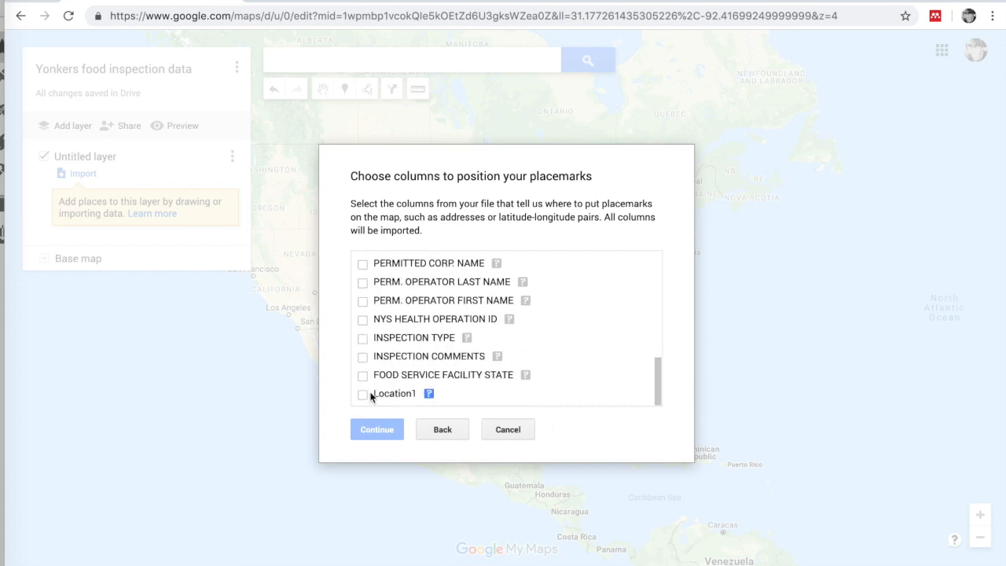
scroll(442, 324, up, 5)
scroll(442, 326, down, 5)
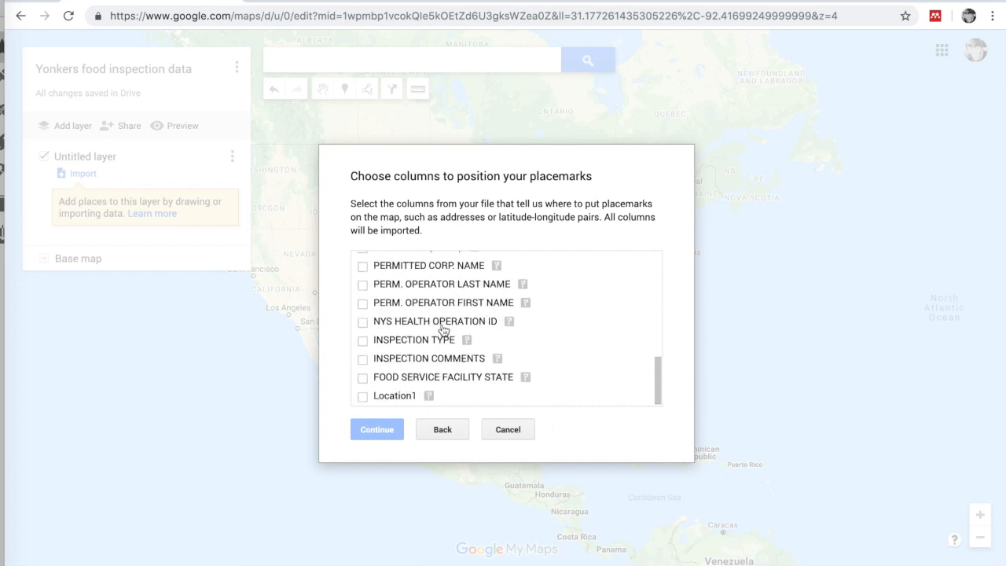
click(362, 395)
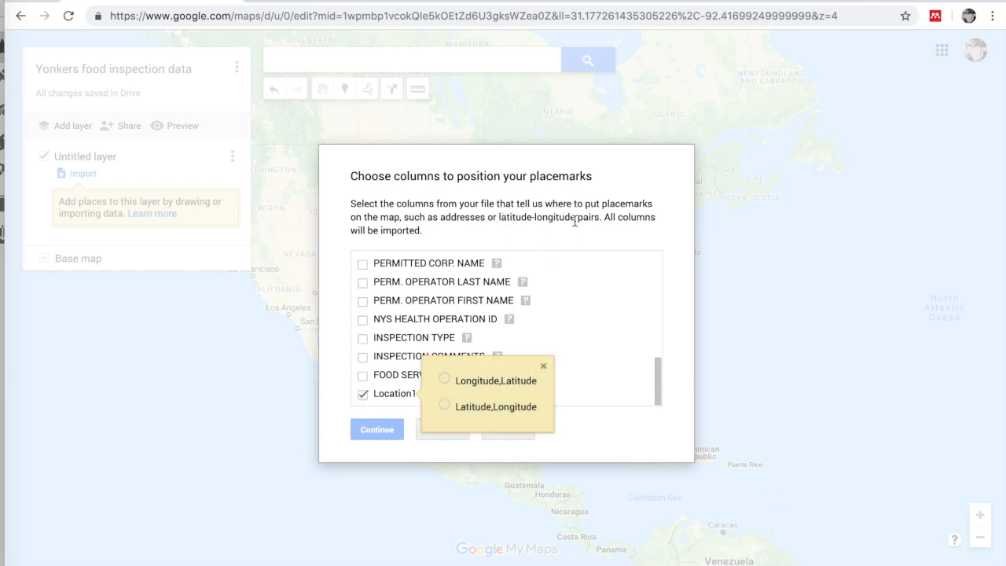
click(445, 406)
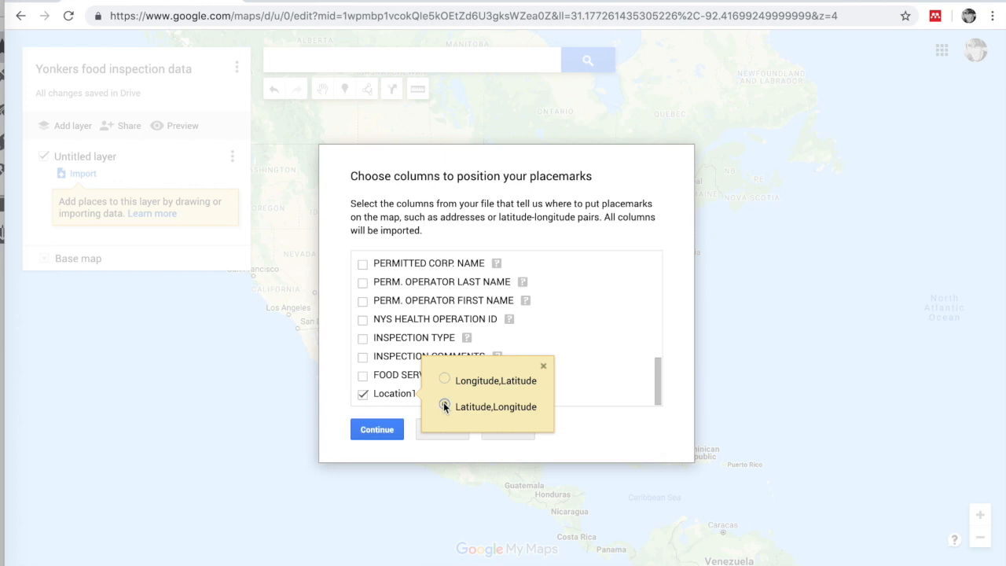
click(379, 430)
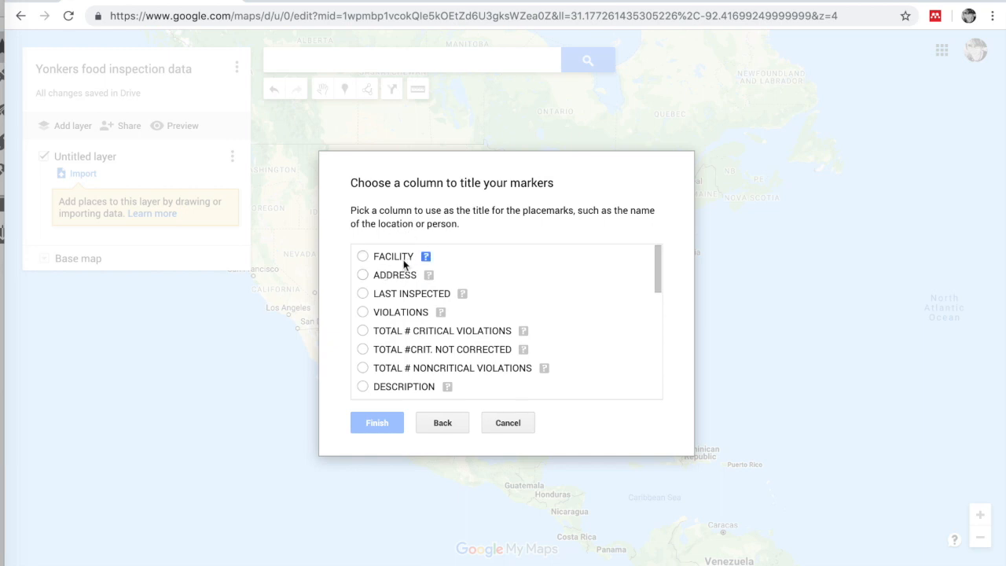
click(362, 256)
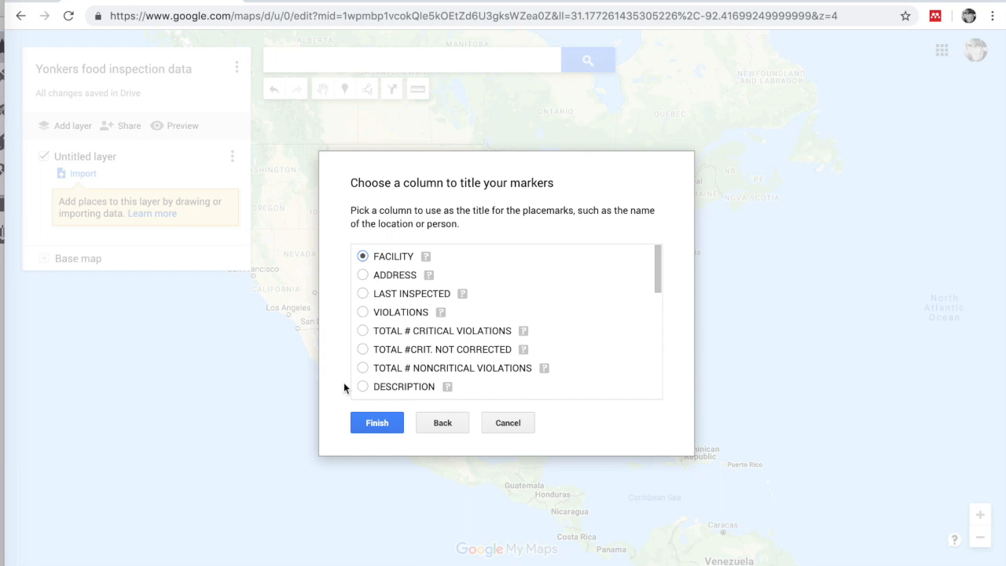
click(375, 425)
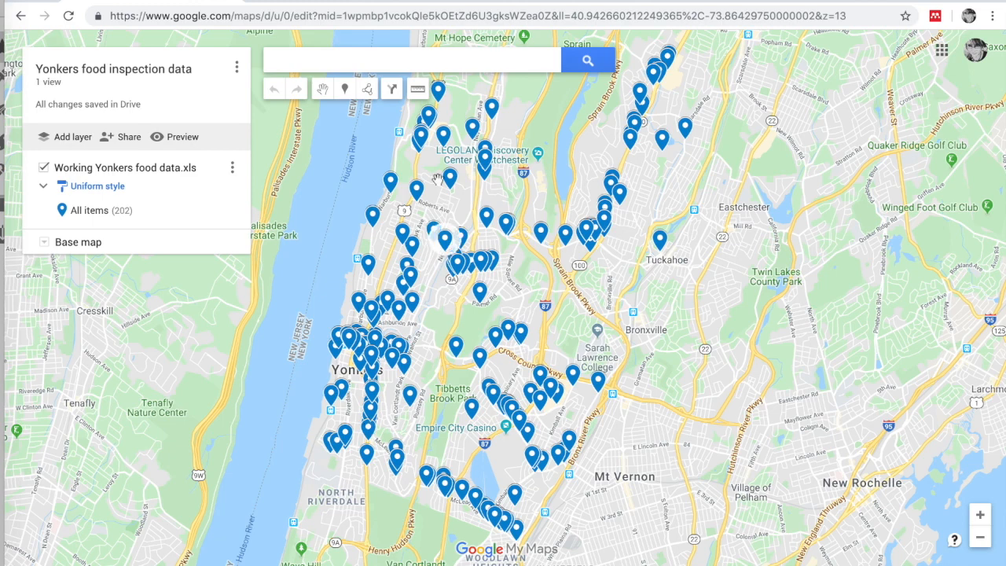
- Read through the inspection details of the Riverside Hospital marker in northwest Yonkers, and close its information card
click(423, 140)
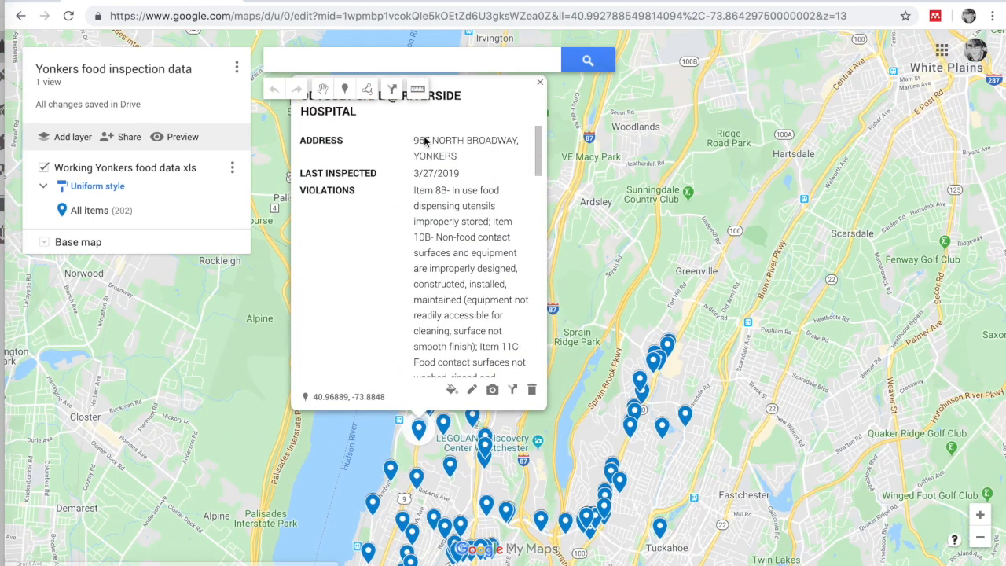
scroll(421, 235, down, 3)
scroll(421, 236, down, 5)
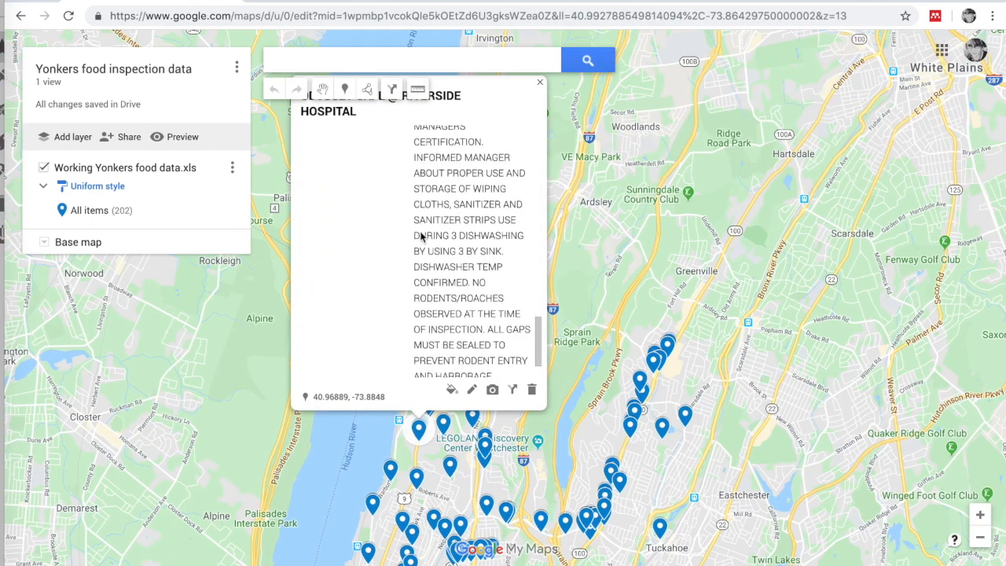
scroll(421, 236, up, 5)
scroll(420, 236, up, 3)
scroll(421, 236, down, 6)
scroll(420, 236, up, 6)
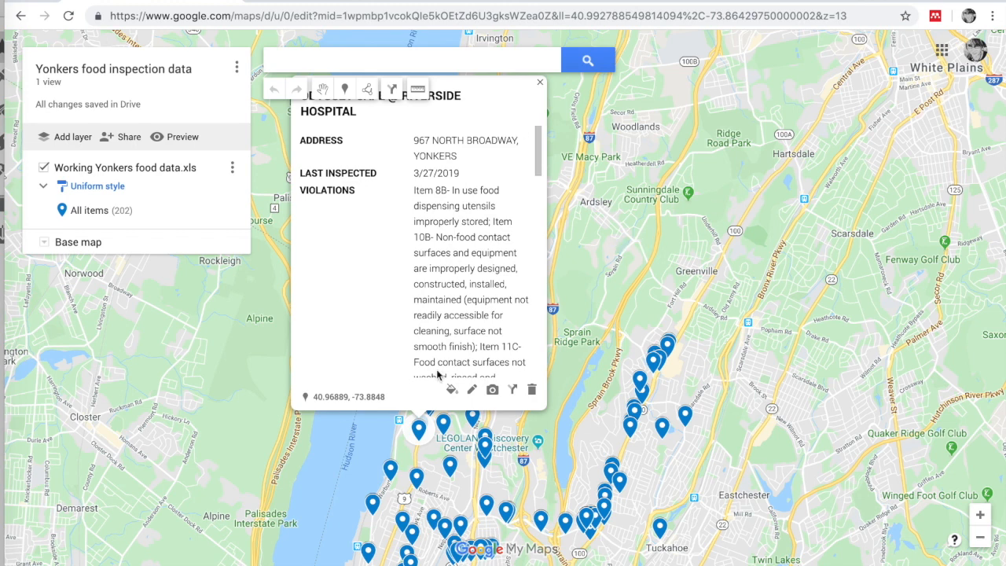
click(538, 84)
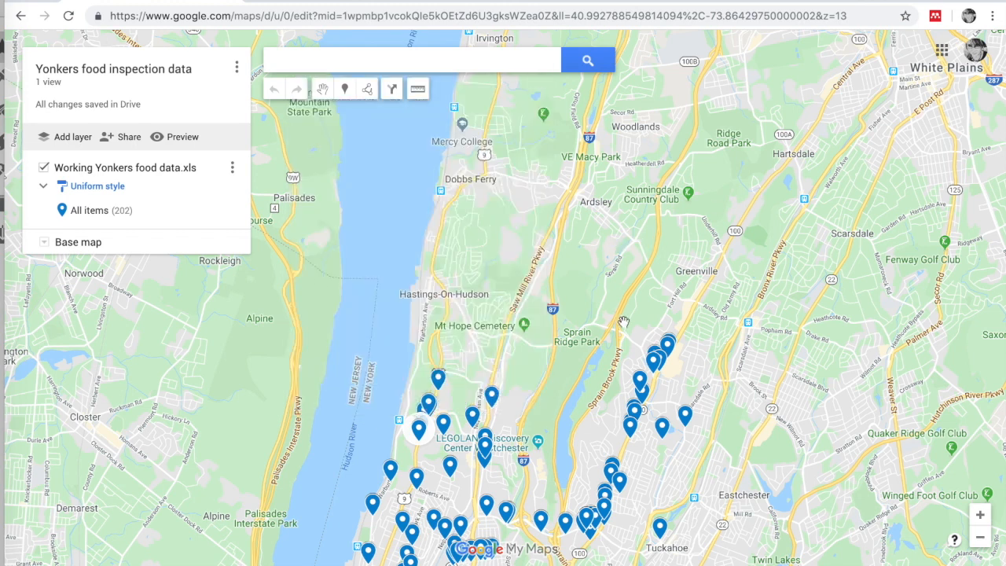
- Examine the full inspection record of the San Martino Italian Restaurant marker in northeast Yonkers
click(657, 362)
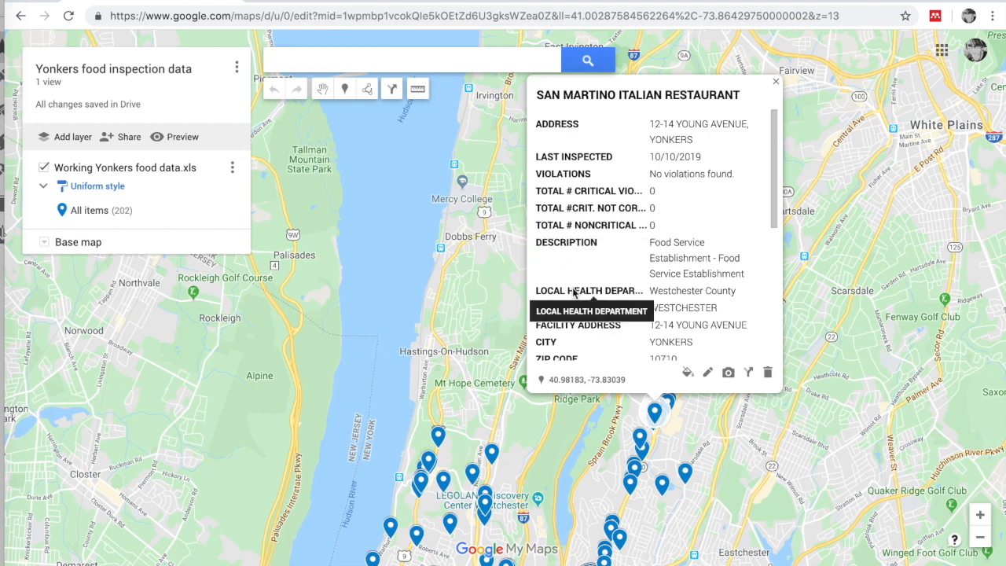
scroll(576, 291, down, 3)
scroll(576, 292, down, 3)
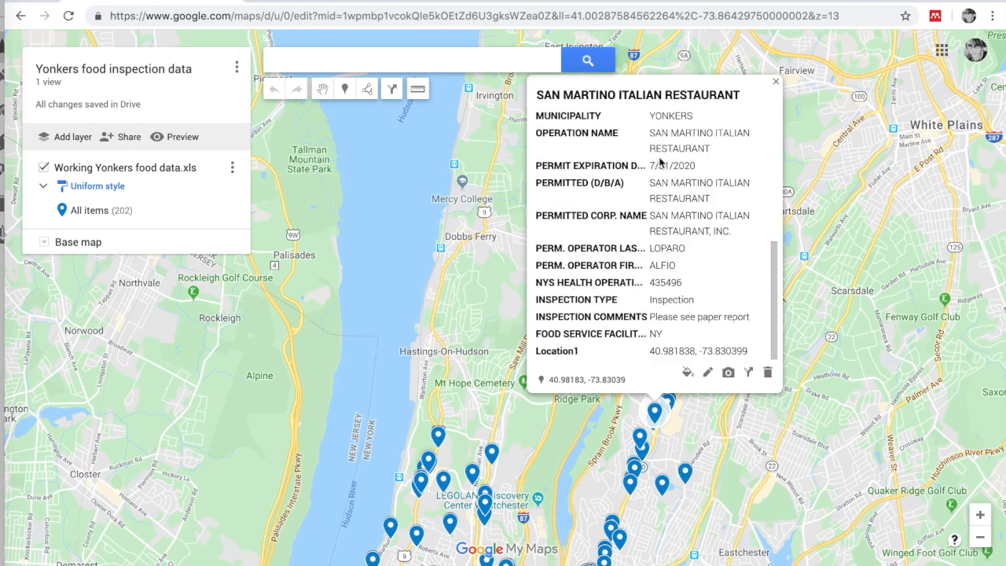
scroll(651, 209, up, 6)
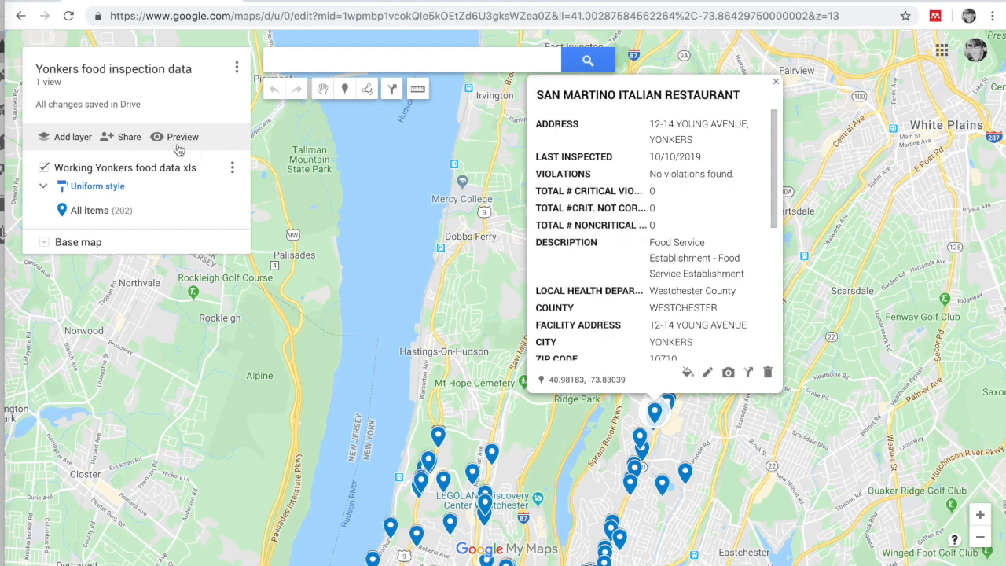
- Open the data table of the Working Yonkers food data.xls layer, review its columns through Location1, and close it
click(96, 212)
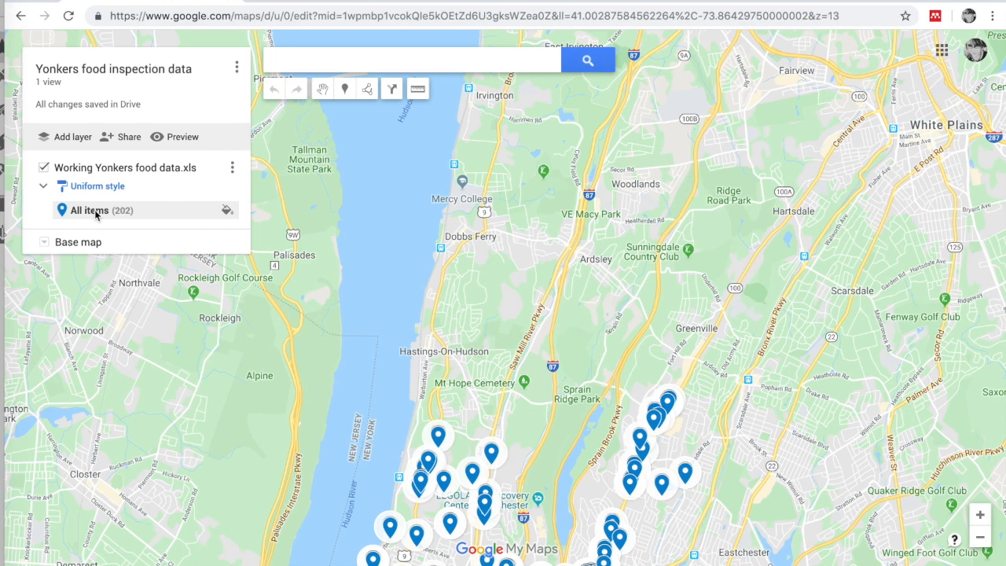
click(232, 169)
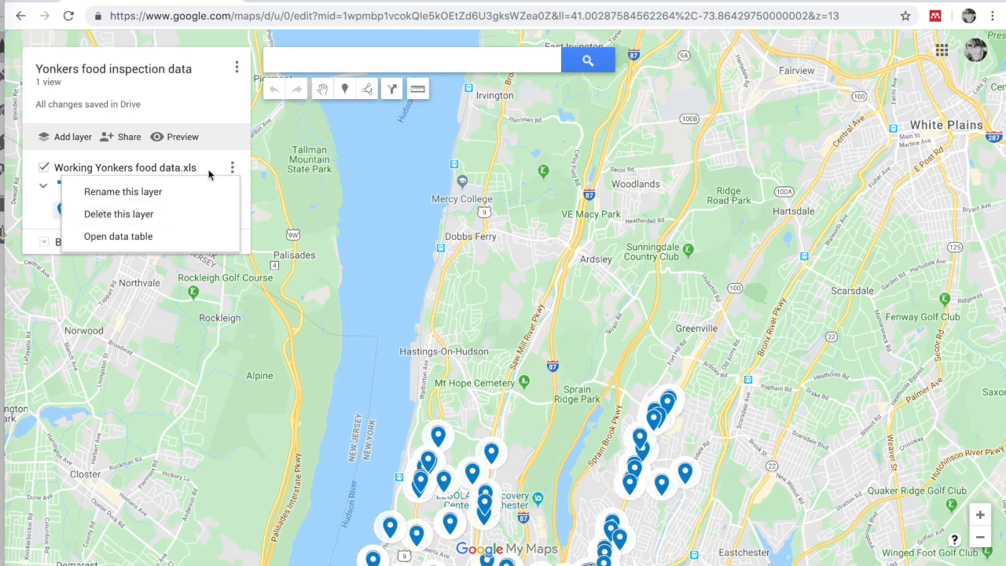
click(147, 236)
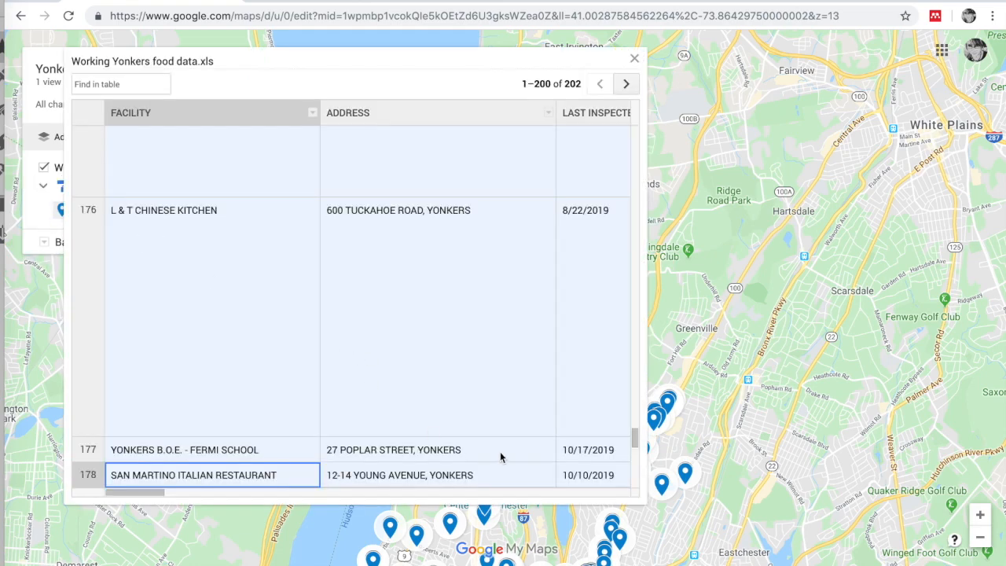
scroll(501, 457, right, 3)
scroll(501, 458, right, 15)
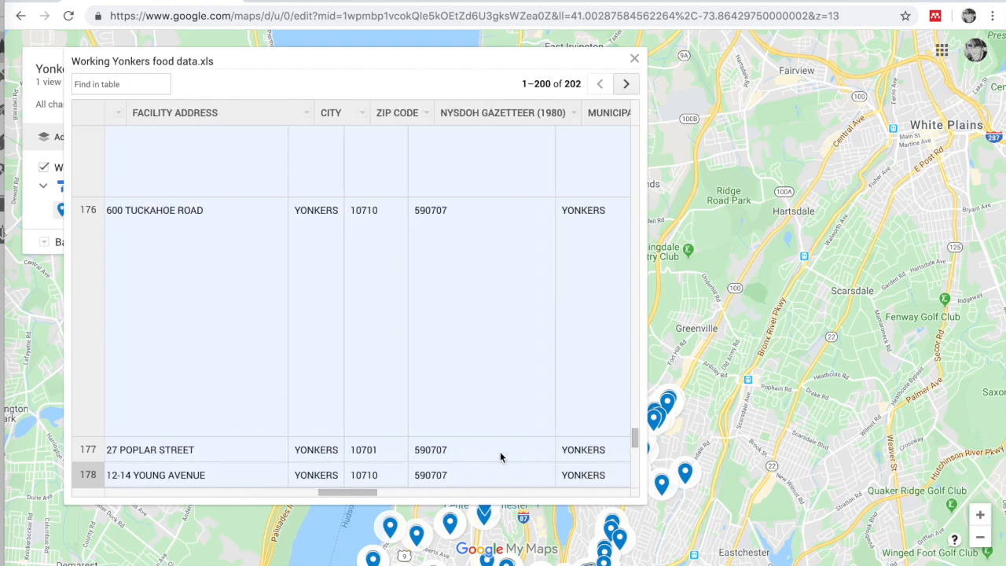
scroll(500, 458, right, 15)
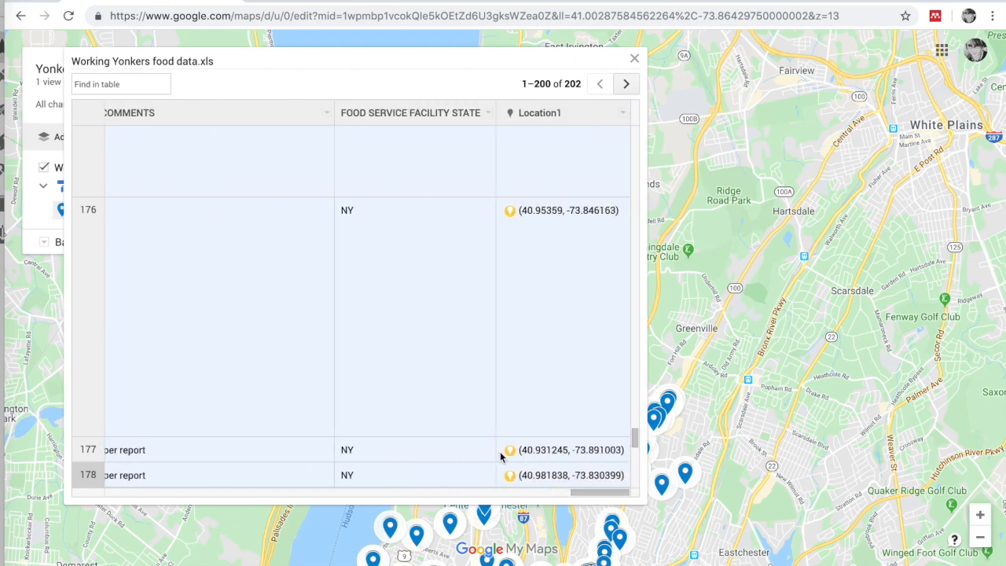
click(634, 59)
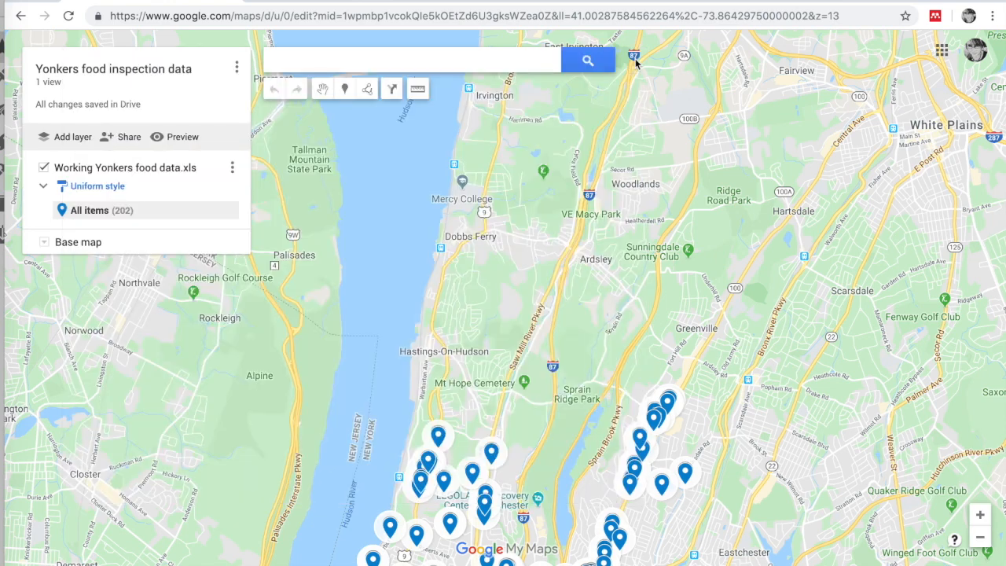
scroll(611, 409, down, 1)
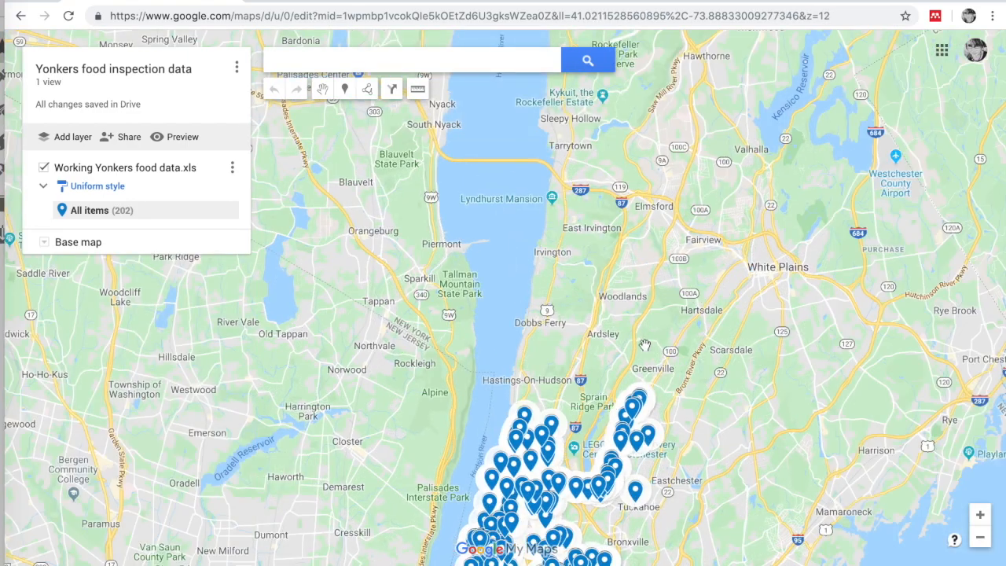
- Open the Yonkers B.O.E. - Cross Hill Academy marker and read through its full inspection record
drag(644, 280, 623, 95)
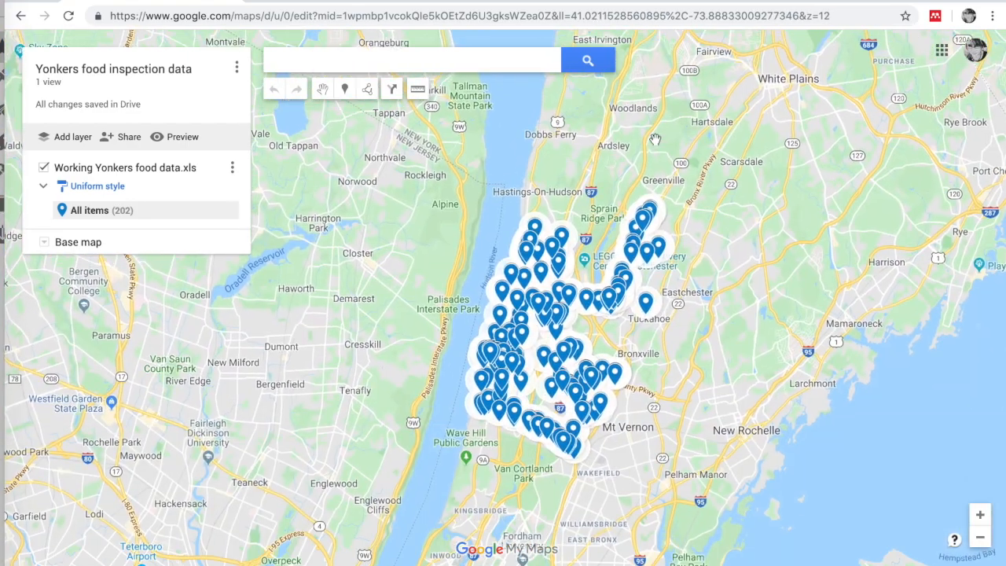
click(540, 271)
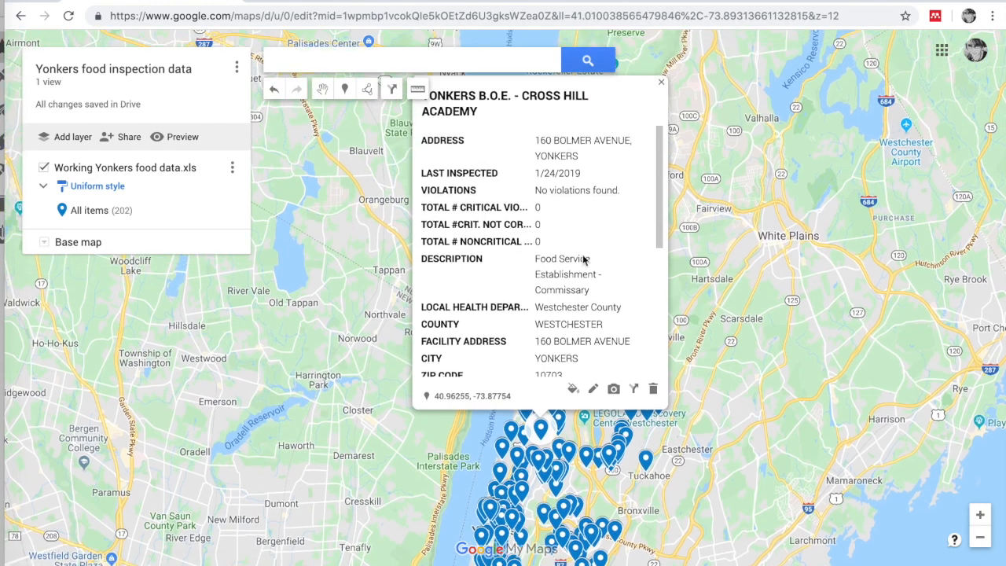
scroll(602, 288, down, 5)
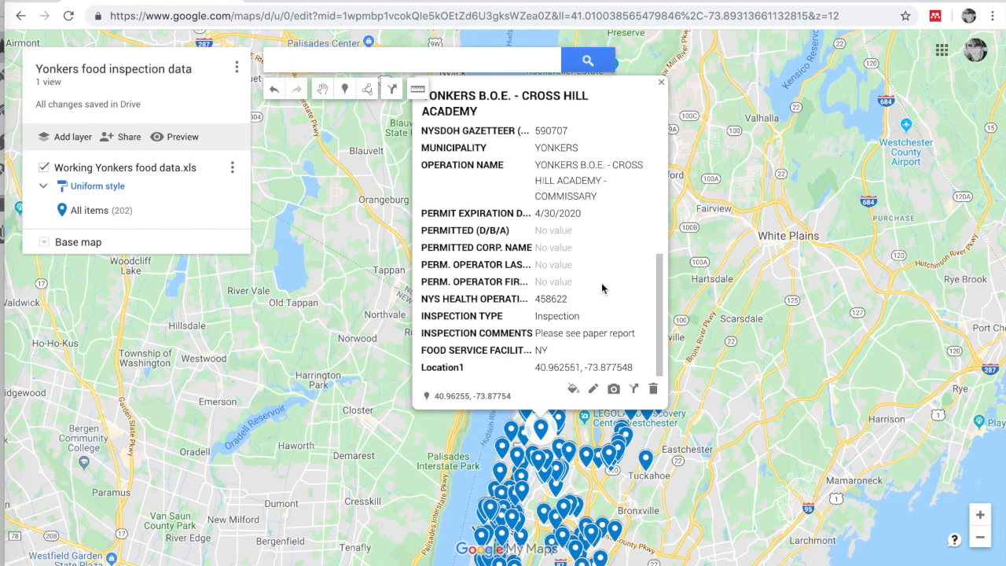
- Edit the Cross Hill Academy card to hide the Description, Local Health Department, County, Facility Address, City and NYSDOH Gazetteer fields
click(593, 388)
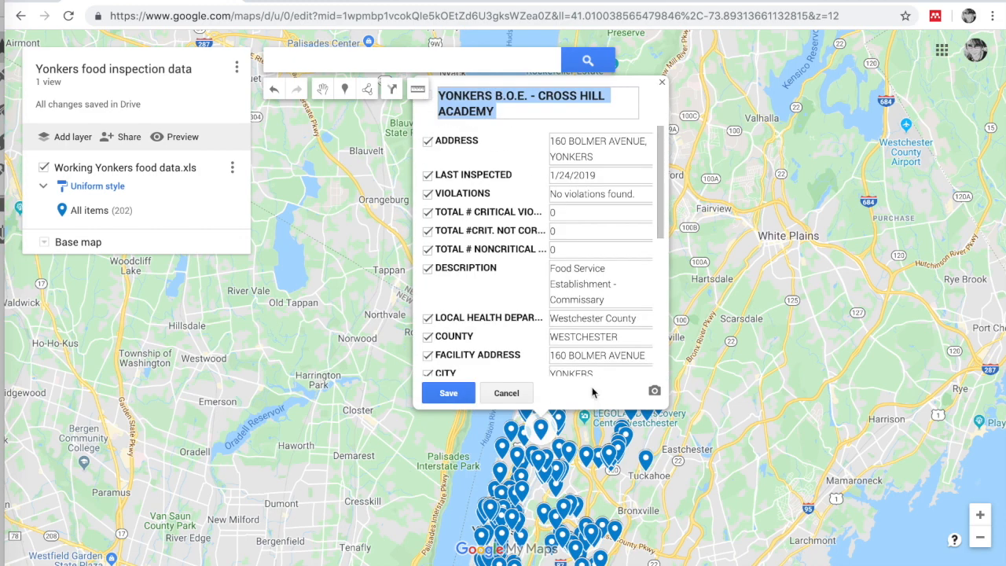
click(427, 268)
click(428, 319)
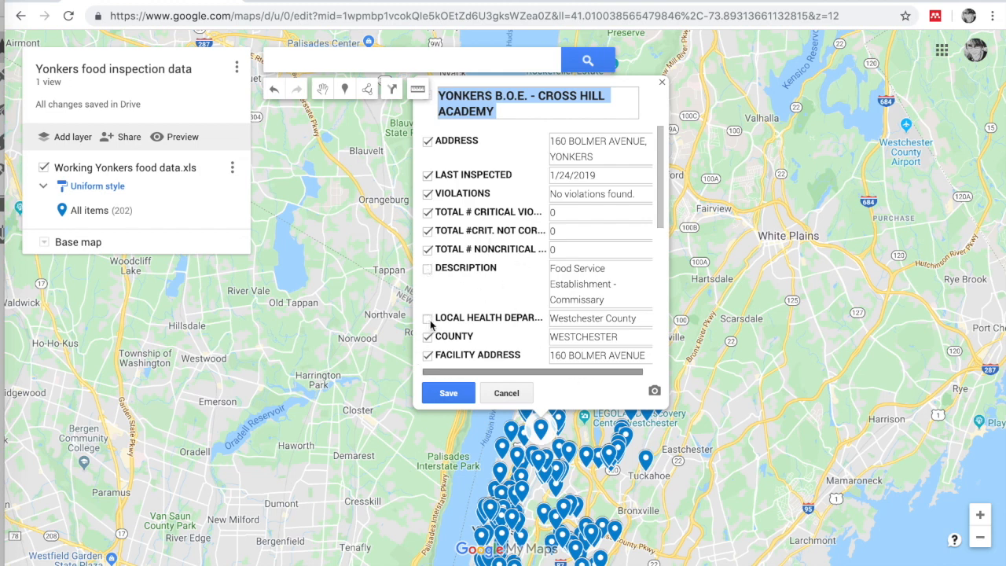
scroll(517, 314, down, 1)
click(429, 265)
scroll(485, 239, up, 1)
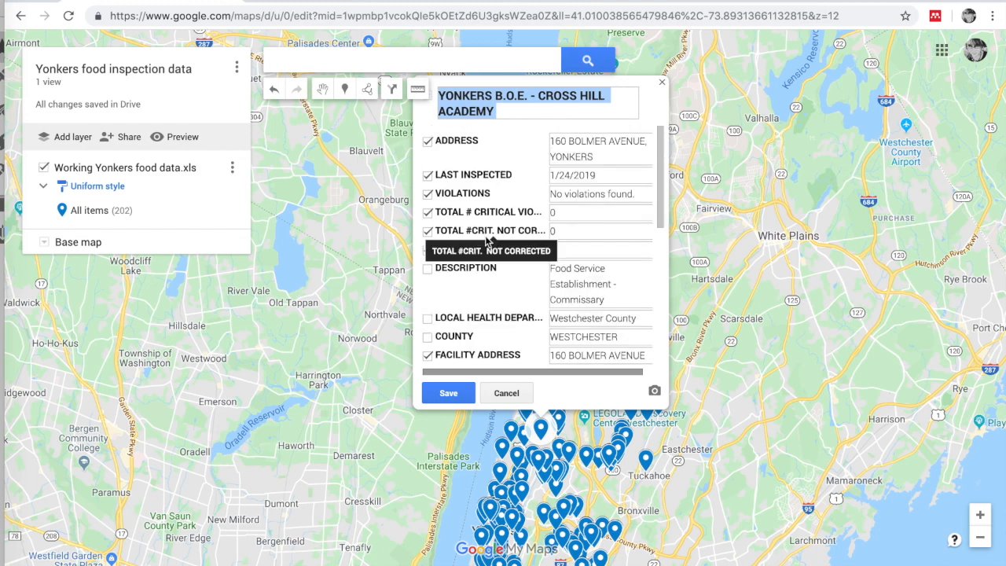
scroll(487, 239, down, 1)
click(428, 276)
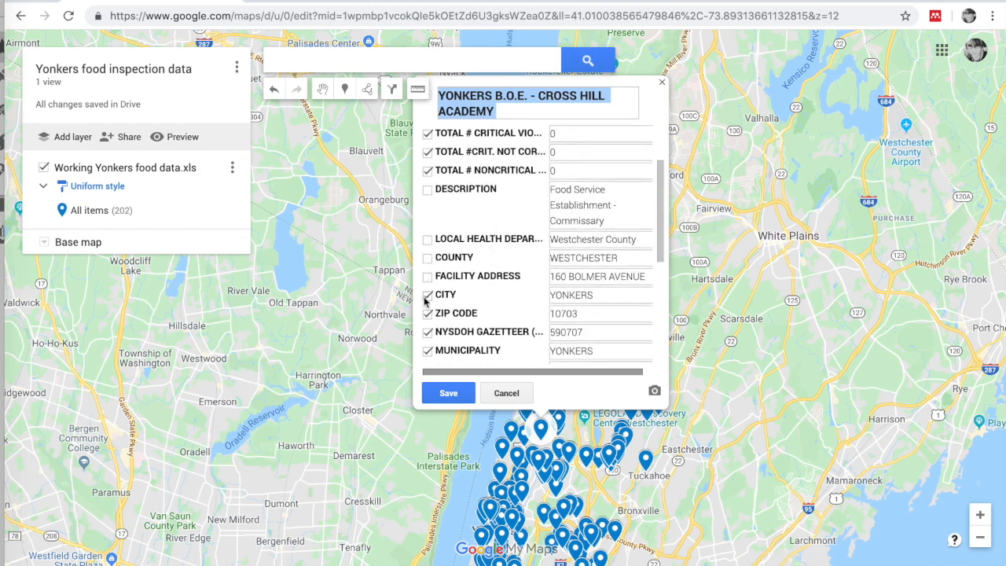
click(429, 295)
click(429, 334)
- Hide the Municipality, Operation Name, Permit Expiration Date, Permitted (D/B/A) and Permitted Corp. Name fields in the card
scroll(428, 334, down, 2)
click(428, 223)
click(428, 242)
click(429, 290)
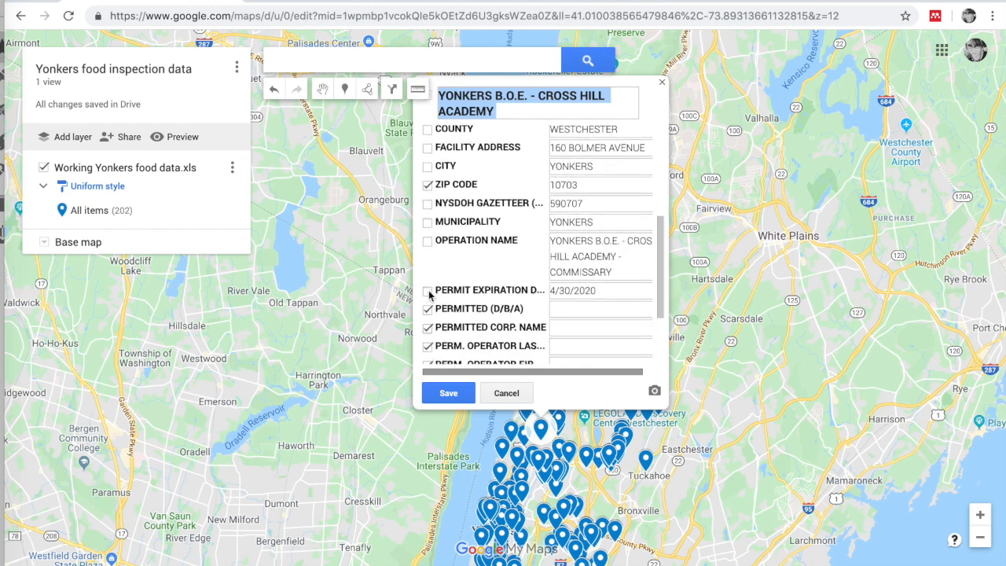
click(428, 310)
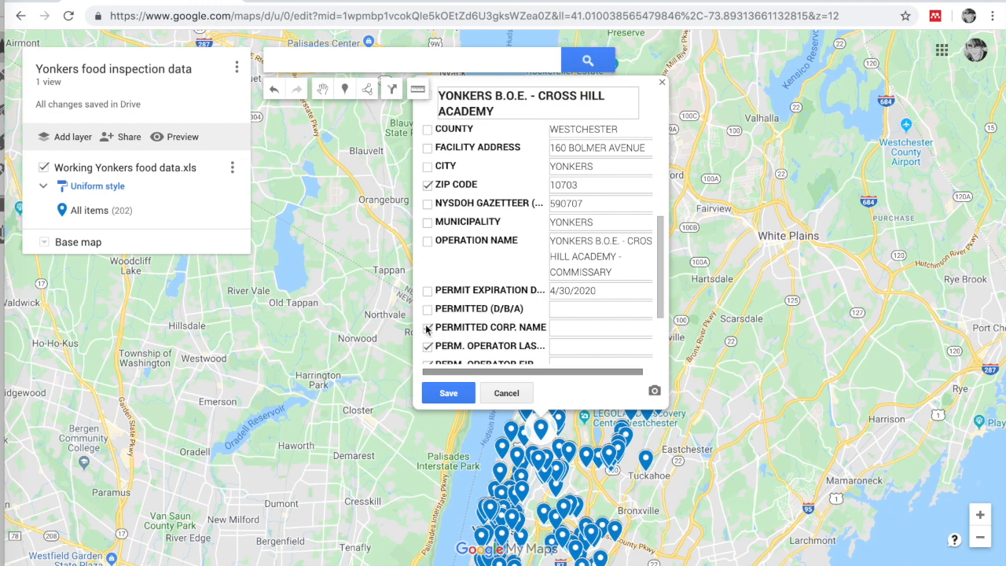
click(428, 328)
- Hide the facility state, inspection comments, inspection type, NYS health operation and permitted operator first and last name fields, and save the card
scroll(427, 328, down, 2)
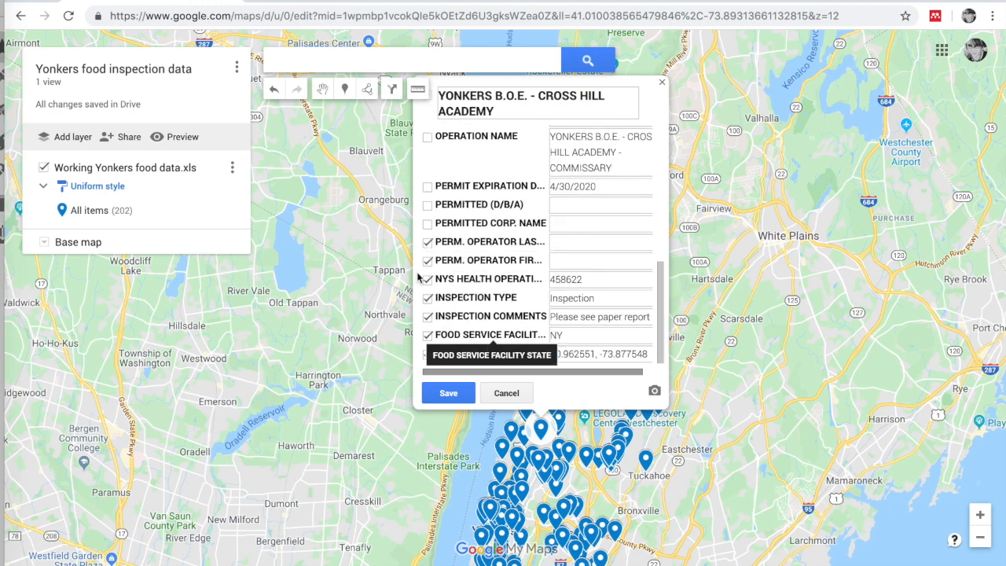
click(427, 335)
click(428, 317)
click(428, 298)
click(427, 280)
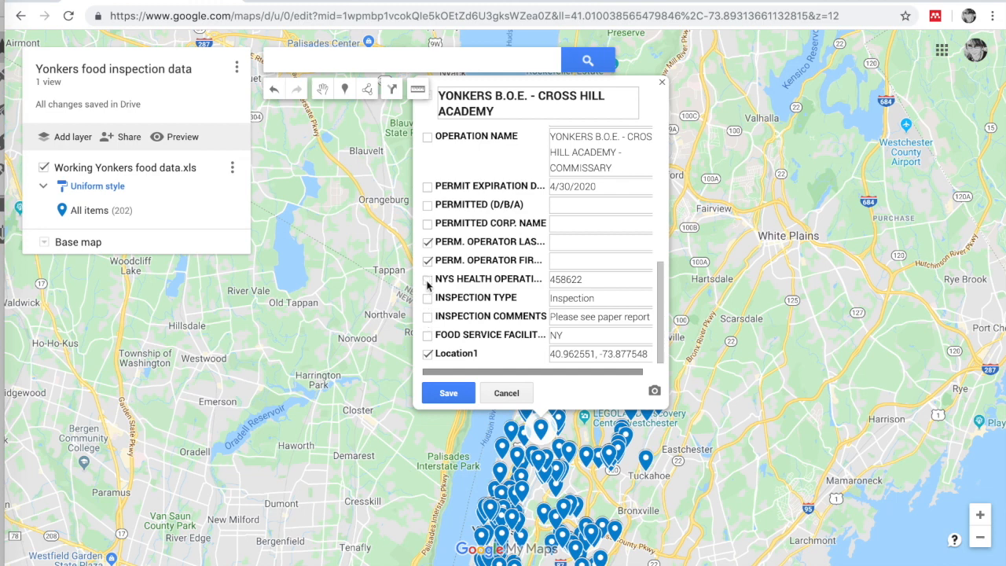
click(428, 261)
click(428, 242)
click(446, 397)
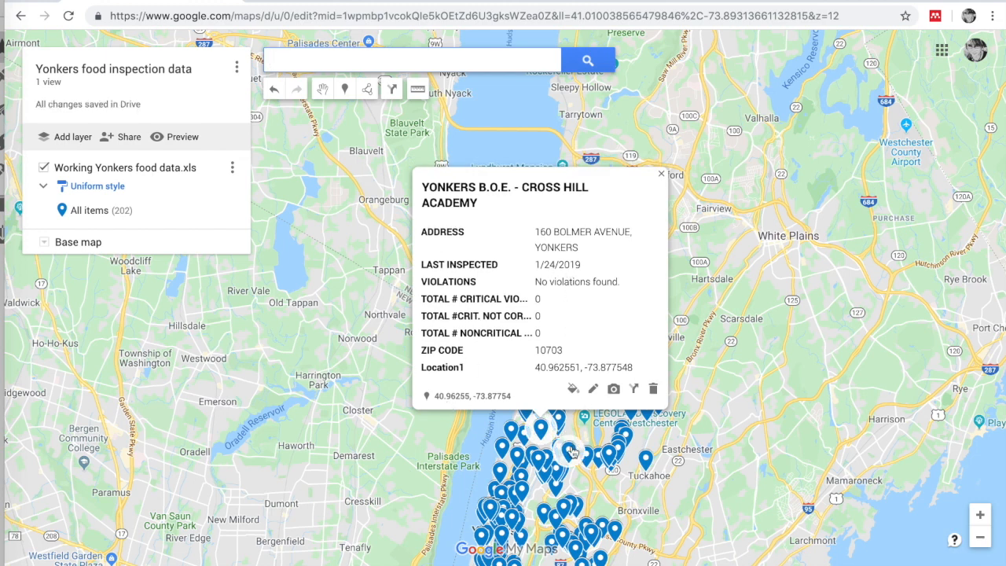
- Review the shortened cards of the Davenport Grille, L & T Chinese Kitchen and Yonkers B.O.E. - Fermi School markers, reading the Chinese kitchen's violations in full
click(572, 453)
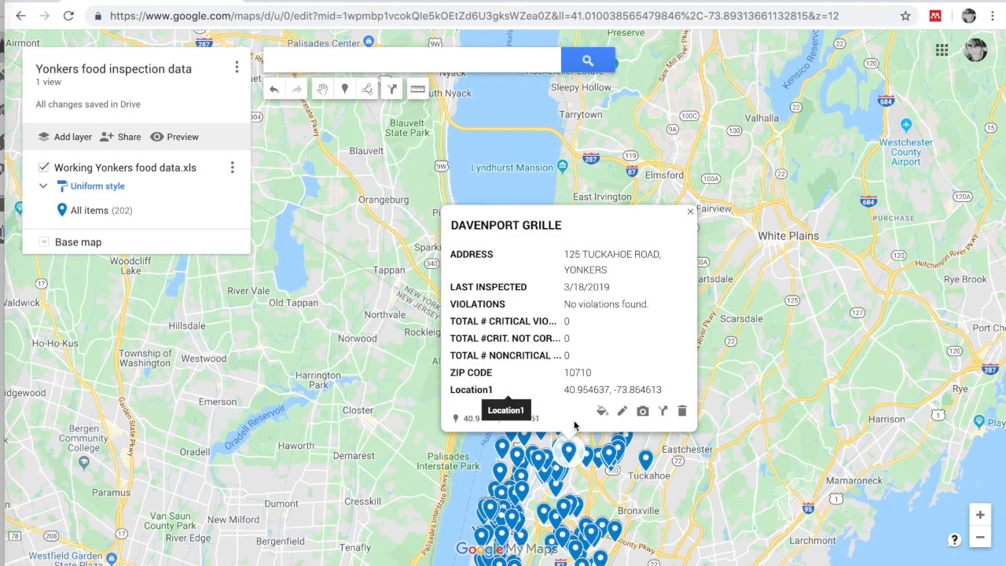
click(610, 454)
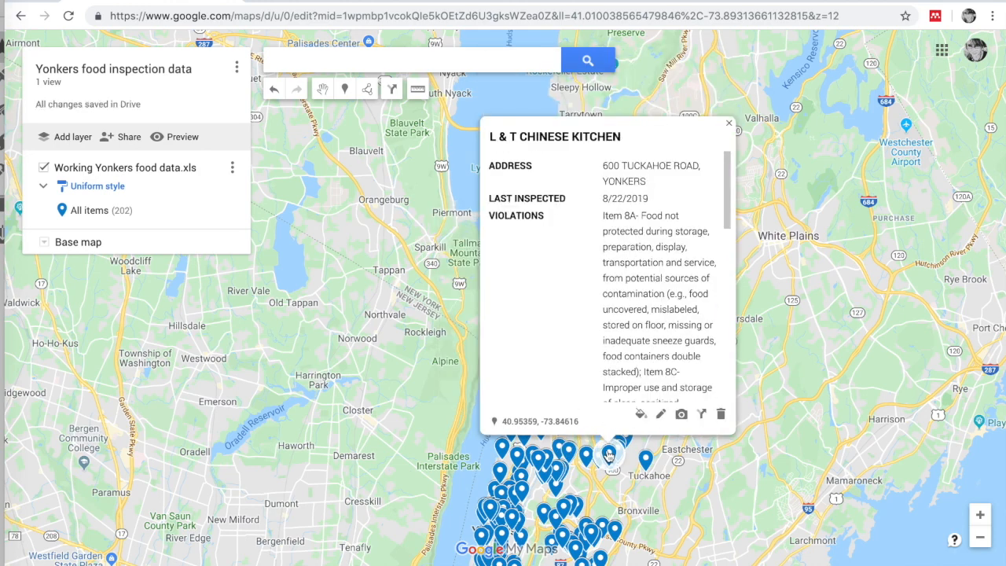
scroll(574, 313, down, 5)
scroll(574, 312, up, 5)
scroll(573, 313, down, 10)
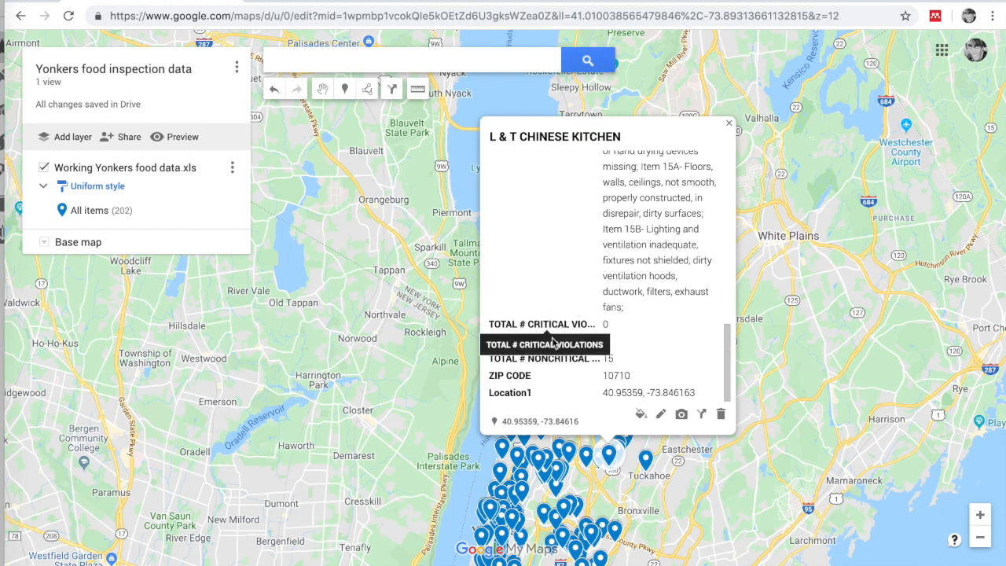
scroll(607, 308, up, 10)
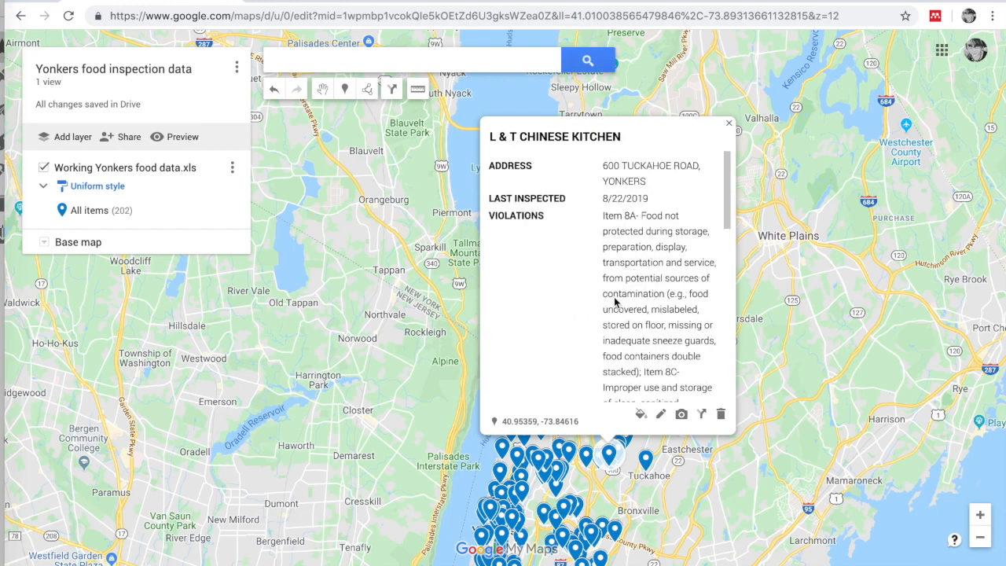
click(512, 515)
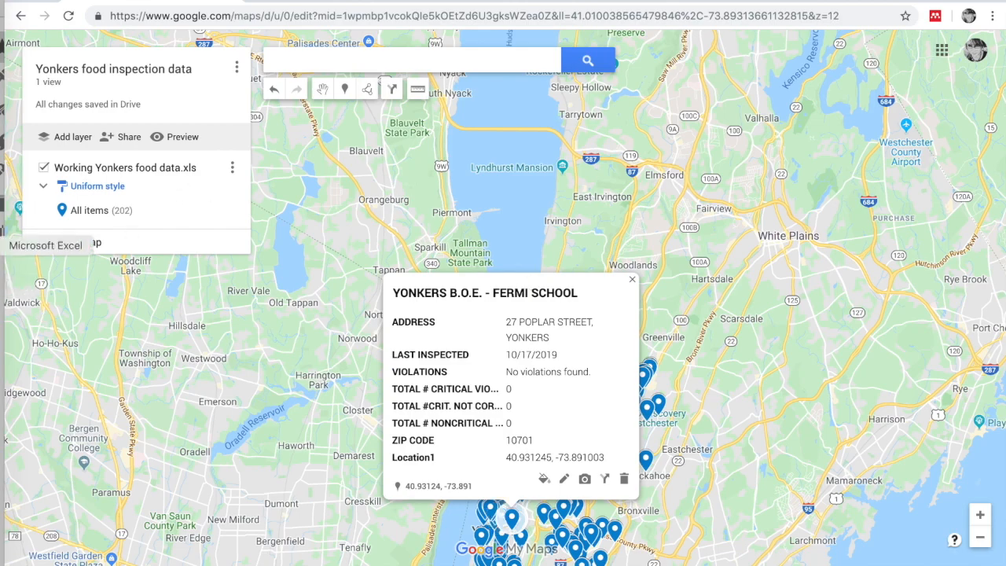
- Switch to the Microsoft Excel inspection sheet and filter the VIOLATIONS column to entries that contain "rodents present"
click(7, 245)
key(super+a)
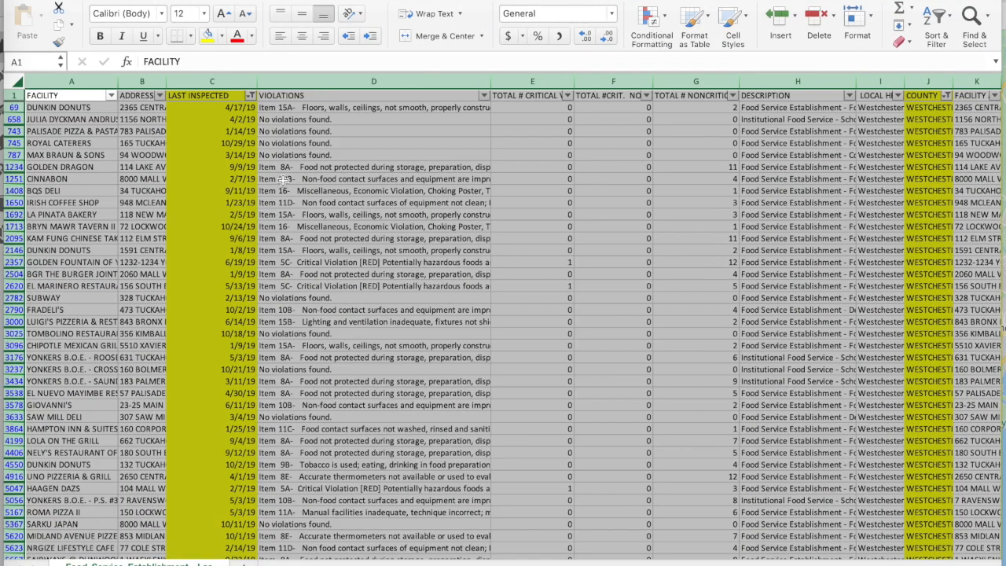
click(484, 96)
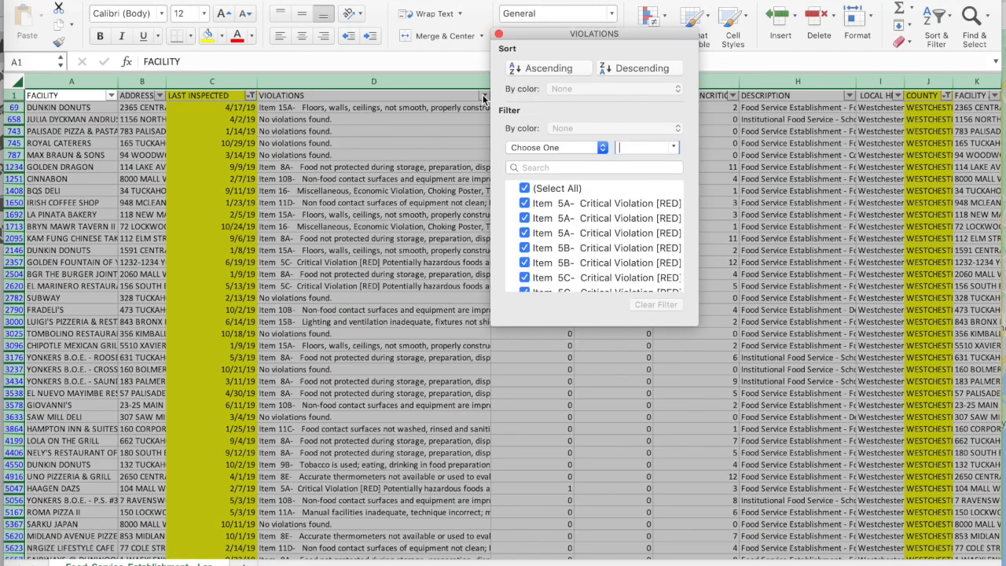
click(600, 148)
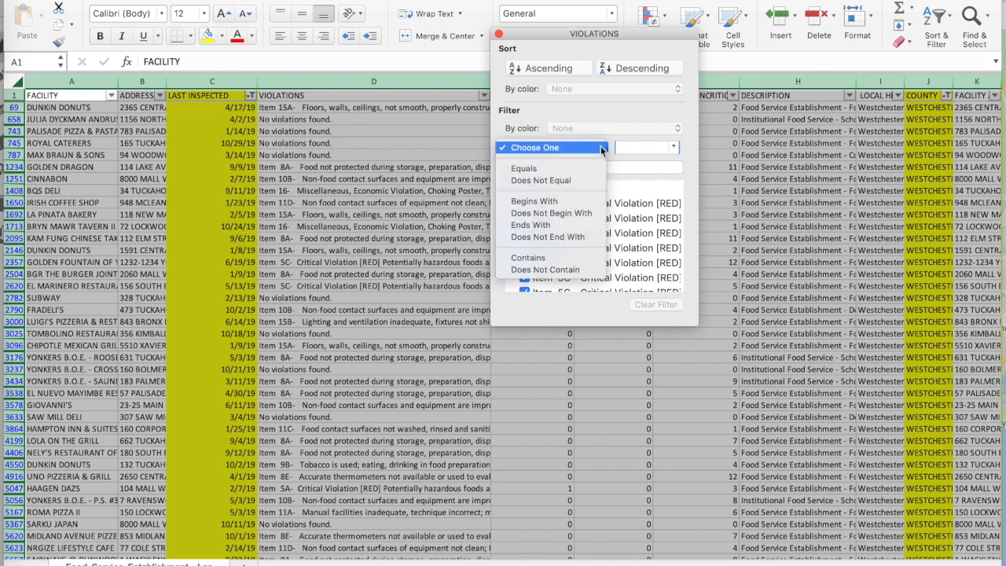
click(542, 258)
text(rodents )
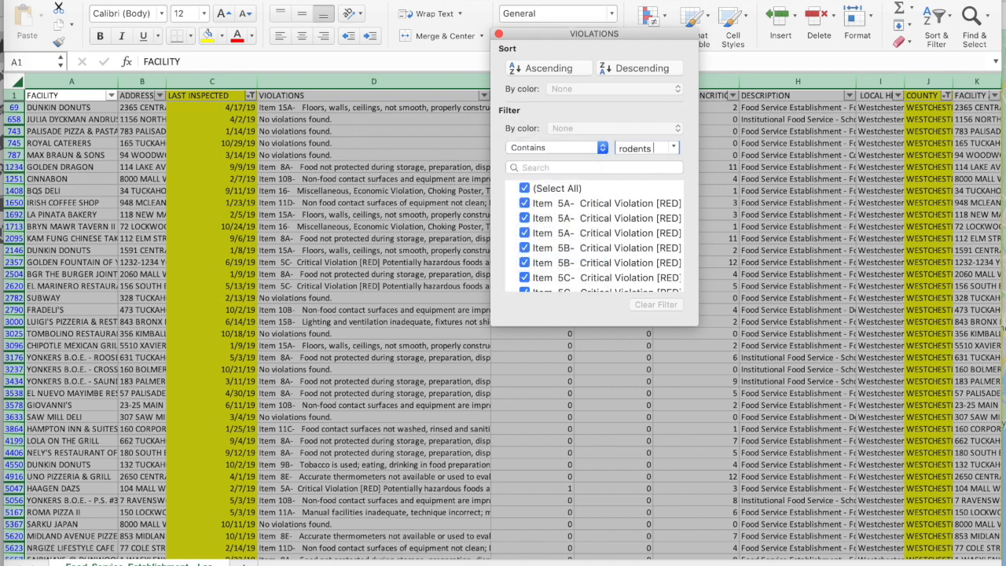
text(present)
key(Return)
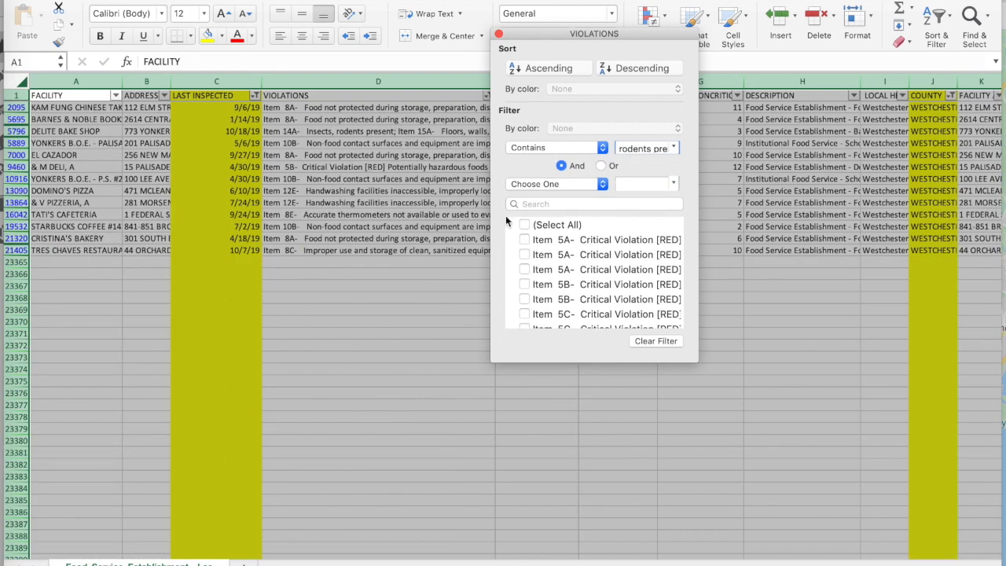
click(411, 153)
- Enlarge the formula bar and read the full violation text of several filtered facilities, including Kam Fung Chinese, Barnes & Noble and Cristina's Bakery
click(366, 109)
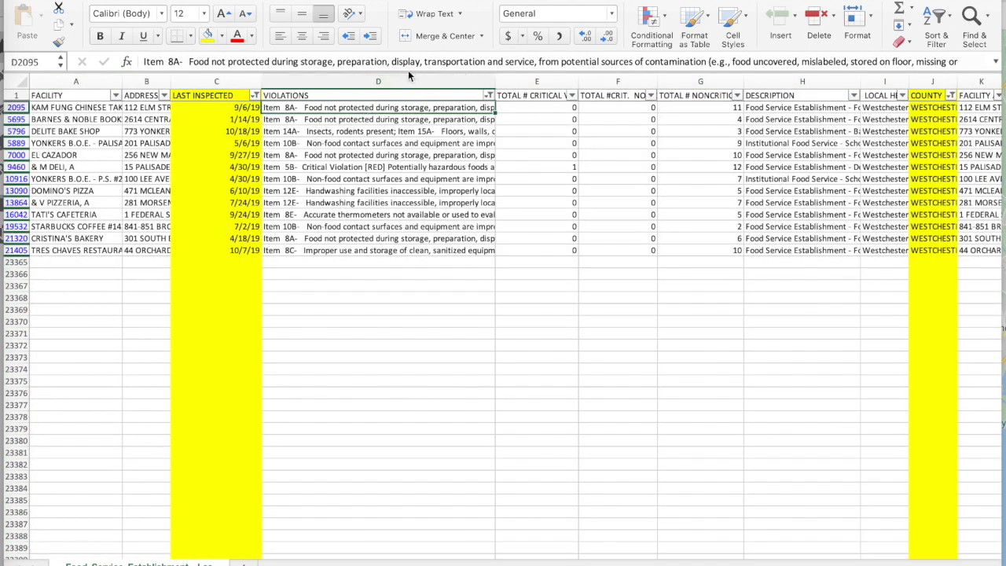
drag(408, 70, 403, 110)
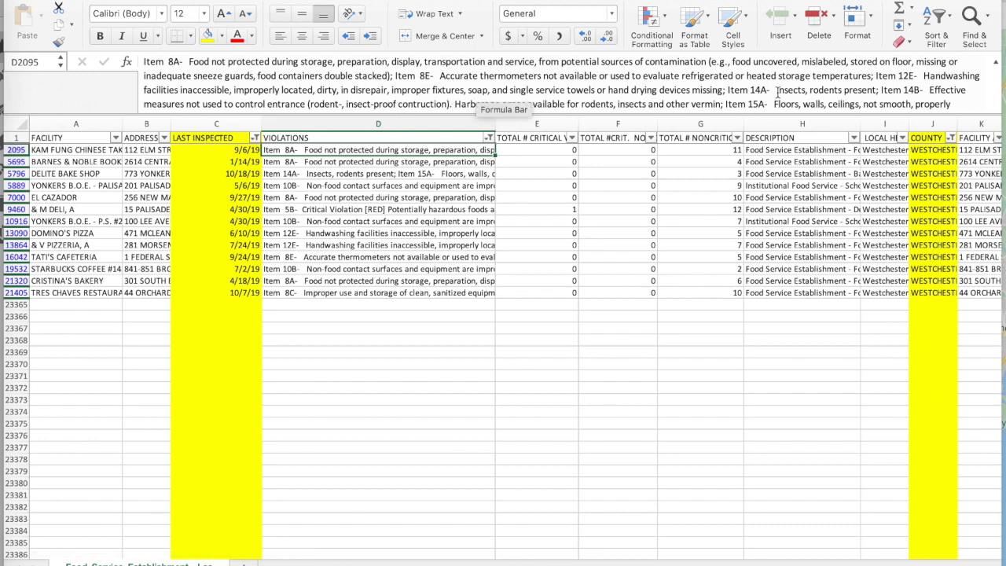
click(398, 175)
click(399, 166)
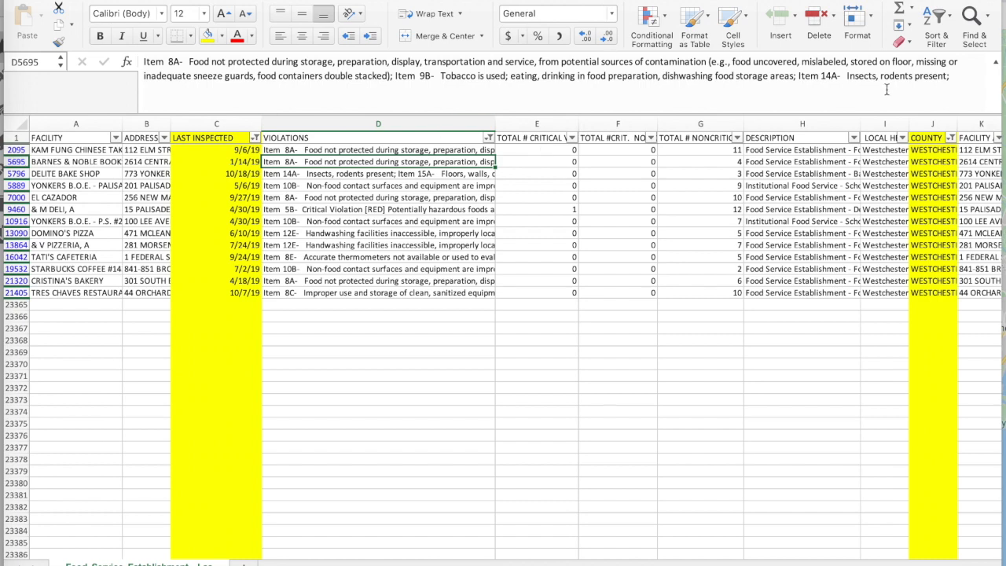
drag(848, 77, 954, 76)
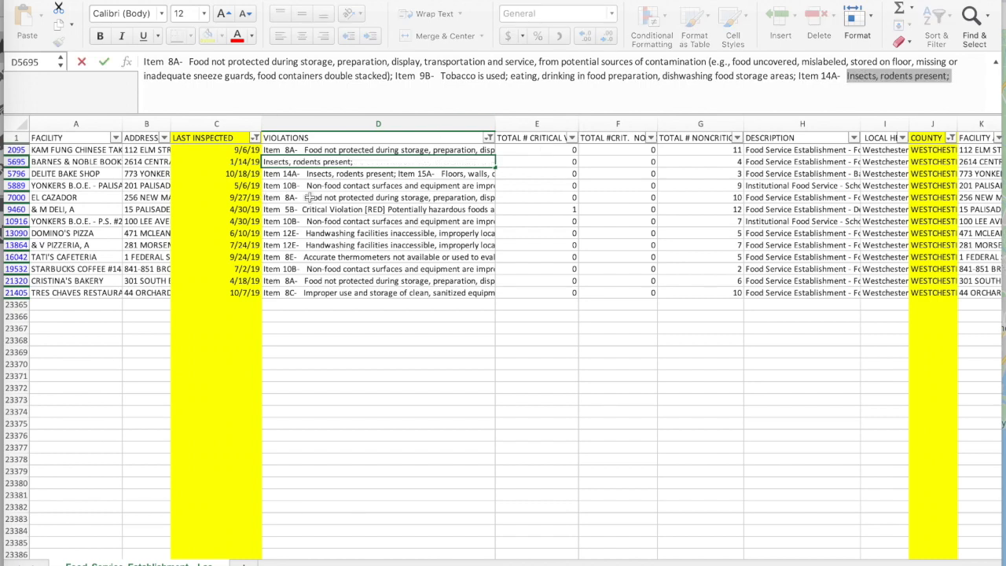
click(317, 198)
click(343, 281)
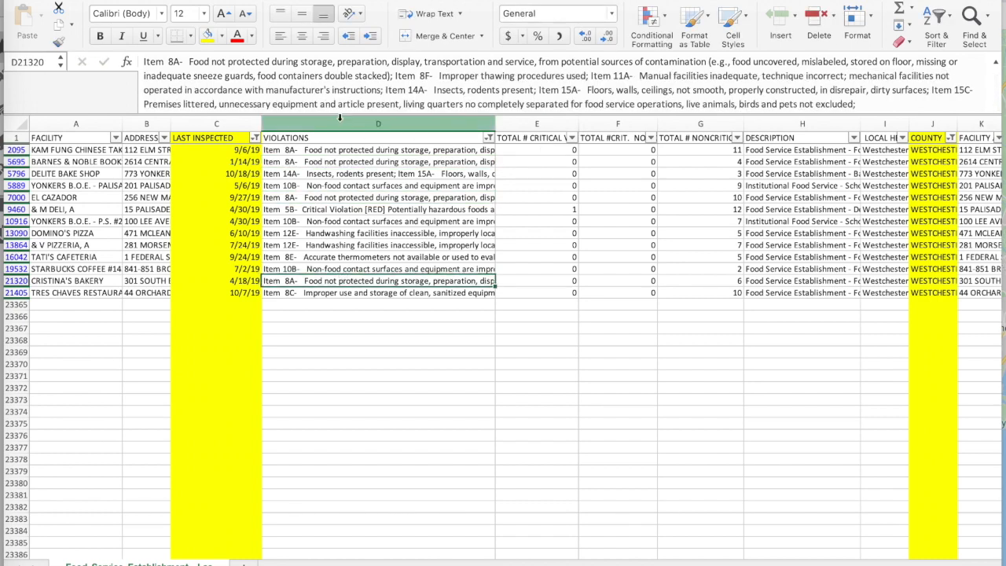
click(339, 119)
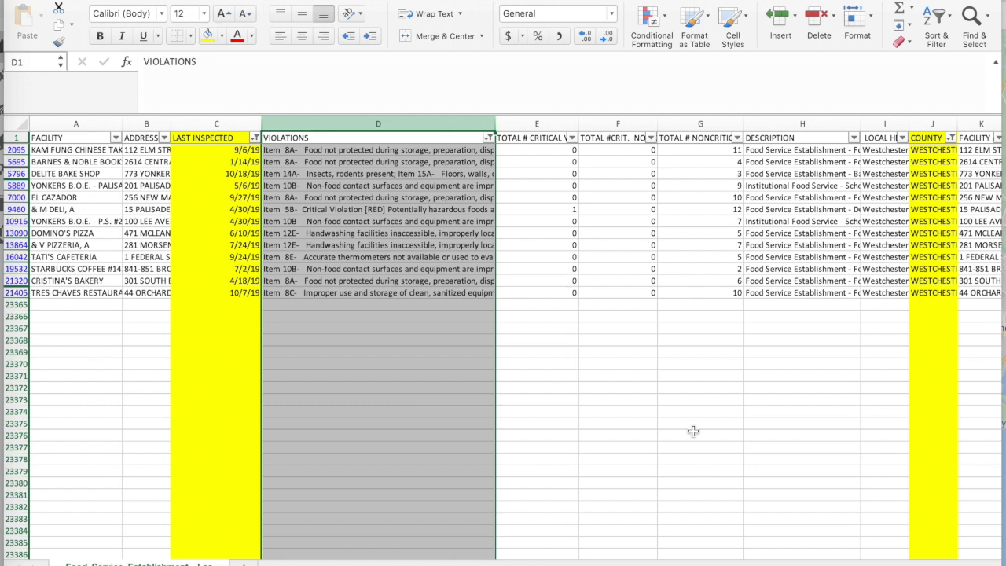
- Return to the map in Google Chrome, close the Fermi School card and examine the whole cluster of Yonkers markers
click(5, 111)
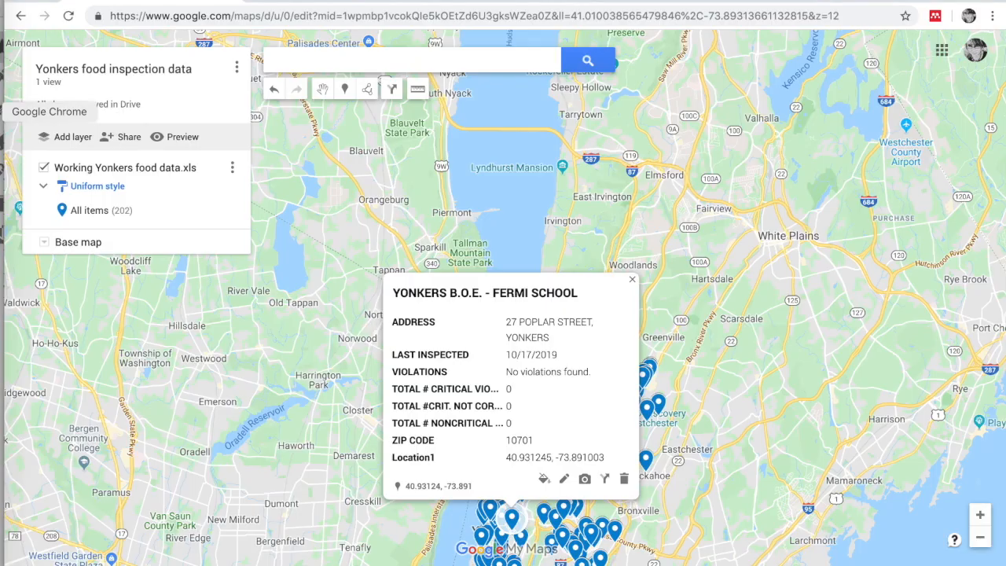
click(632, 279)
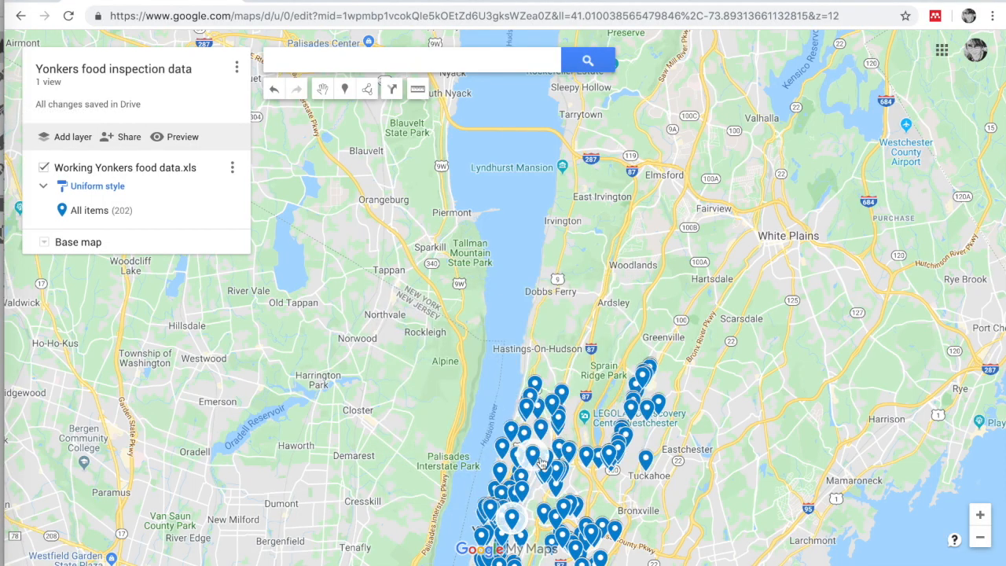
scroll(559, 488, down, 2)
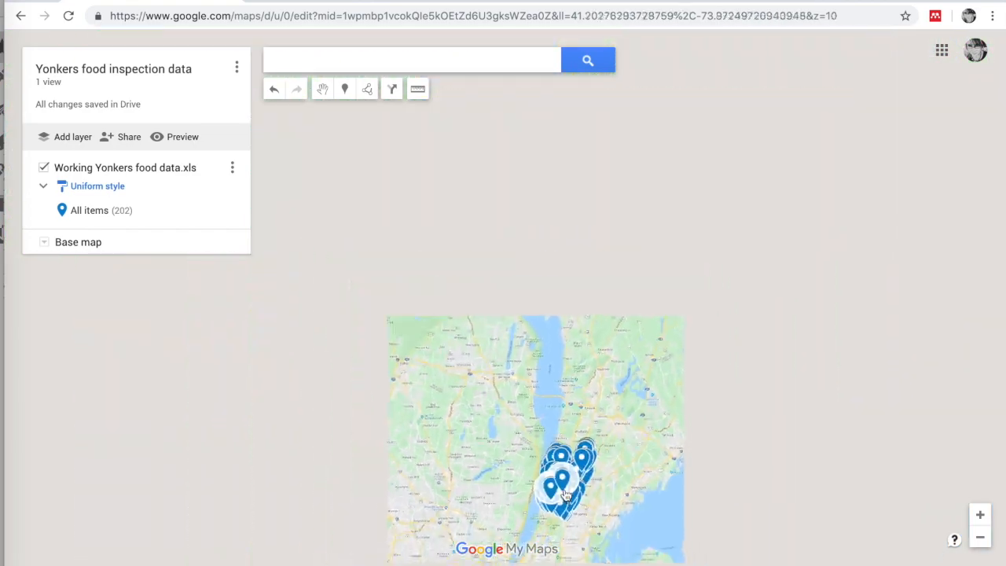
click(981, 516)
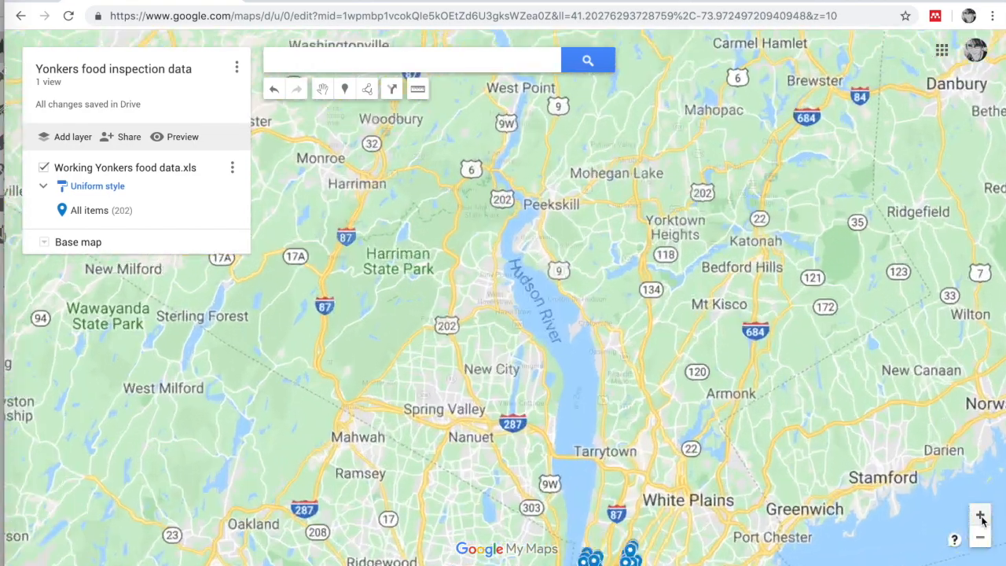
drag(781, 478, 739, 158)
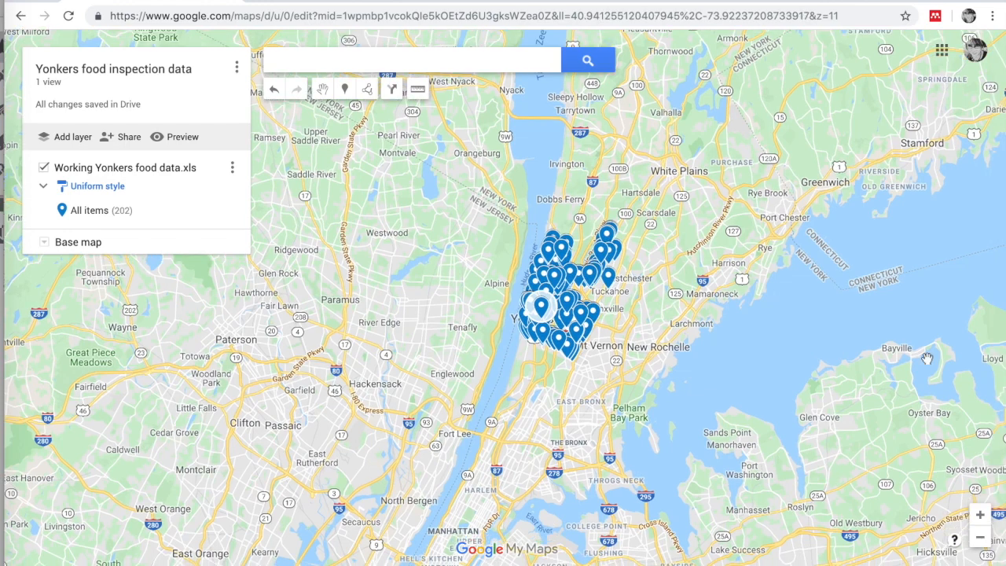
click(981, 515)
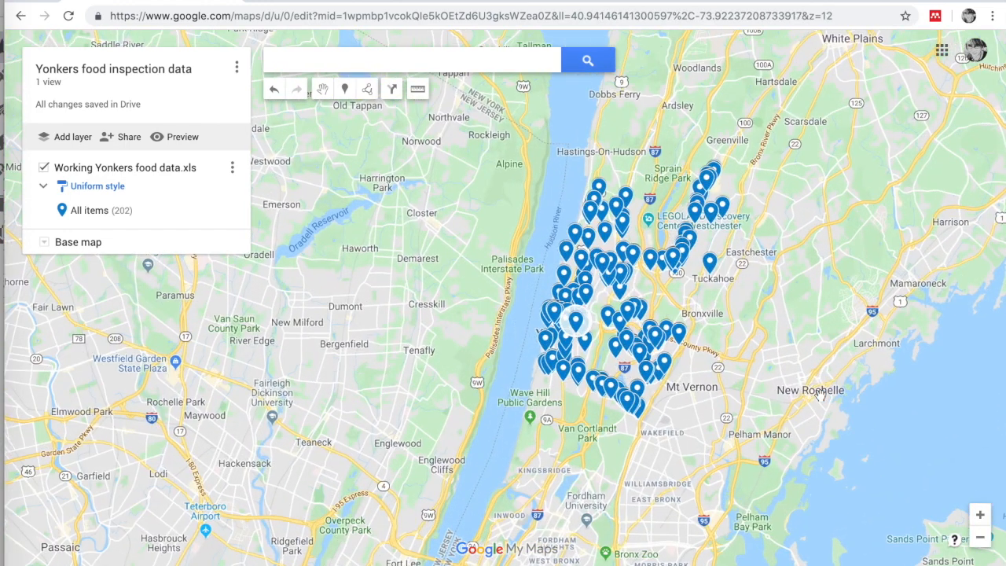